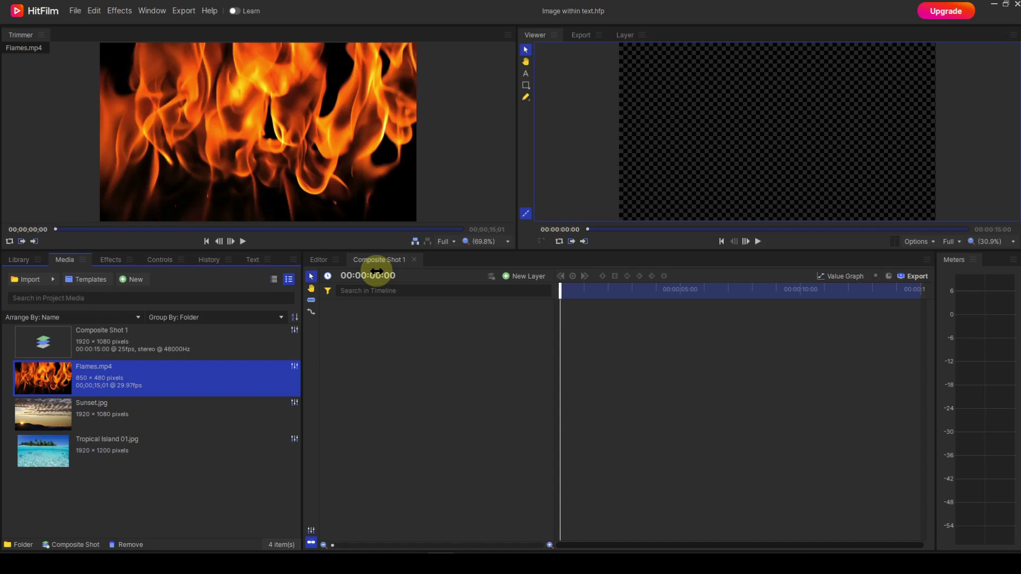
Add a new text layer reading 'Text' to the composite.
{"action": "left_click", "coordinate": [526, 276]}
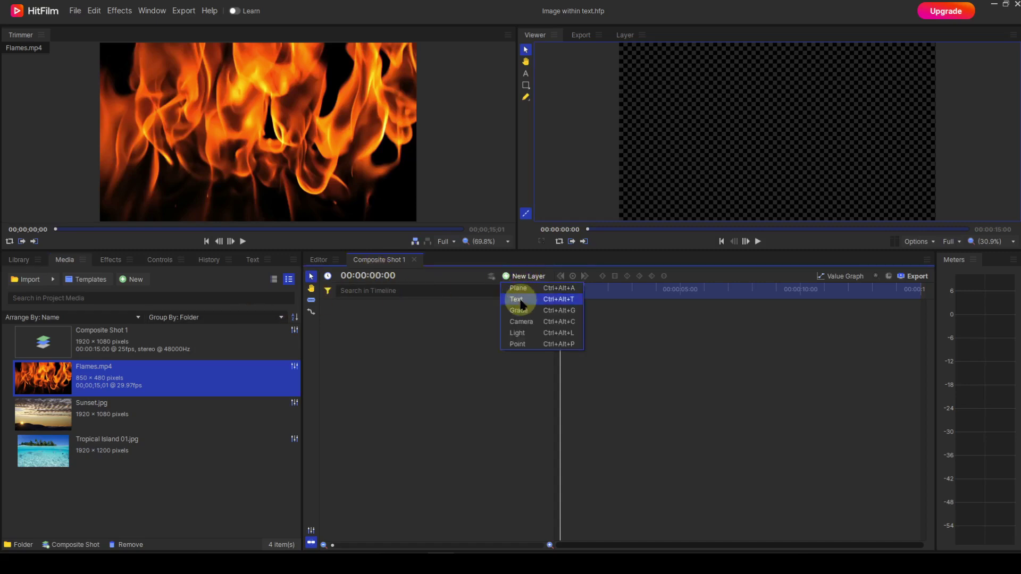
{"action": "left_click", "coordinate": [521, 299]}
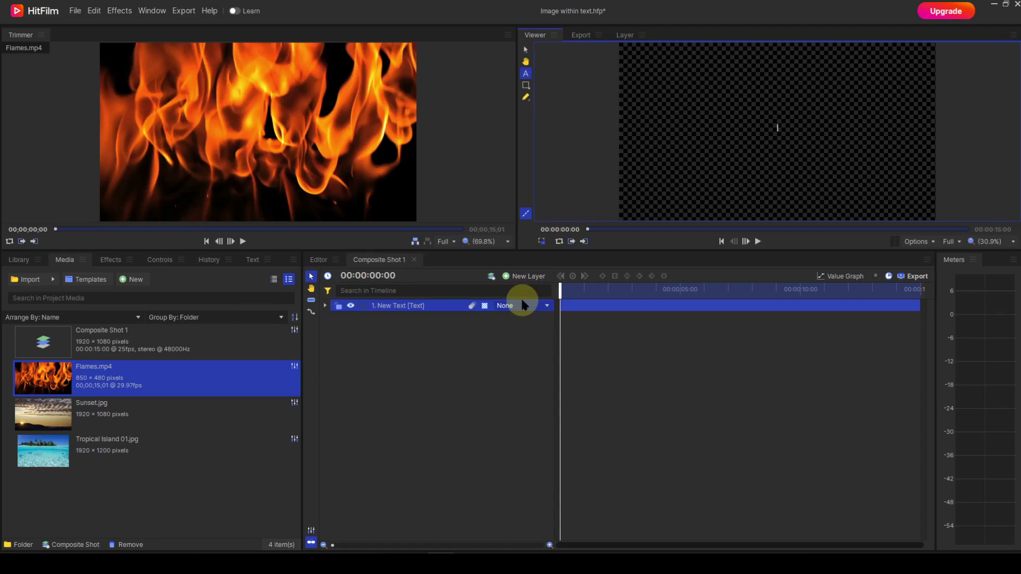
{"action": "type", "text": "Text"}
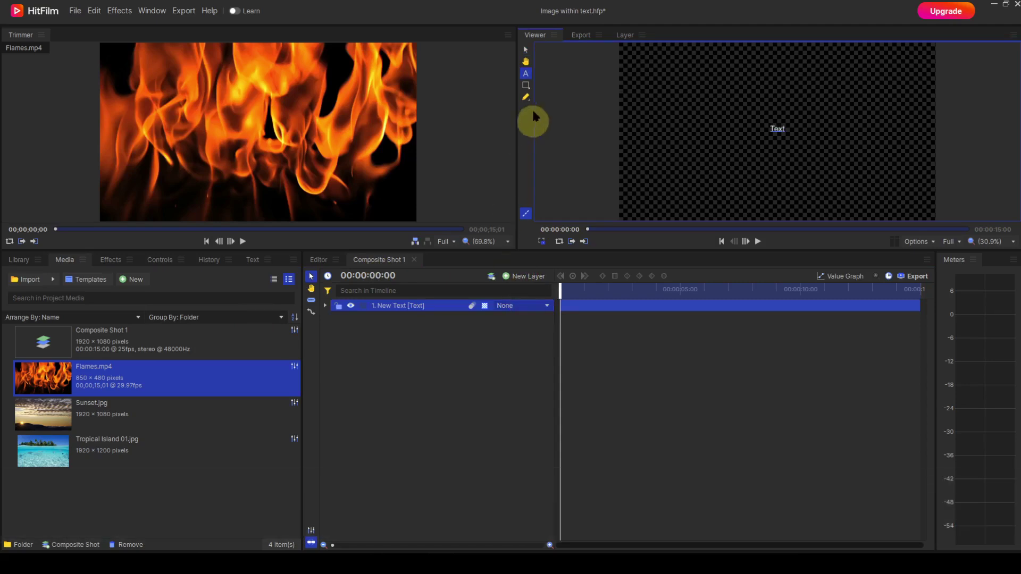
{"action": "left_click", "coordinate": [526, 50]}
Set the text to AR JULIAN at size 460 and move it slightly lower.
{"action": "left_click", "coordinate": [253, 260]}
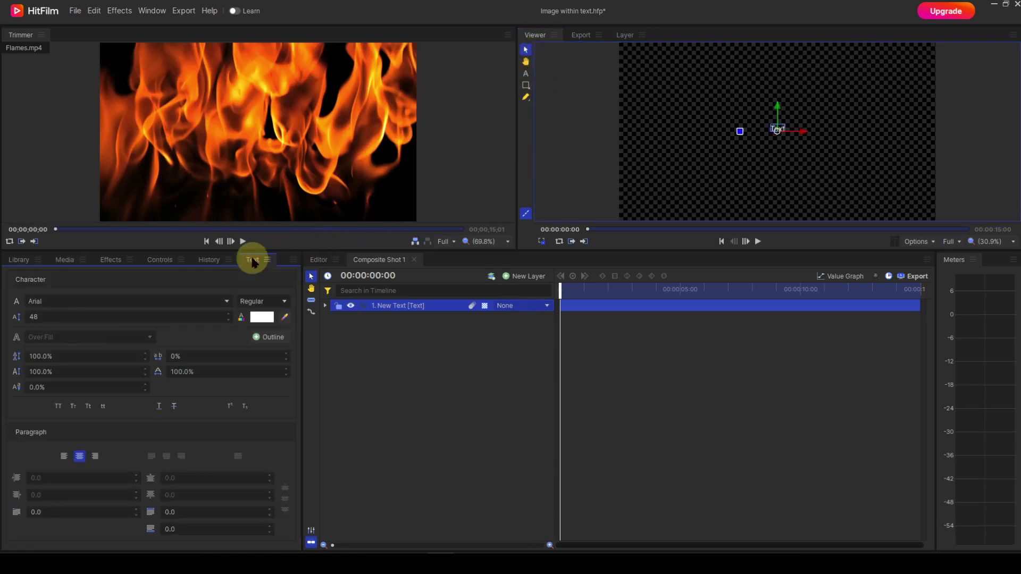
{"action": "left_click", "coordinate": [218, 302]}
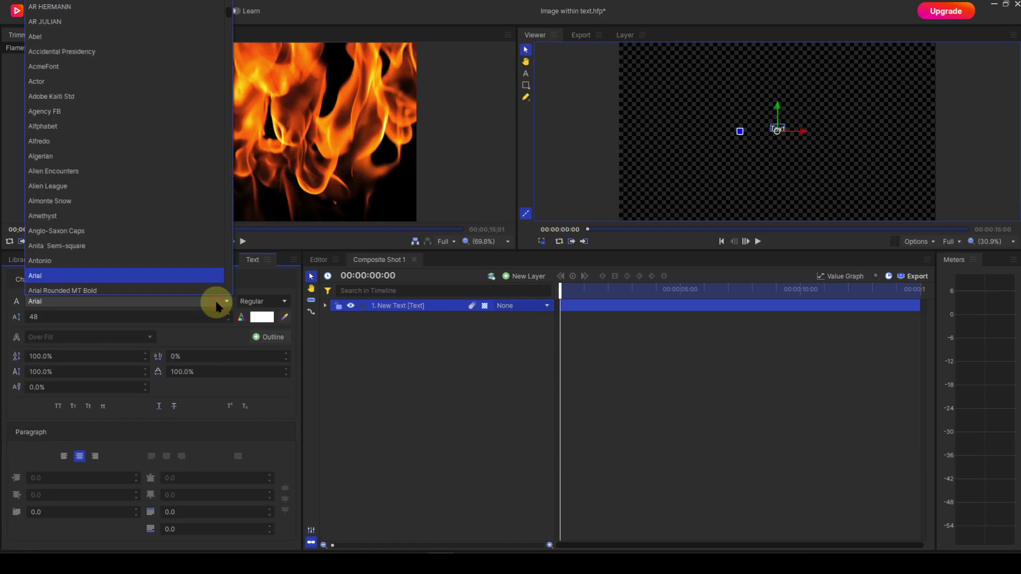
{"action": "scroll", "coordinate": [210, 289], "scroll_direction": "down", "scroll_amount": 3}
{"action": "scroll", "coordinate": [192, 223], "scroll_direction": "up", "scroll_amount": 4}
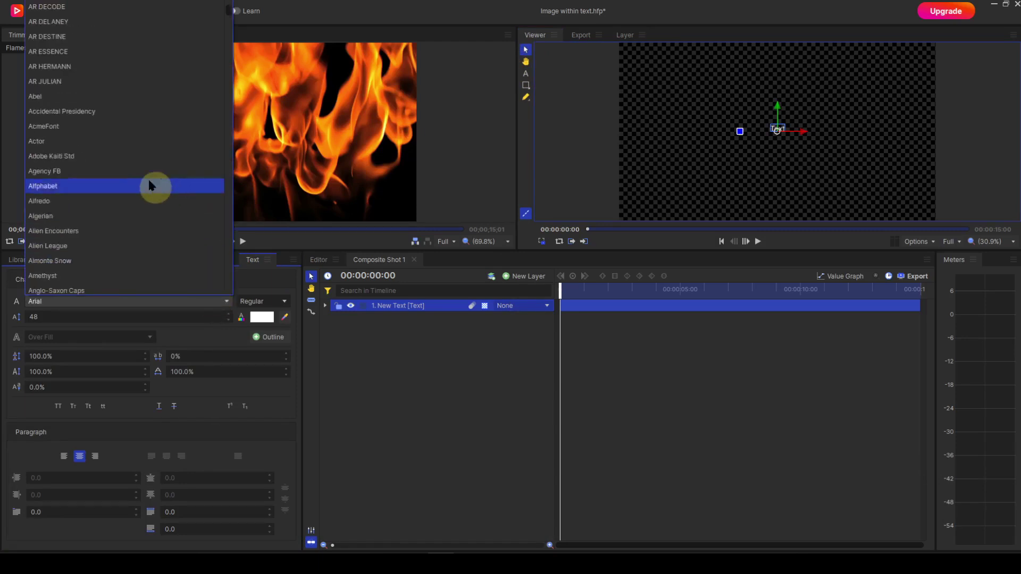
{"action": "left_click", "coordinate": [60, 82]}
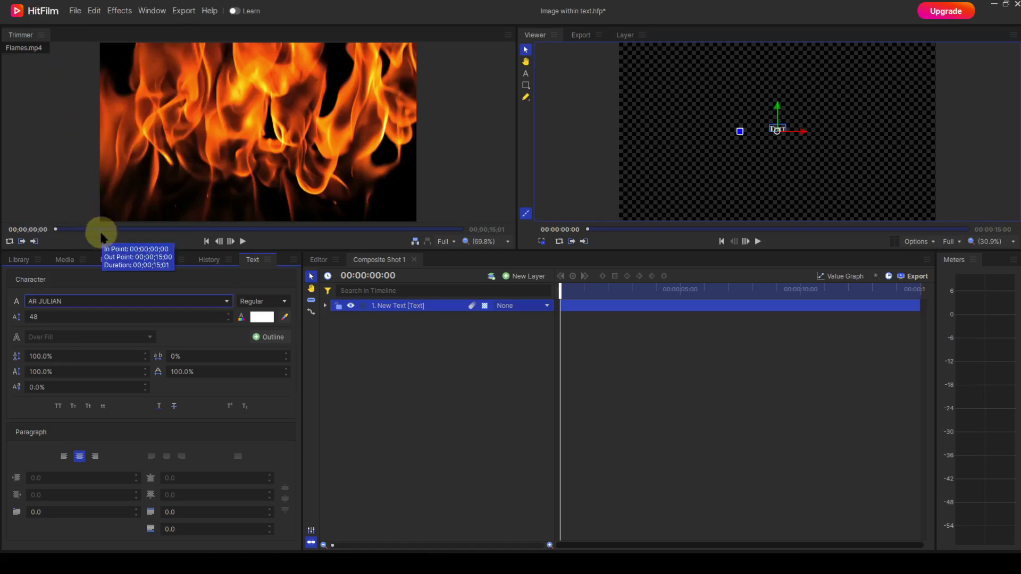
{"action": "double_click", "coordinate": [41, 318]}
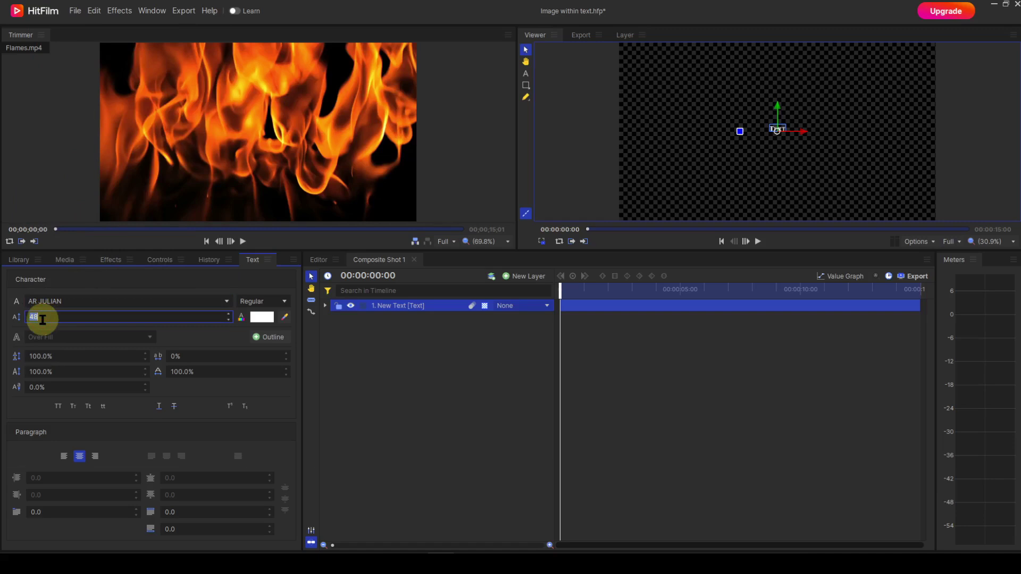
{"action": "type", "text": "460"}
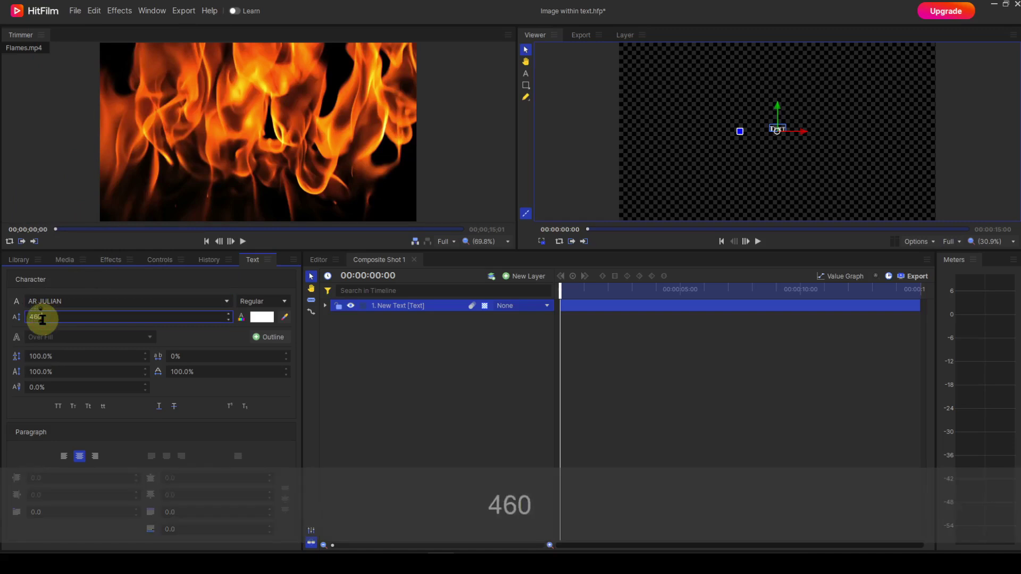
{"action": "key", "text": "Return"}
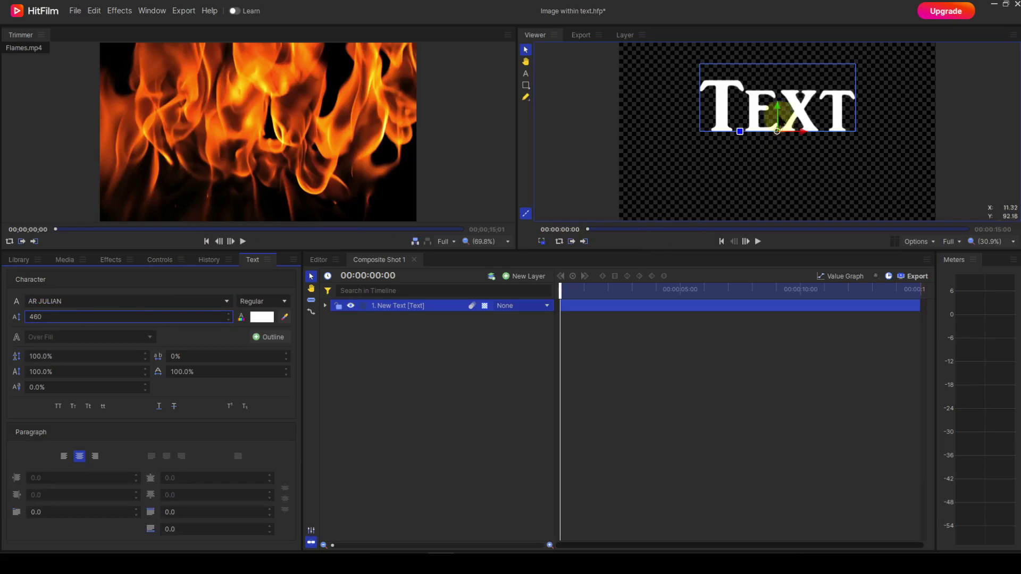
{"action": "left_click_drag", "start_coordinate": [780, 111], "coordinate": [774, 142]}
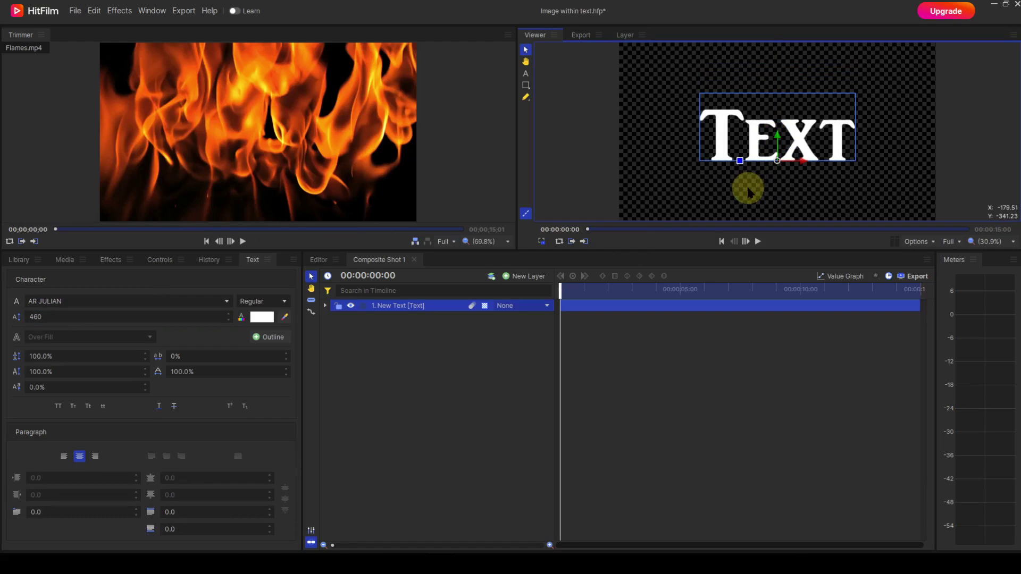
Place Flames.mp4 from the Media list as layer 2 beneath the text.
{"action": "left_click", "coordinate": [62, 261]}
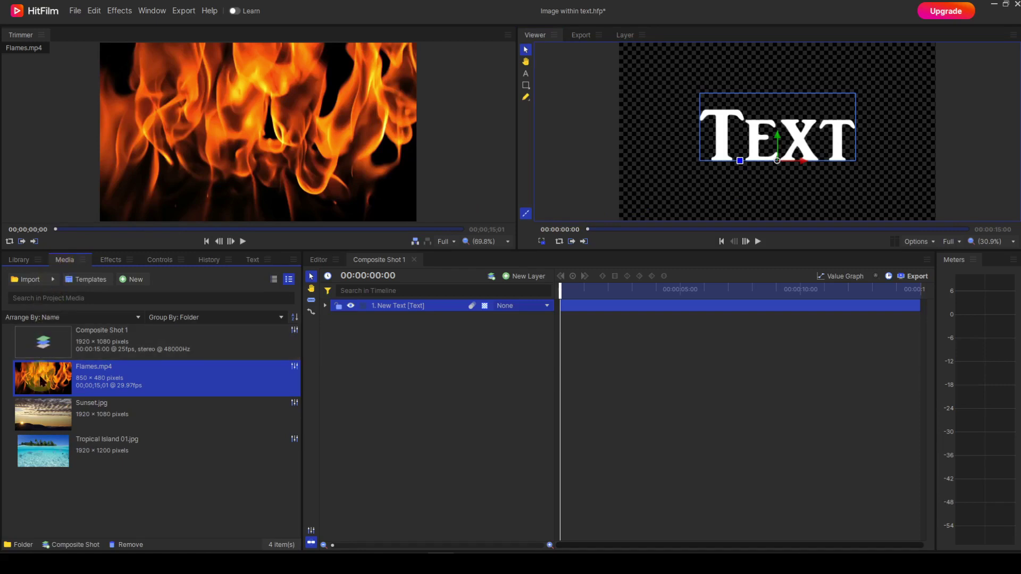
{"action": "left_click_drag", "start_coordinate": [42, 380], "coordinate": [340, 347]}
{"action": "left_click_drag", "start_coordinate": [413, 332], "coordinate": [414, 333]}
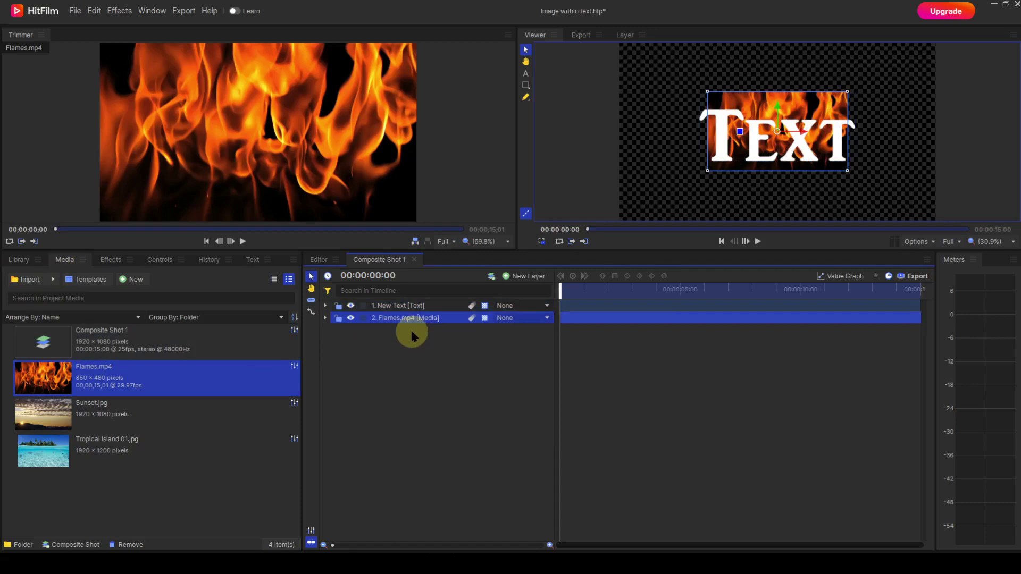
Scale the Flames.mp4 layer to 225% so it fills the frame.
{"action": "left_click", "coordinate": [325, 318]}
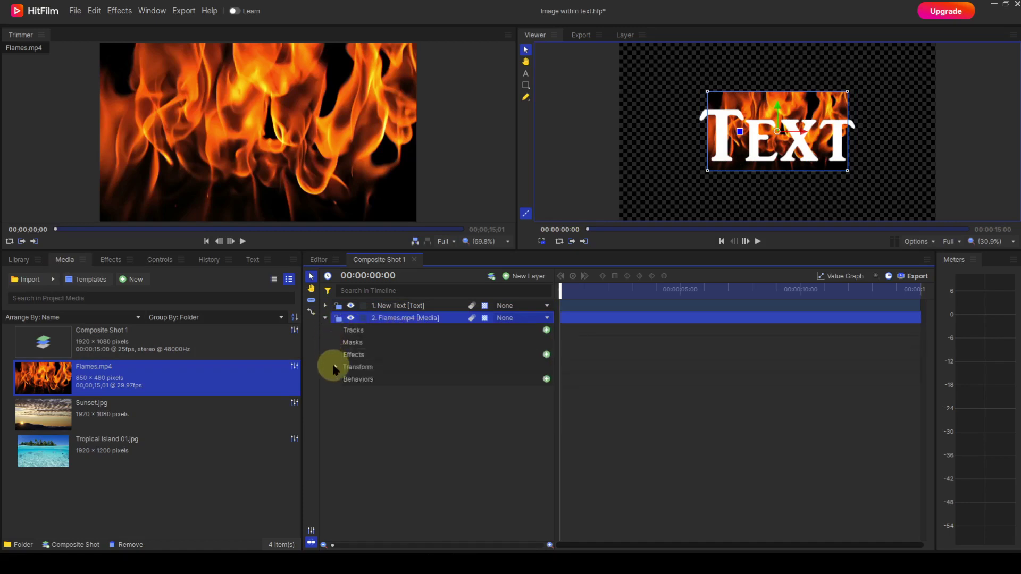
{"action": "left_click", "coordinate": [335, 368]}
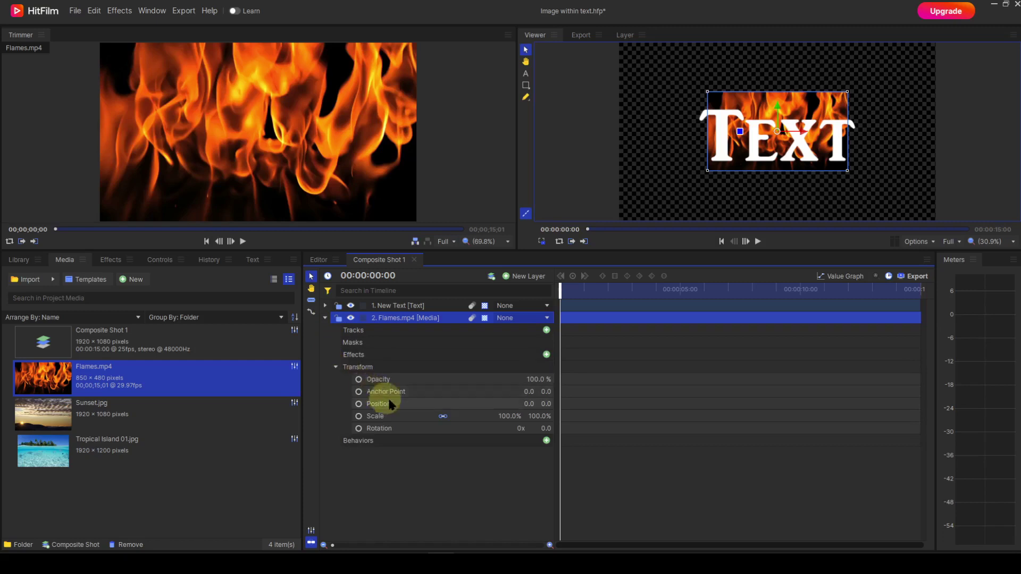
{"action": "left_click", "coordinate": [509, 418]}
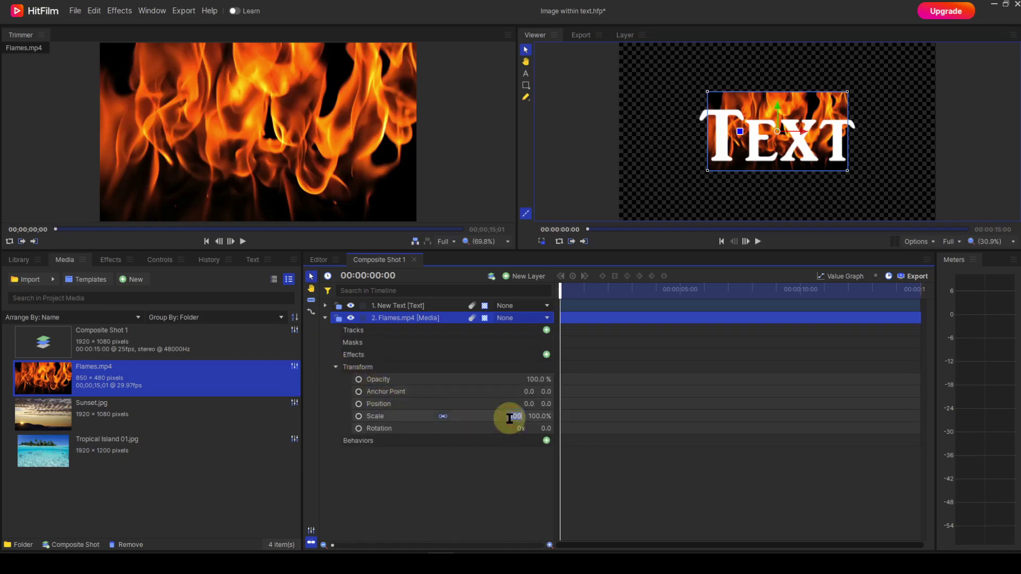
{"action": "type", "text": "225"}
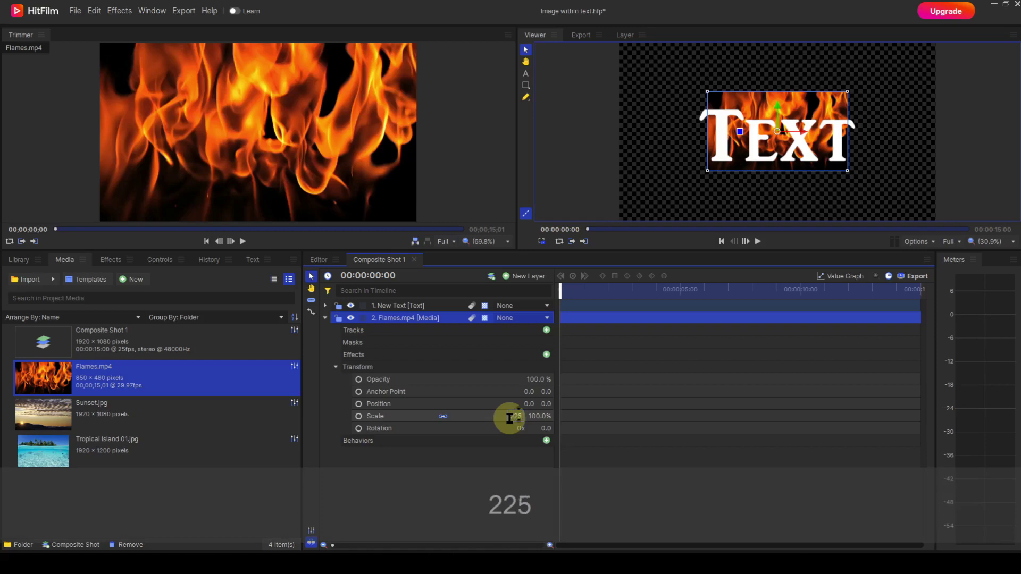
{"action": "key", "text": "Return"}
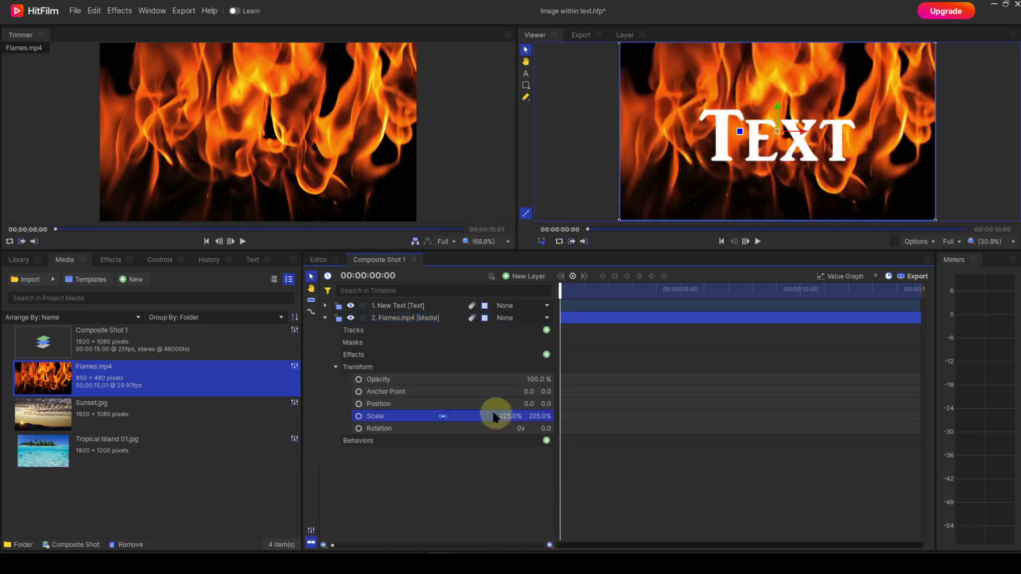
{"action": "left_click", "coordinate": [335, 368]}
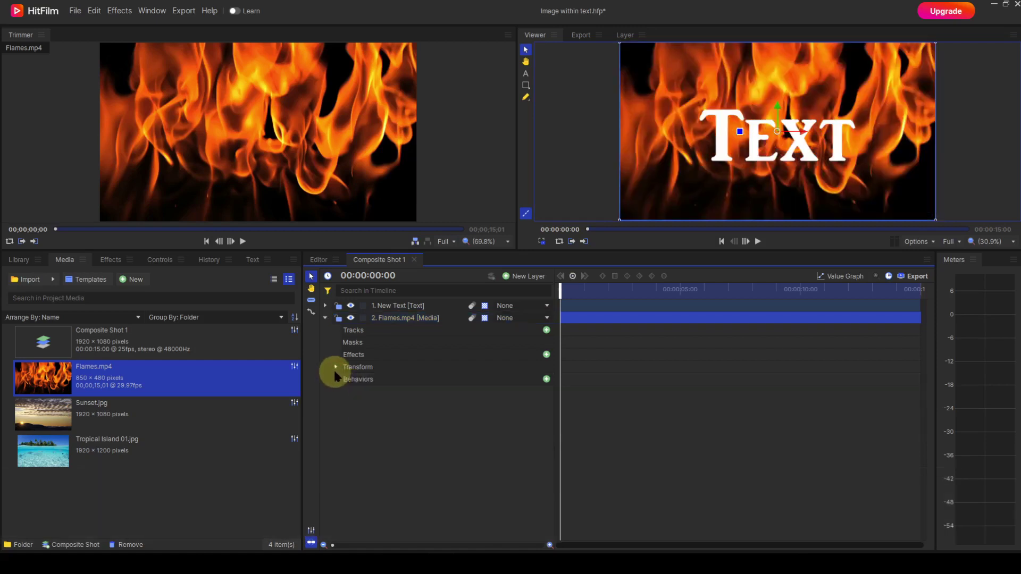
{"action": "left_click", "coordinate": [325, 318]}
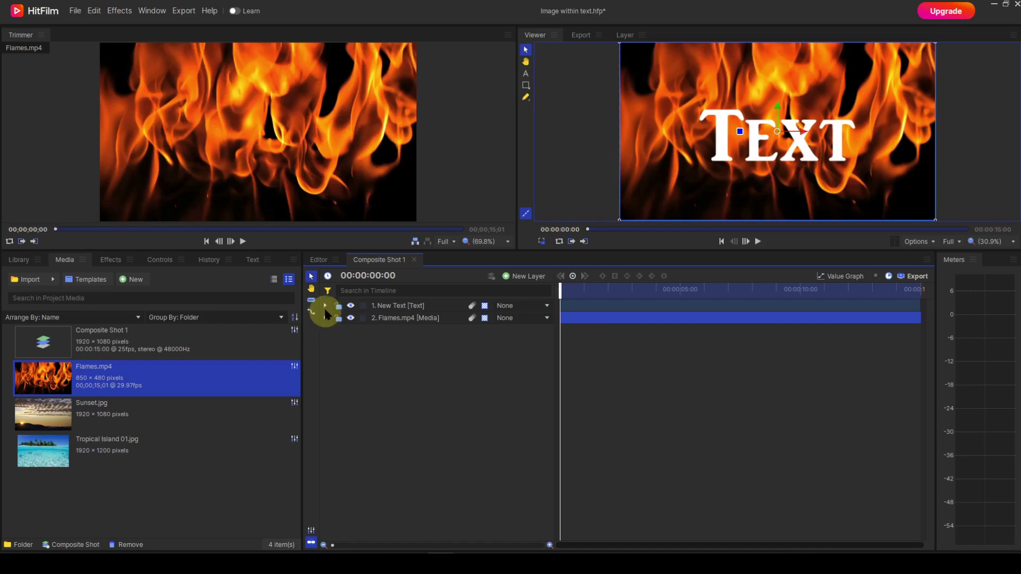
Search the effects for 'Invert' and add Invert Alpha to the text layer.
{"action": "left_click", "coordinate": [325, 306]}
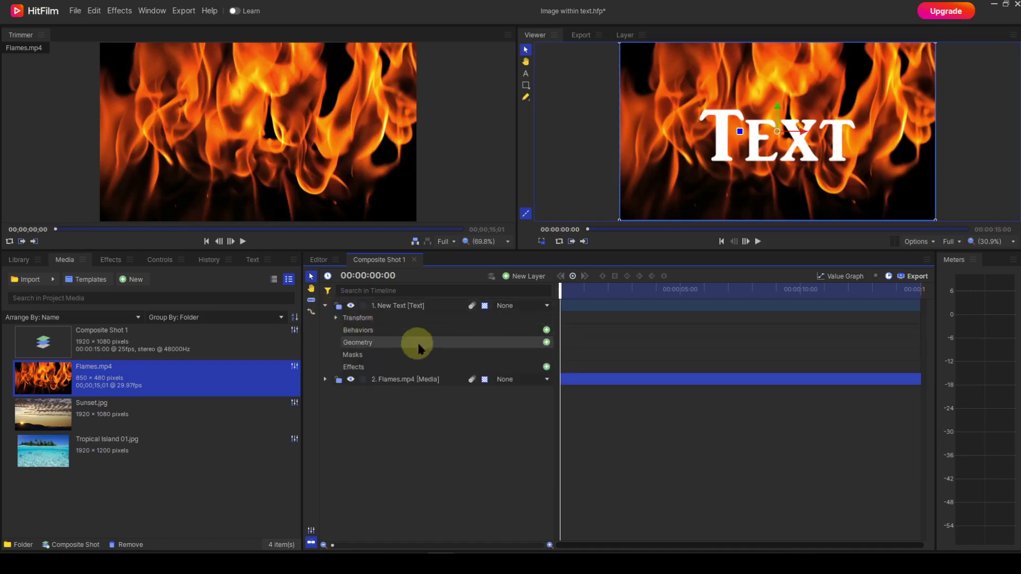
{"action": "left_click", "coordinate": [544, 369]}
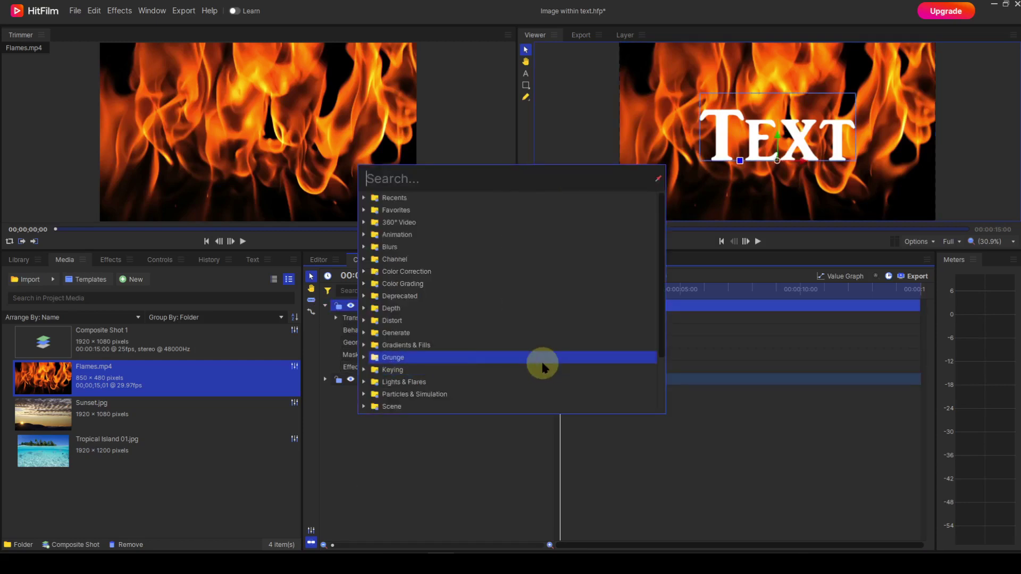
{"action": "type", "text": "Invert"}
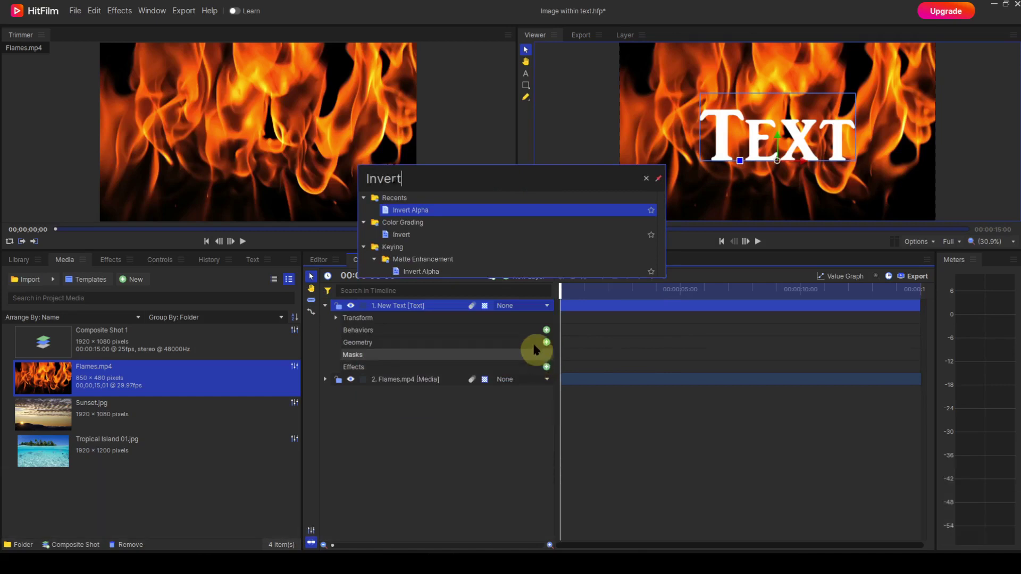
{"action": "double_click", "coordinate": [431, 212]}
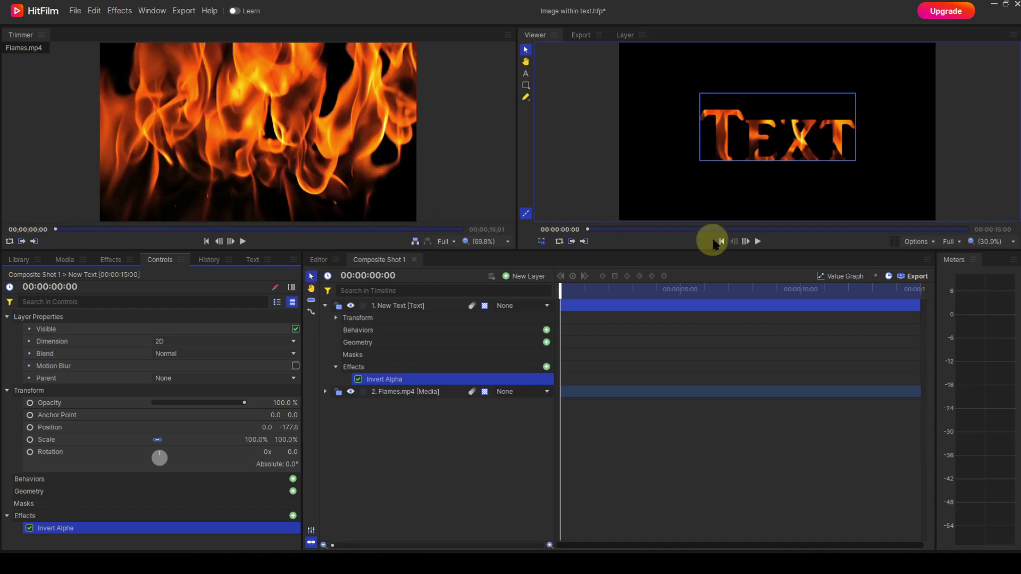
Play the flaming-text preview, pause at 00:00:08:18, and select the Flames.mp4 layer.
{"action": "left_click", "coordinate": [758, 243]}
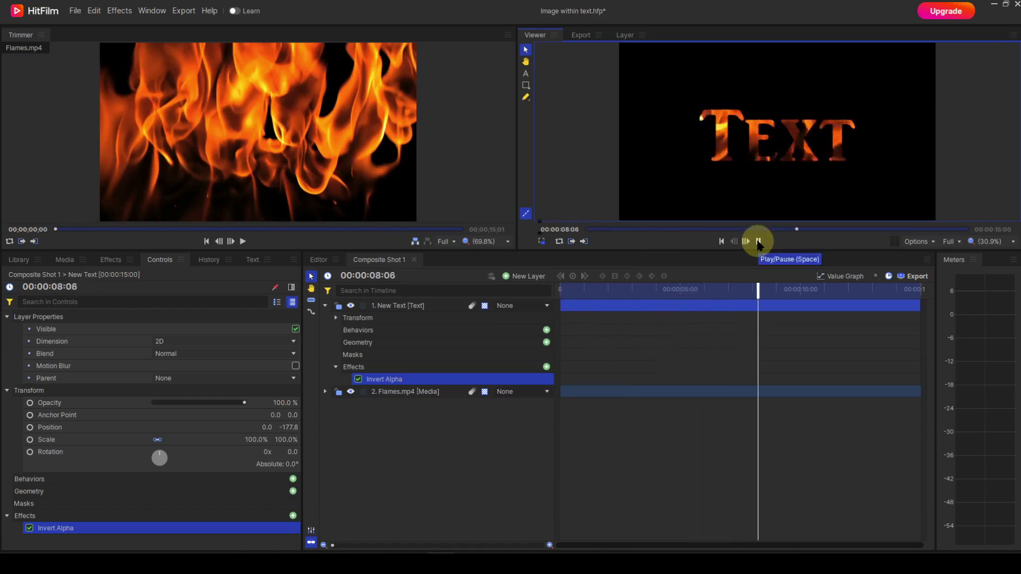
{"action": "left_click", "coordinate": [759, 242]}
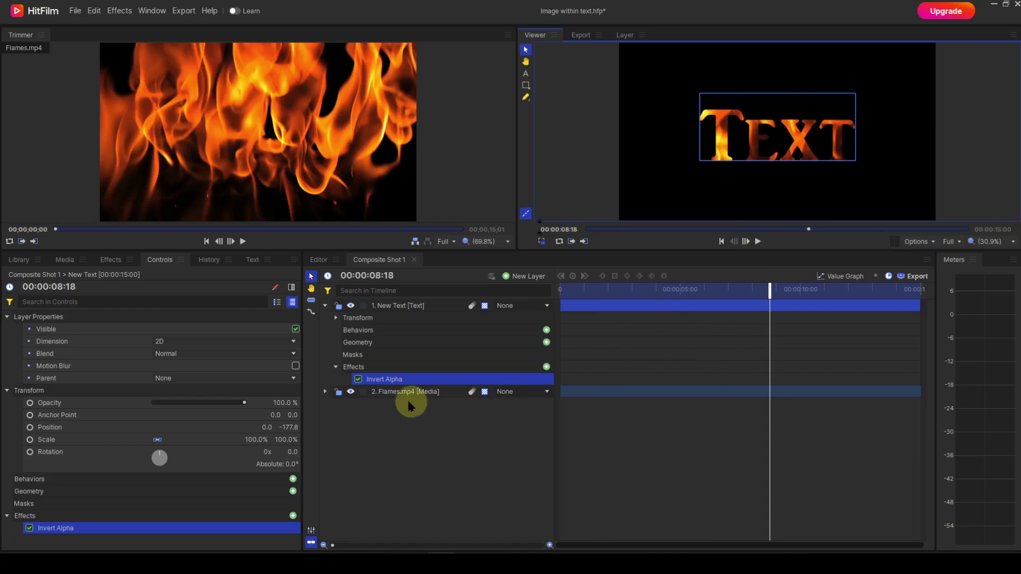
{"action": "left_click", "coordinate": [382, 397]}
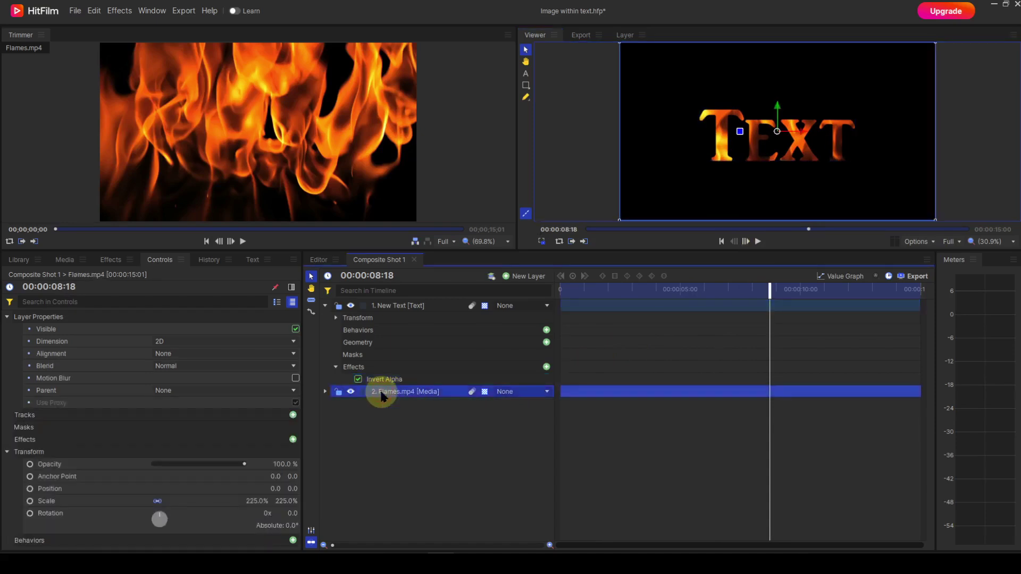
Delete Flames.mp4, add Sunset.jpg under the text, and shift it up and right.
{"action": "key", "text": "Delete"}
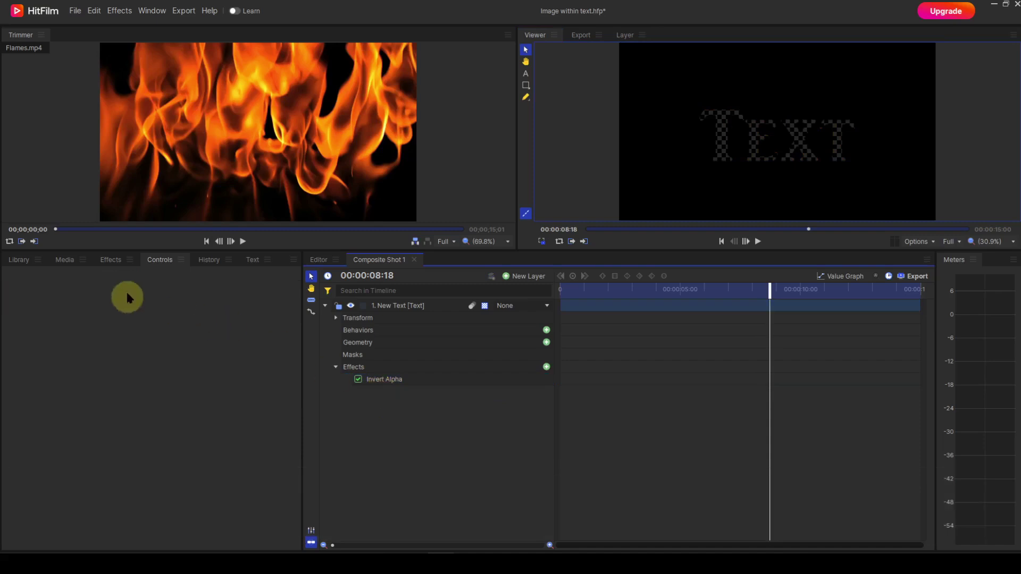
{"action": "left_click", "coordinate": [64, 260]}
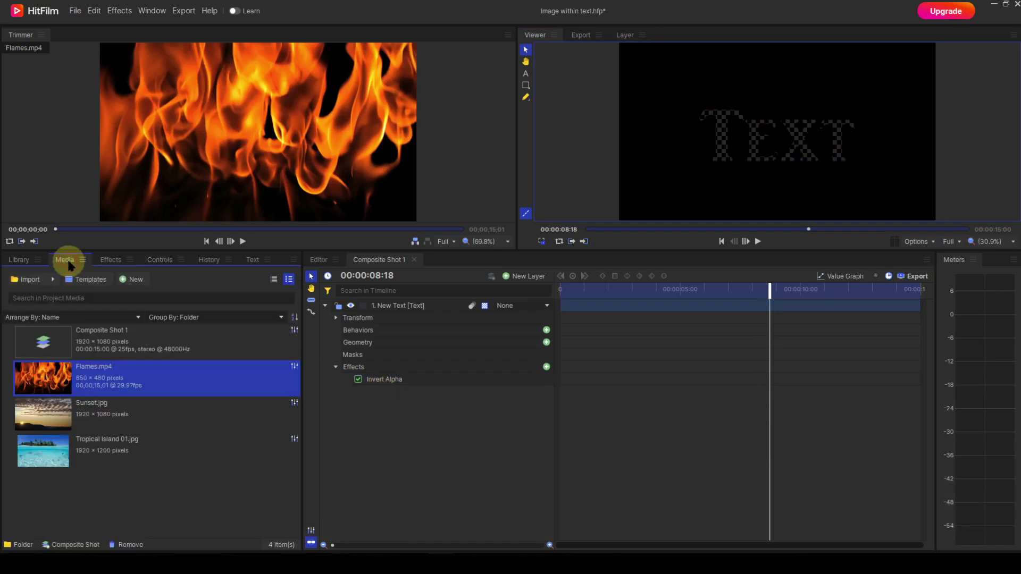
{"action": "left_click", "coordinate": [55, 419]}
{"action": "left_click_drag", "start_coordinate": [55, 419], "coordinate": [413, 430]}
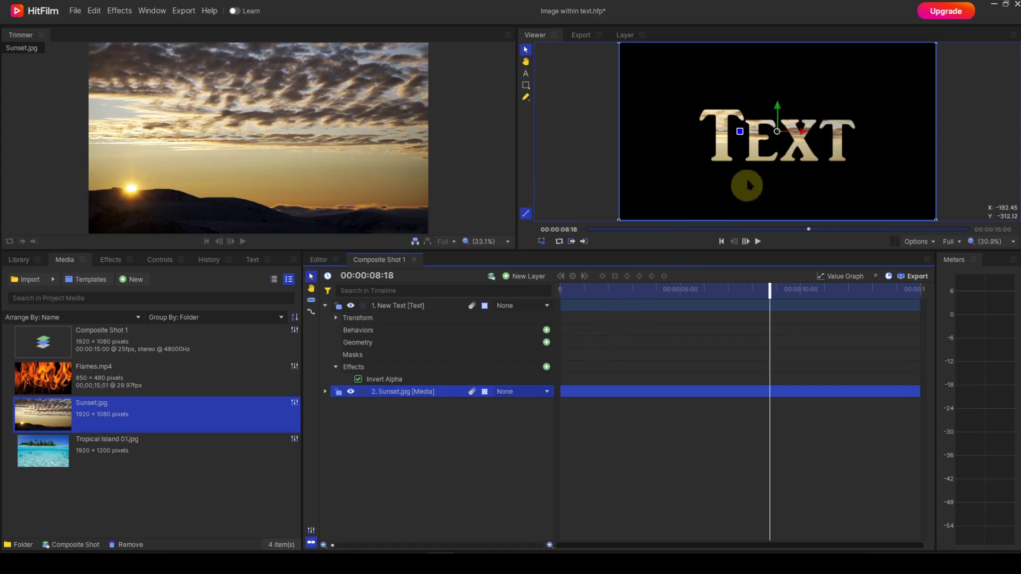
{"action": "left_click", "coordinate": [777, 132]}
{"action": "left_click_drag", "start_coordinate": [778, 133], "coordinate": [842, 89]}
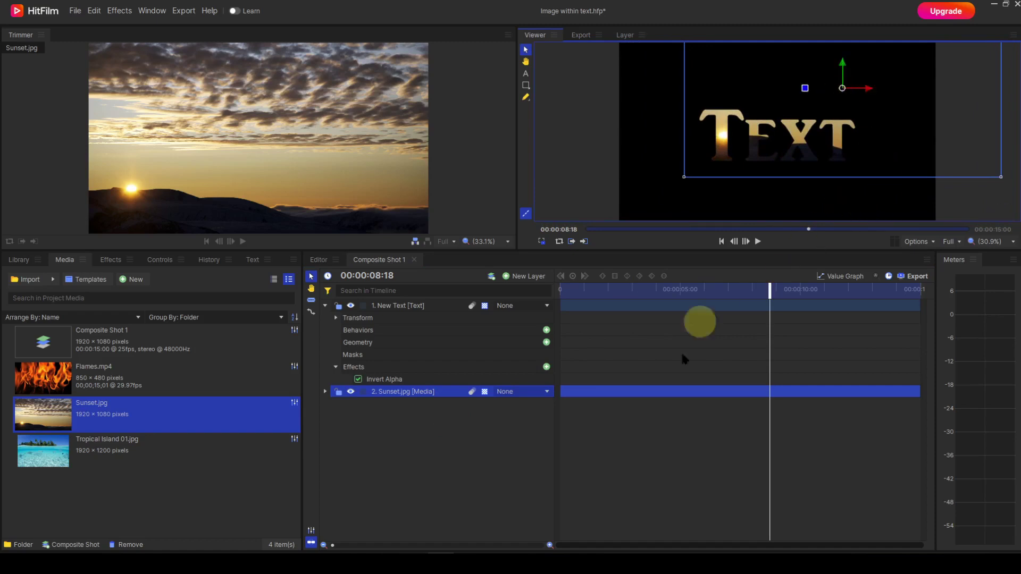
Select the New Text layer and nudge the title slightly up and left.
{"action": "left_click", "coordinate": [439, 448]}
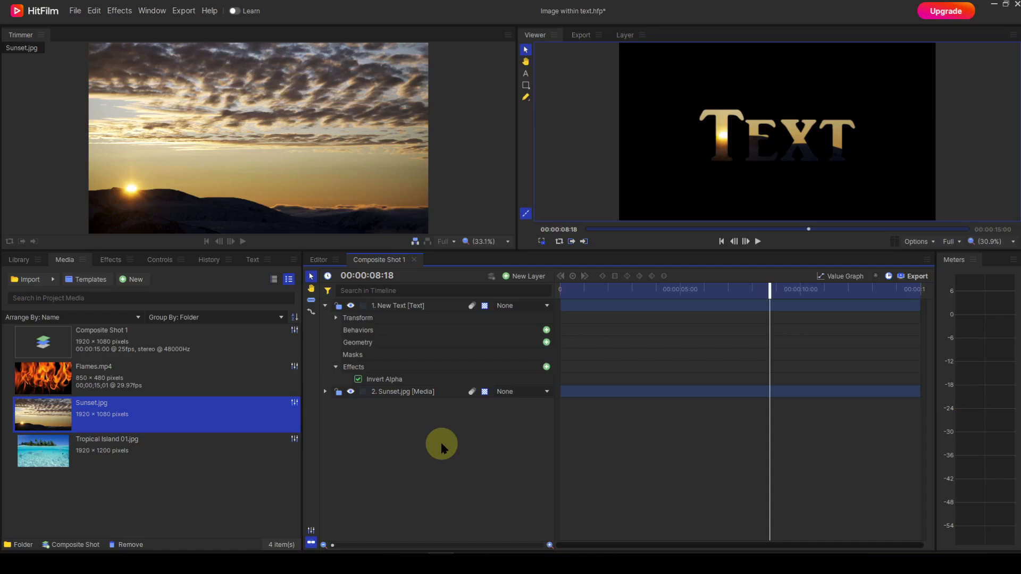
{"action": "left_click", "coordinate": [392, 306]}
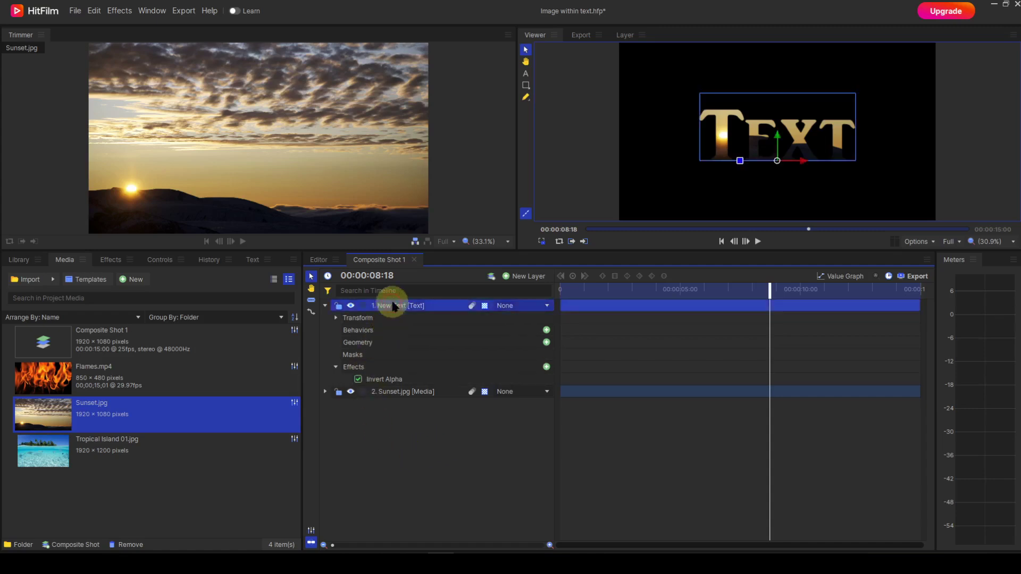
{"action": "mouse_move", "coordinate": [776, 160]}
{"action": "left_mouse_down"}
{"action": "mouse_move", "coordinate": [764, 180]}
{"action": "mouse_move", "coordinate": [751, 145]}
{"action": "mouse_move", "coordinate": [816, 153]}
{"action": "mouse_move", "coordinate": [778, 158]}
{"action": "left_mouse_up"}
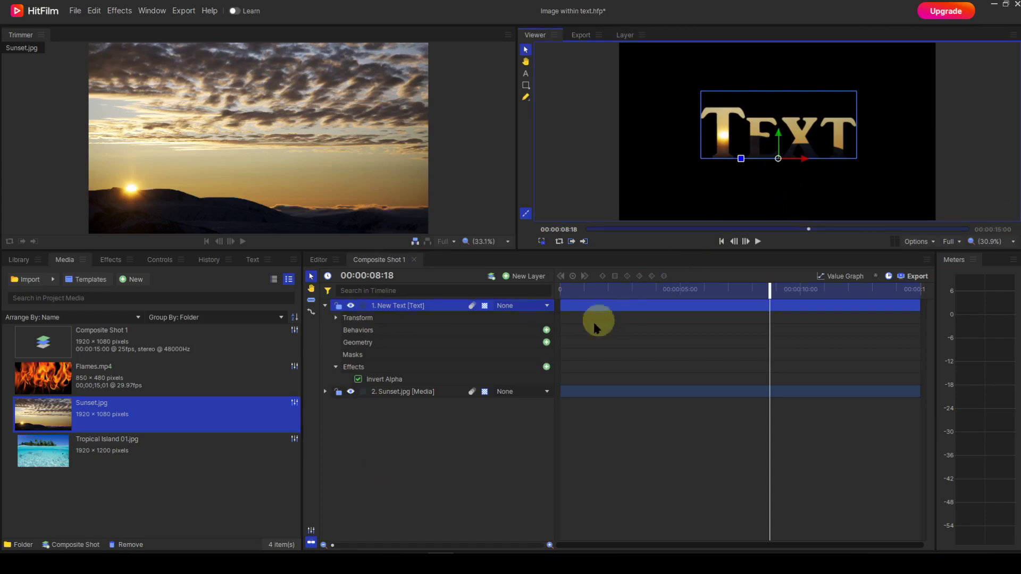
Parent Sunset.jpg to 1. New Text, then drag the text to test the link.
{"action": "left_click", "coordinate": [547, 392]}
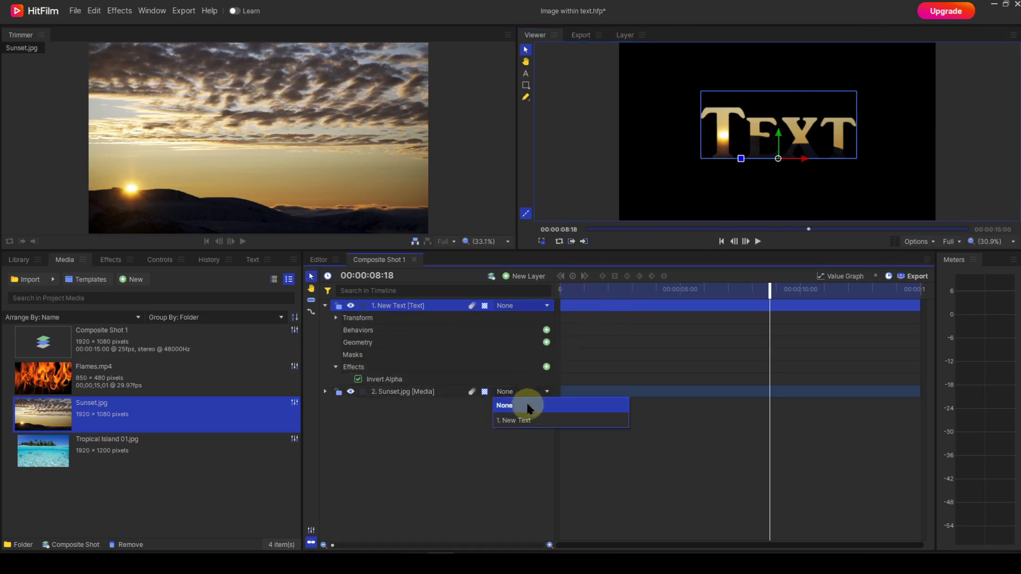
{"action": "left_click", "coordinate": [524, 423]}
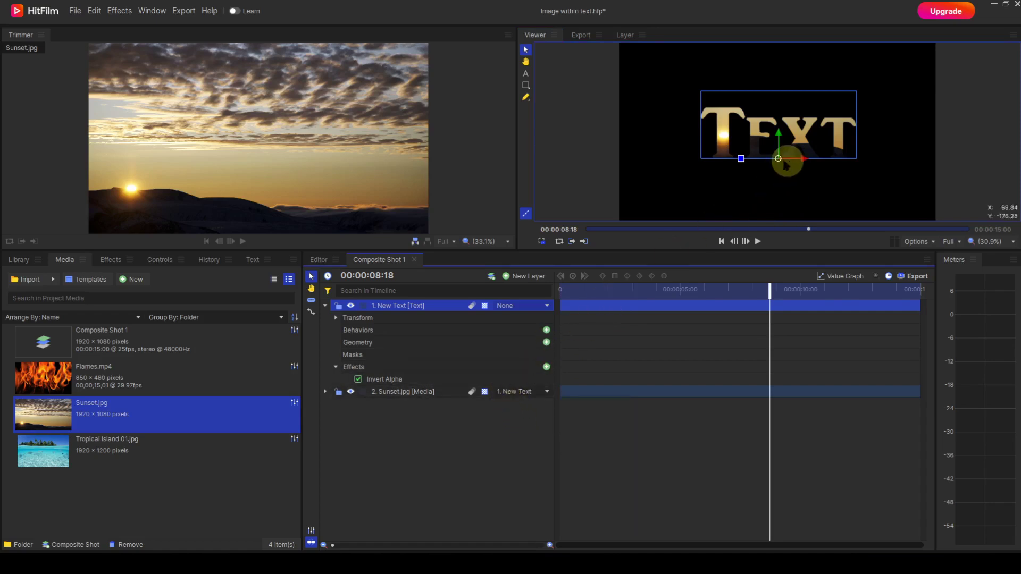
{"action": "left_click_drag", "start_coordinate": [778, 159], "coordinate": [808, 165]}
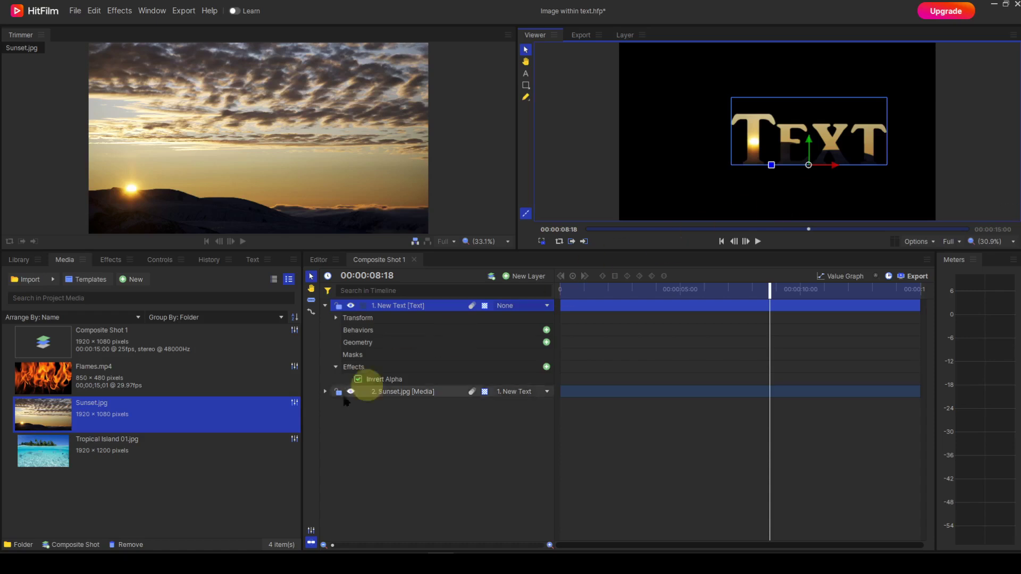
Add Tropical Island 01.jpg to the timeline and move Sunset.jpg above New Text.
{"action": "left_click_drag", "start_coordinate": [36, 452], "coordinate": [380, 402]}
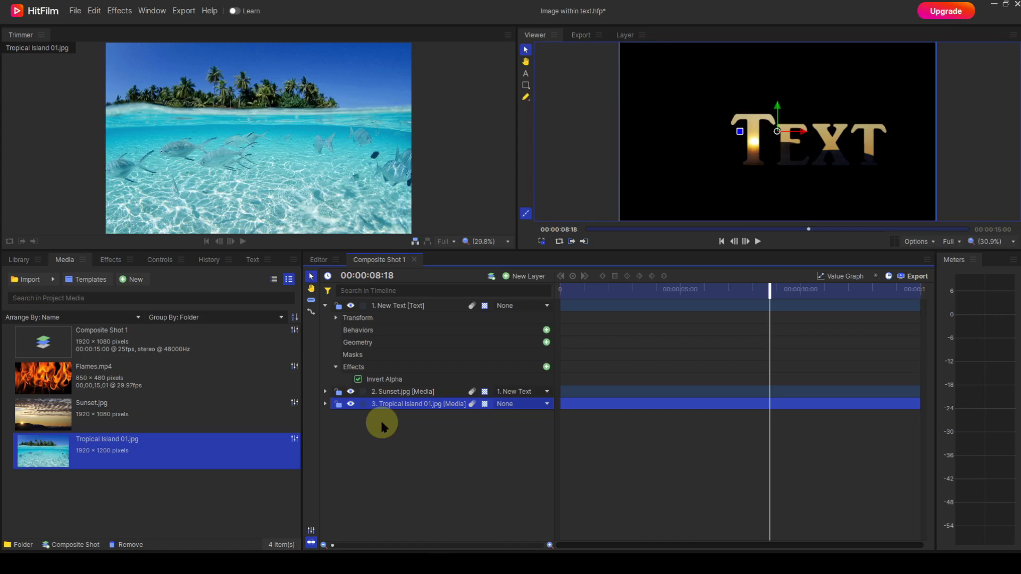
{"action": "left_click", "coordinate": [398, 396]}
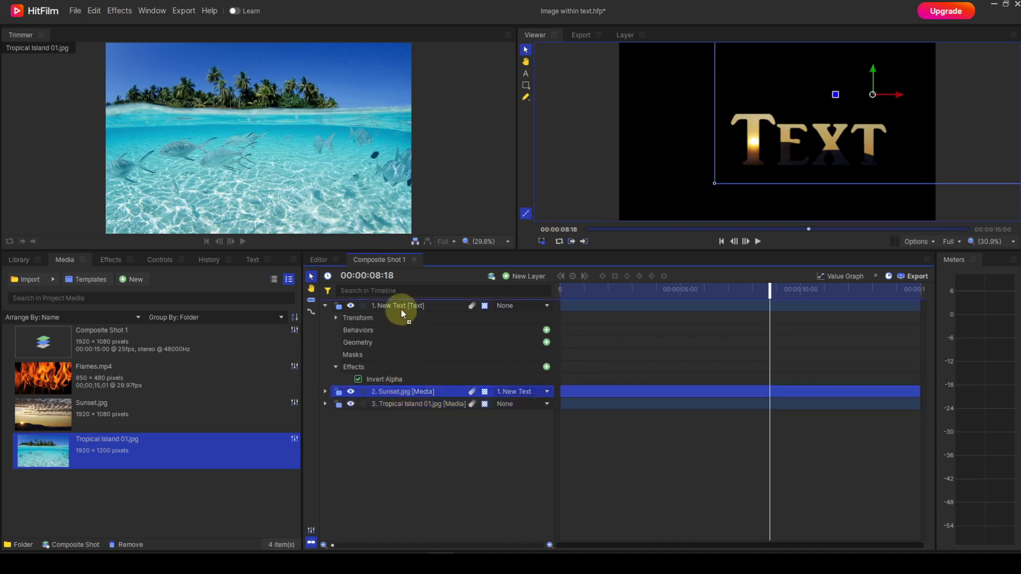
{"action": "left_click_drag", "start_coordinate": [402, 307], "coordinate": [402, 307]}
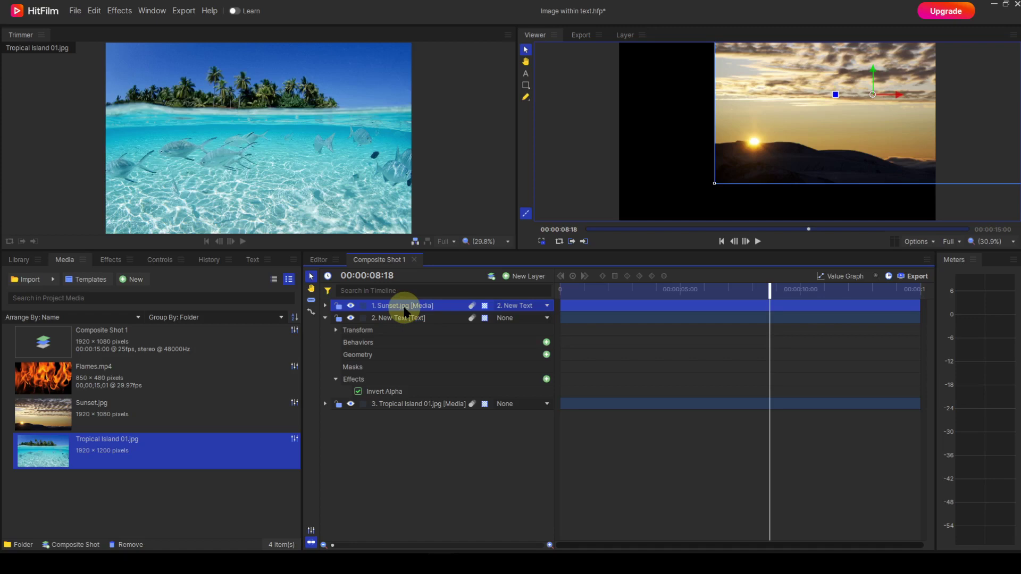
Delete the Invert Alpha effect from New Text and collapse the layer.
{"action": "left_click", "coordinate": [383, 393]}
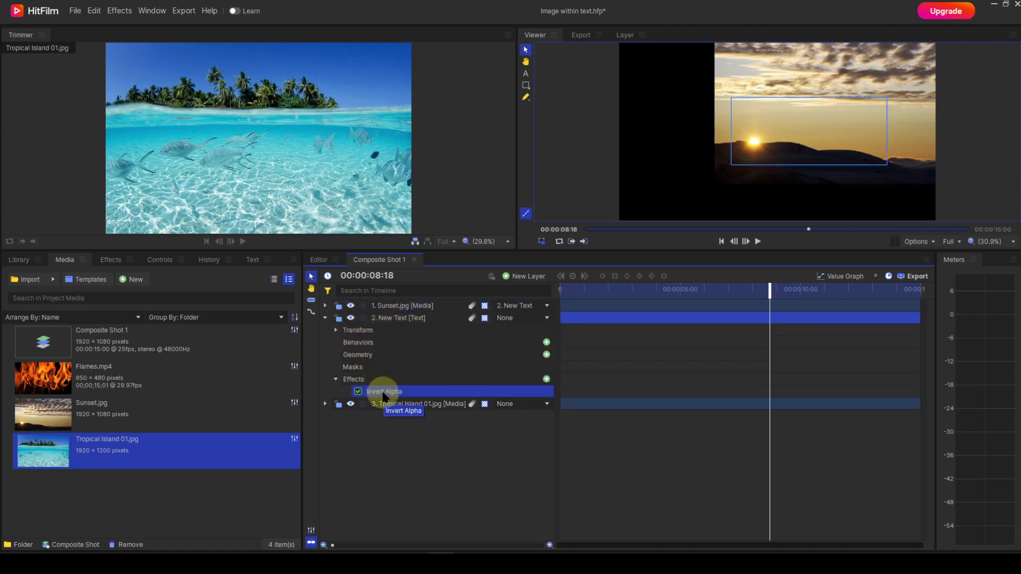
{"action": "key", "text": "Delete"}
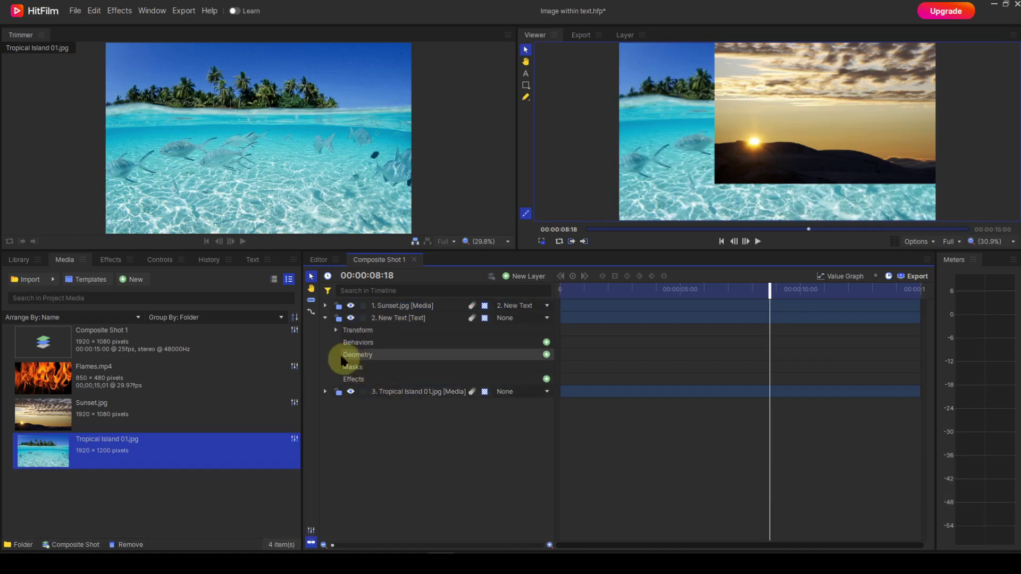
{"action": "left_click", "coordinate": [326, 318]}
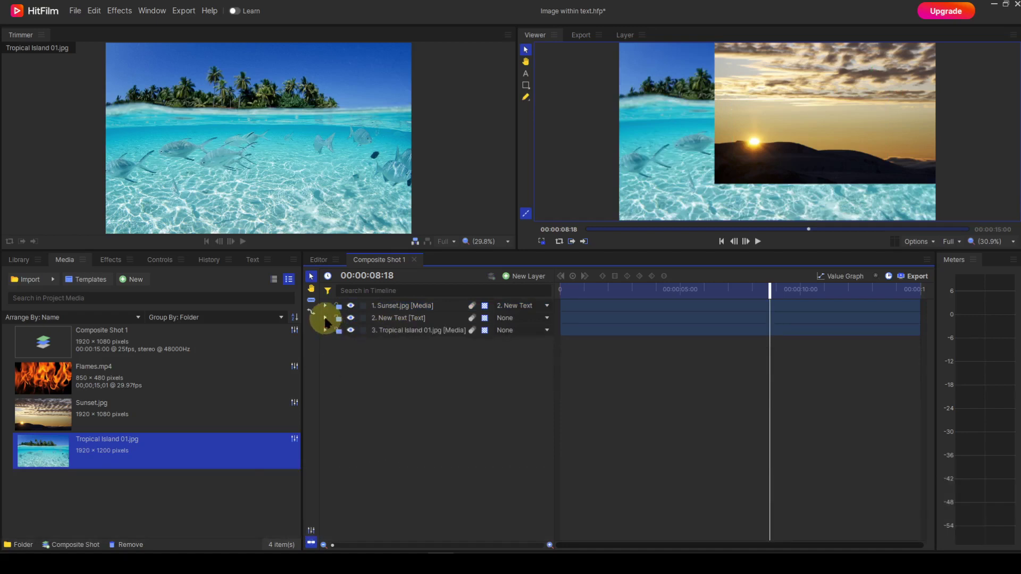
Add a Set Matte effect to Sunset.jpg with Source Layer 2. New Text.
{"action": "left_click", "coordinate": [325, 306]}
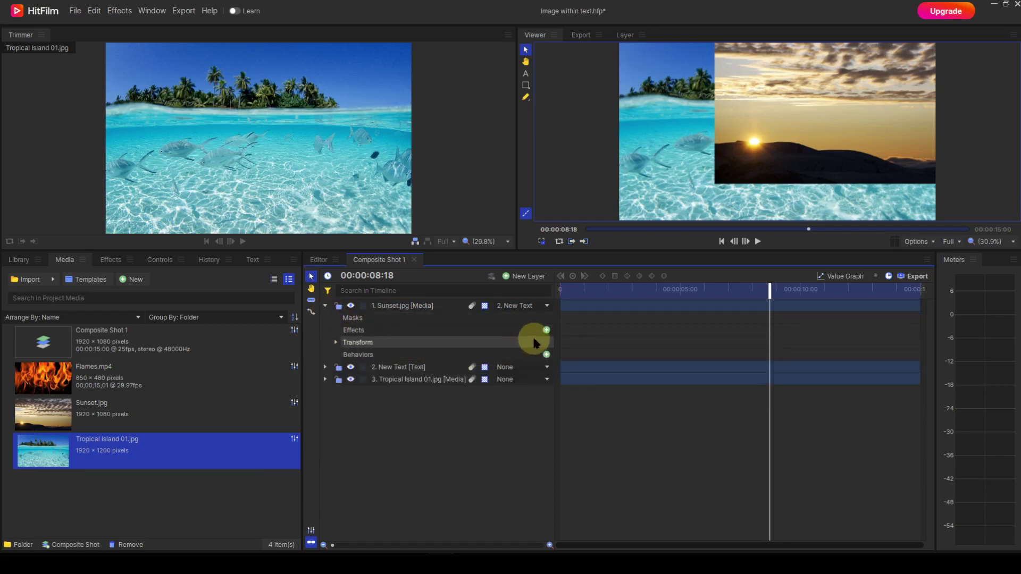
{"action": "left_click", "coordinate": [546, 331]}
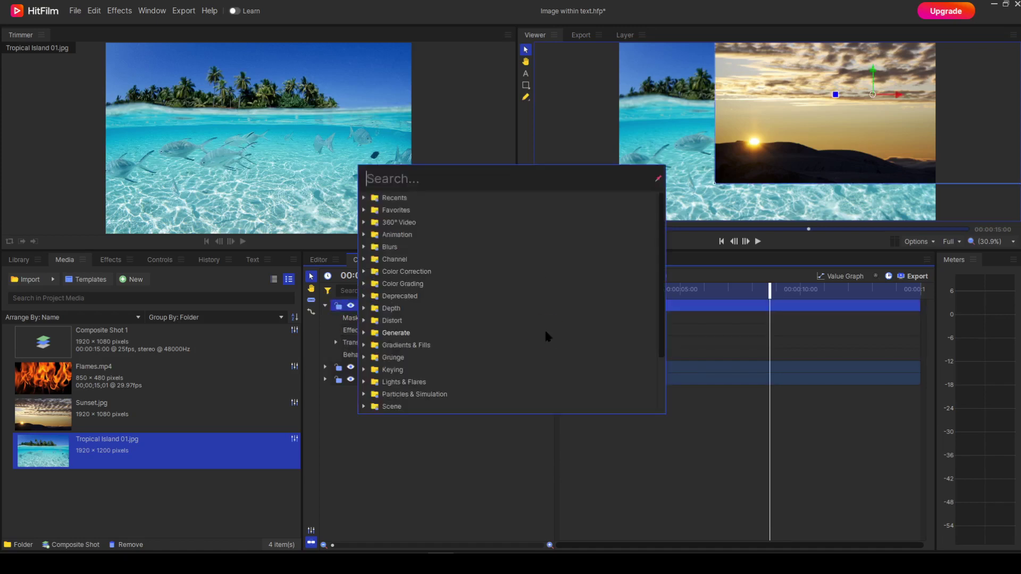
{"action": "type", "text": "S"}
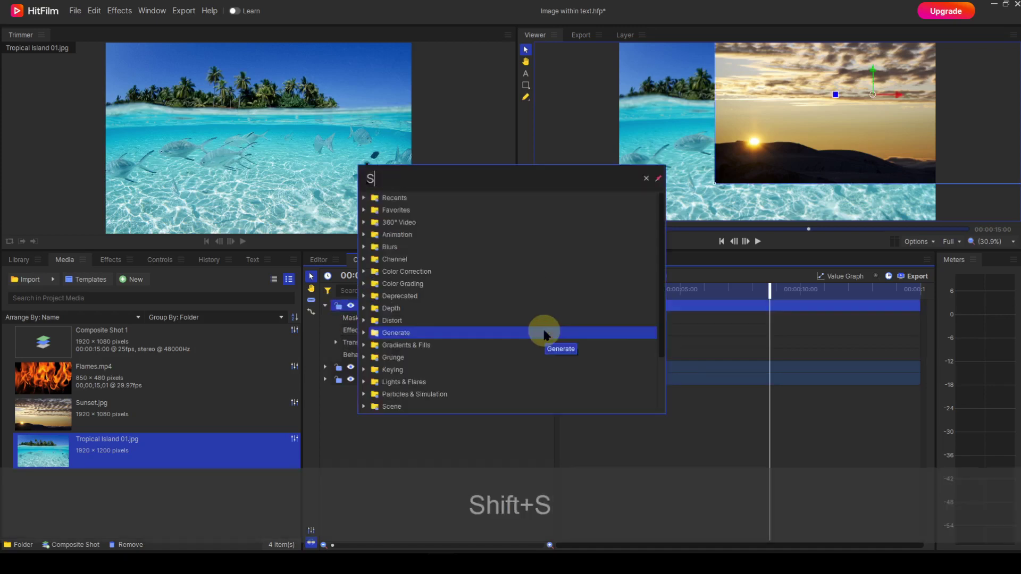
{"action": "type", "text": "et M"}
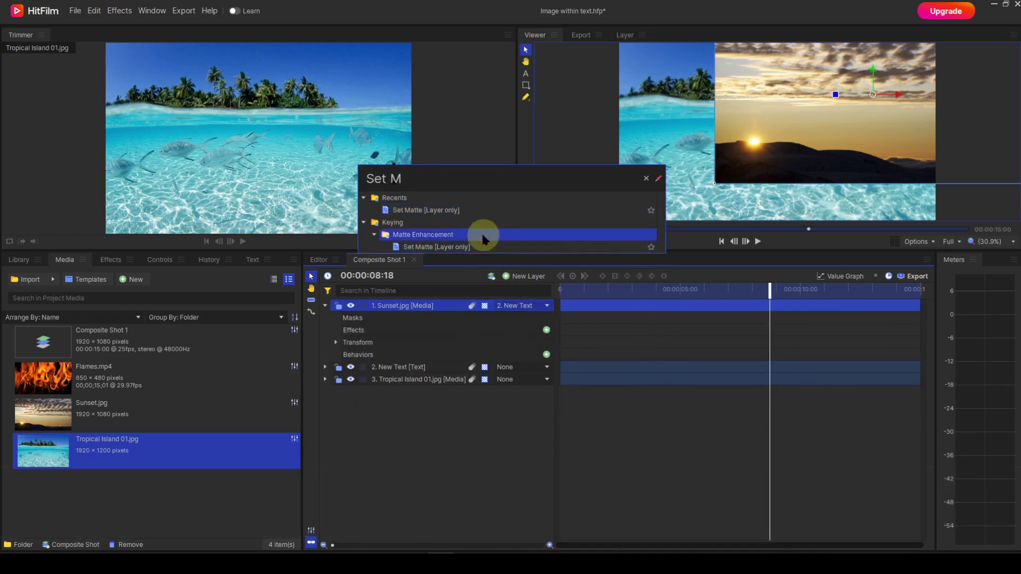
{"action": "left_click", "coordinate": [437, 210]}
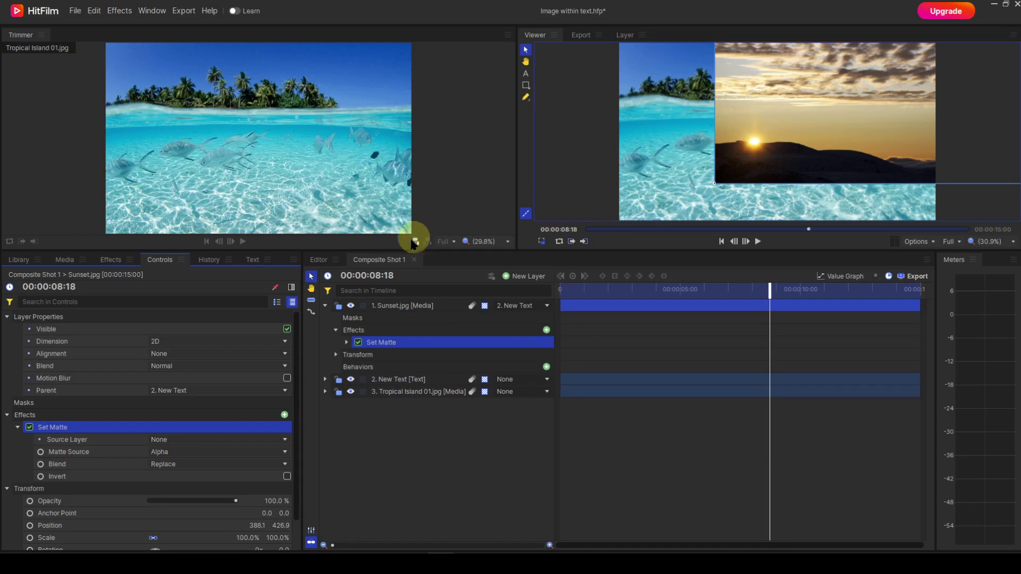
{"action": "left_click", "coordinate": [347, 343]}
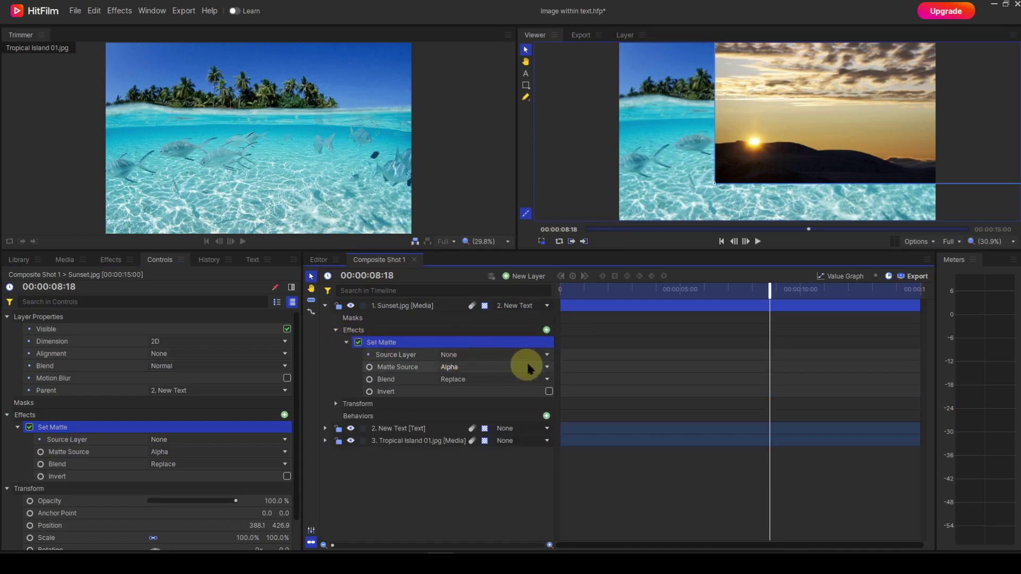
{"action": "left_click", "coordinate": [547, 355]}
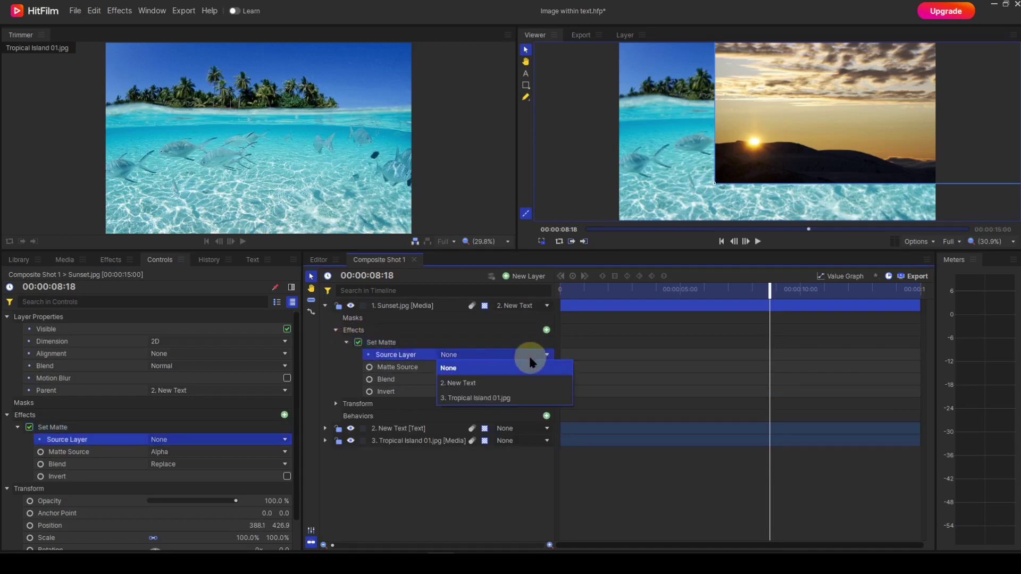
{"action": "left_click", "coordinate": [496, 381]}
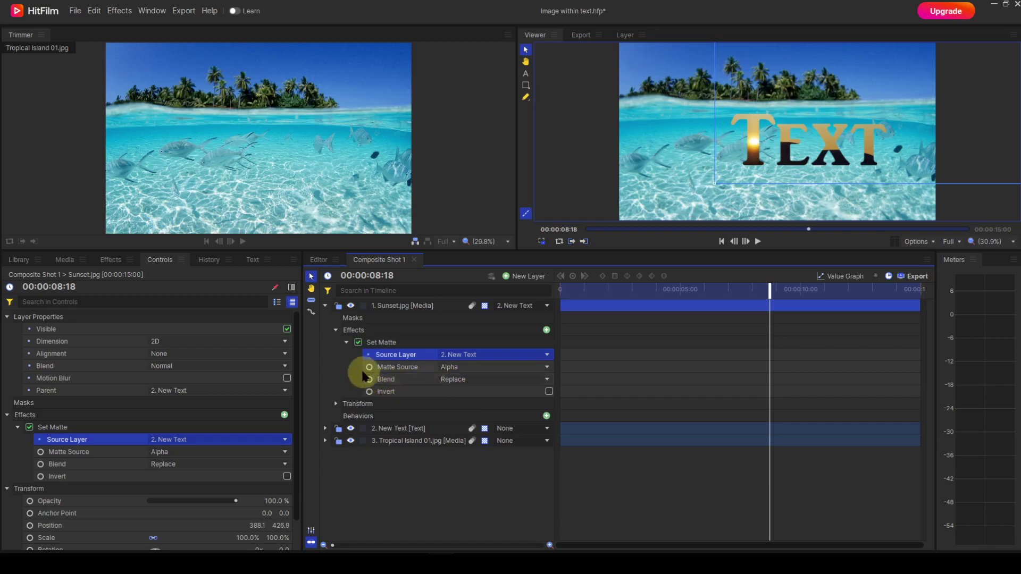
{"action": "left_click", "coordinate": [336, 330]}
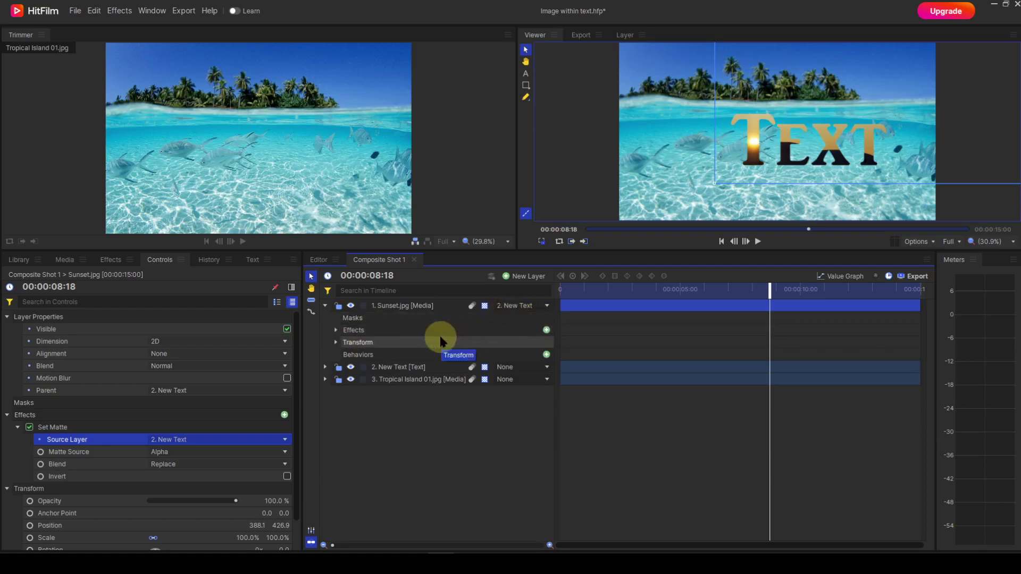
Select the New Text layer in the composite timeline.
{"action": "left_click", "coordinate": [416, 368]}
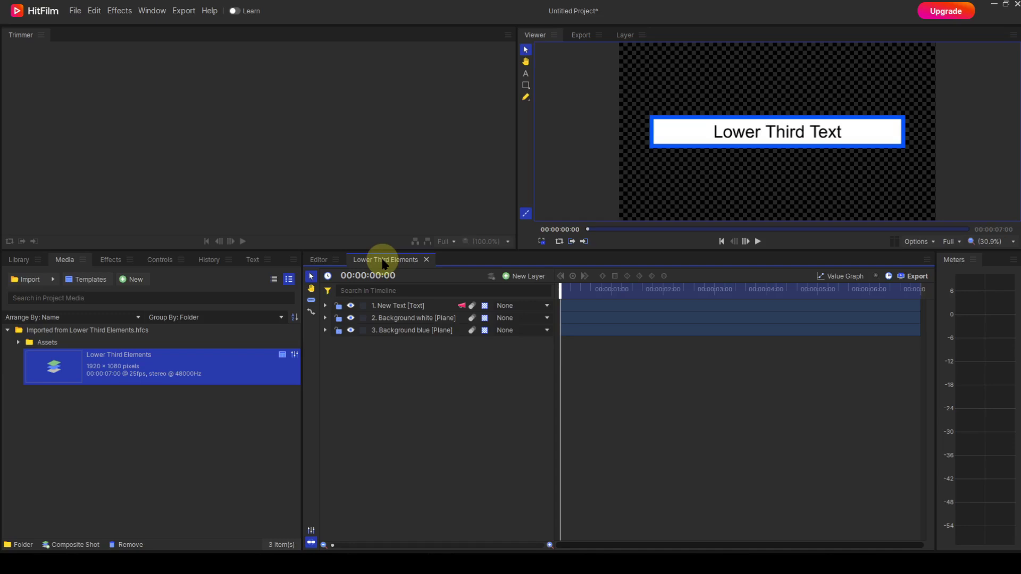
Add a New Point layer, parent New Text and both background planes to it, and drag it lower.
{"action": "left_click", "coordinate": [517, 277]}
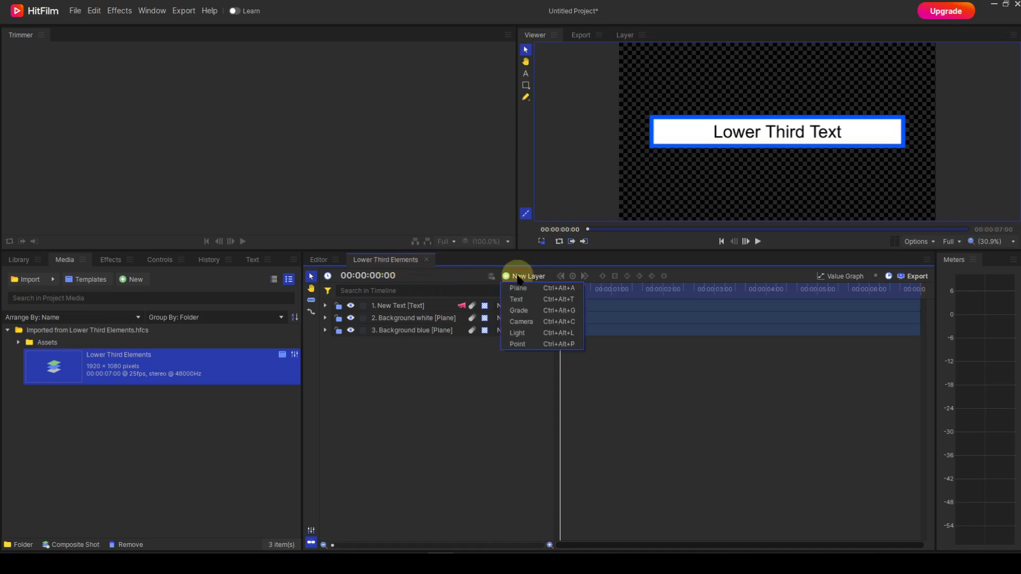
{"action": "left_click", "coordinate": [529, 343]}
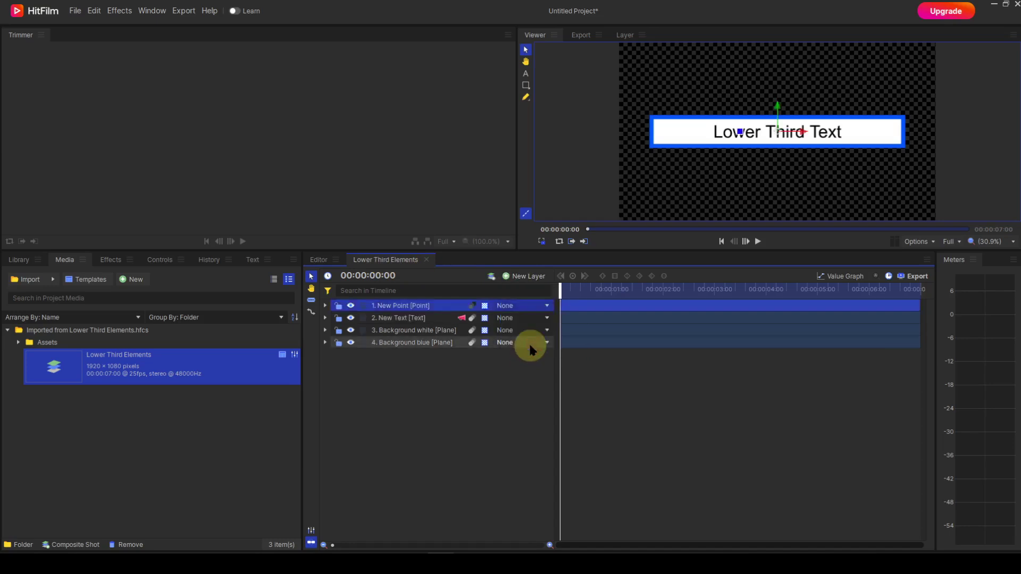
{"action": "left_click", "coordinate": [546, 318]}
{"action": "left_click", "coordinate": [525, 347]}
{"action": "left_click", "coordinate": [527, 330]}
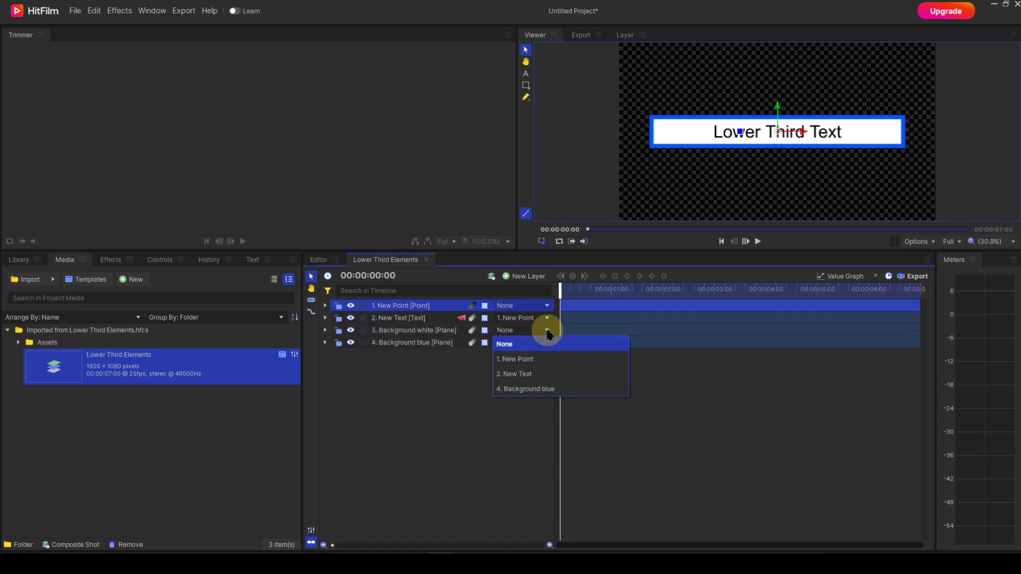
{"action": "left_click", "coordinate": [520, 359]}
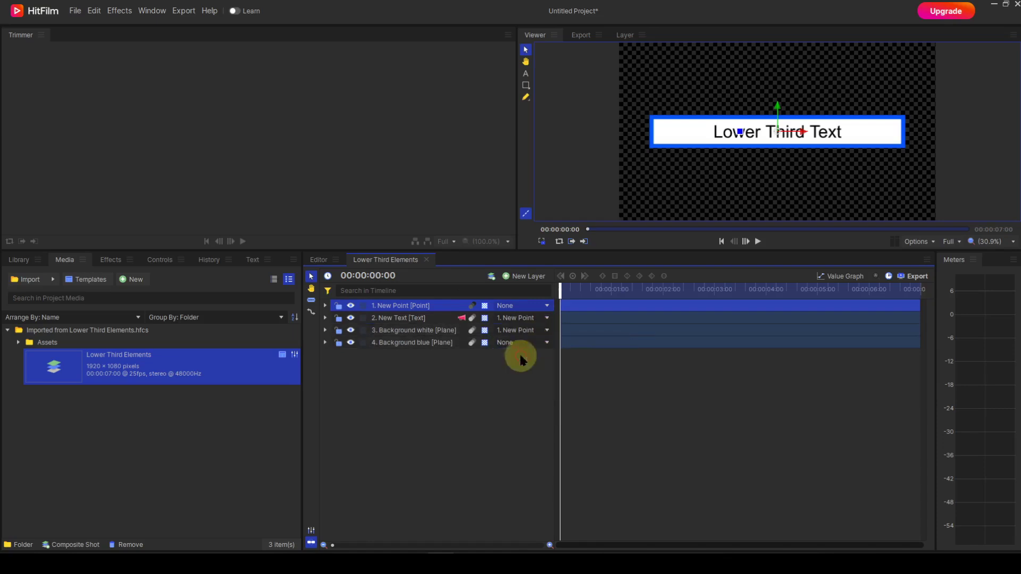
{"action": "left_click", "coordinate": [546, 345]}
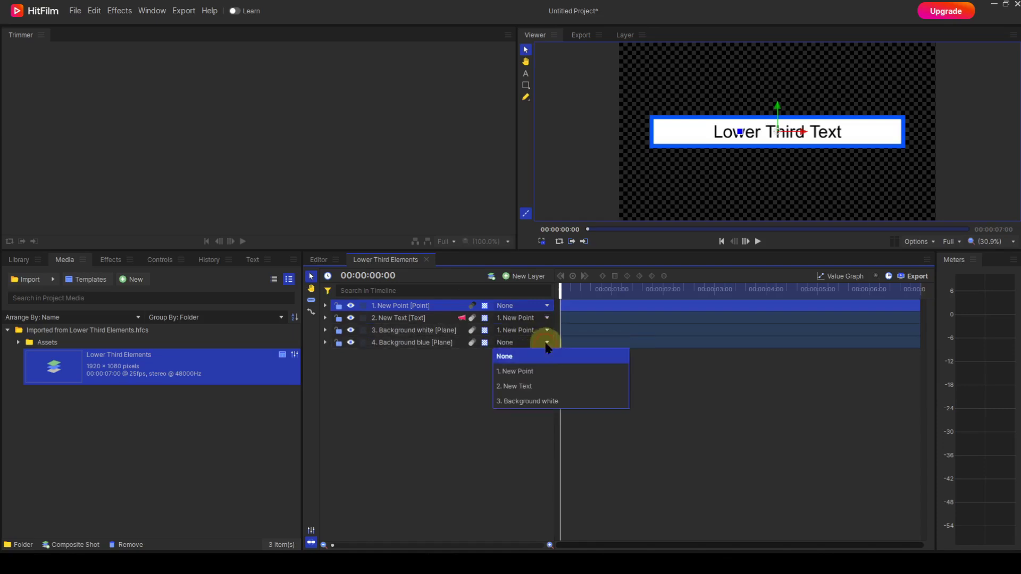
{"action": "left_click", "coordinate": [522, 372]}
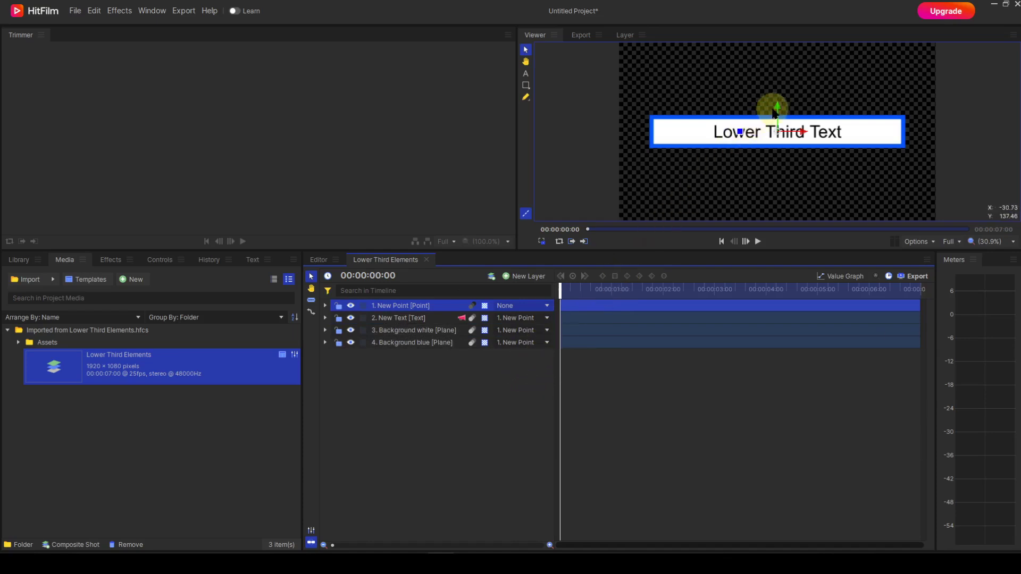
{"action": "left_click_drag", "start_coordinate": [775, 106], "coordinate": [777, 161]}
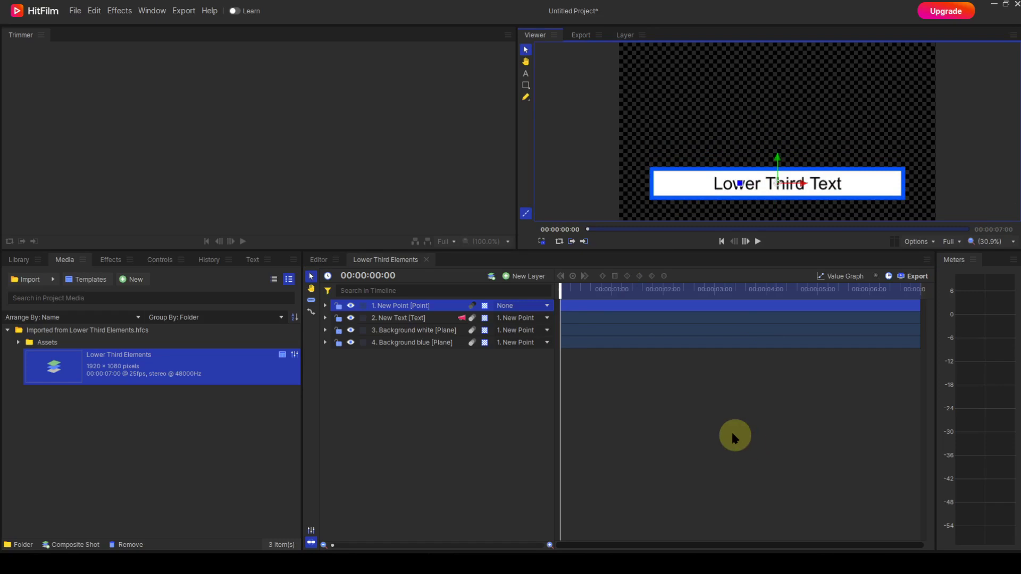
Add a New Grade layer on top and apply the Heat Distortion effect to it.
{"action": "left_click", "coordinate": [528, 276]}
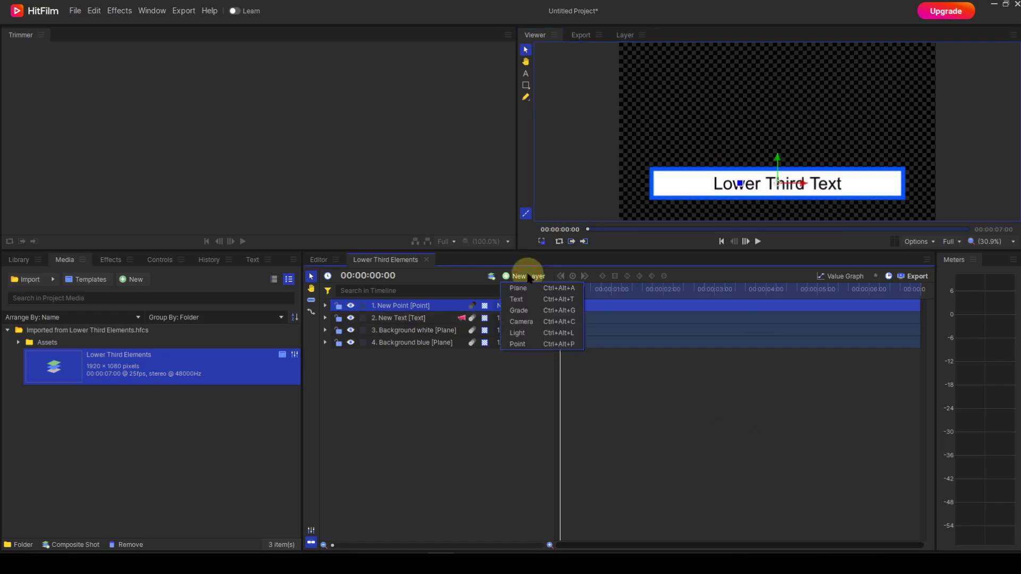
{"action": "left_click", "coordinate": [518, 310]}
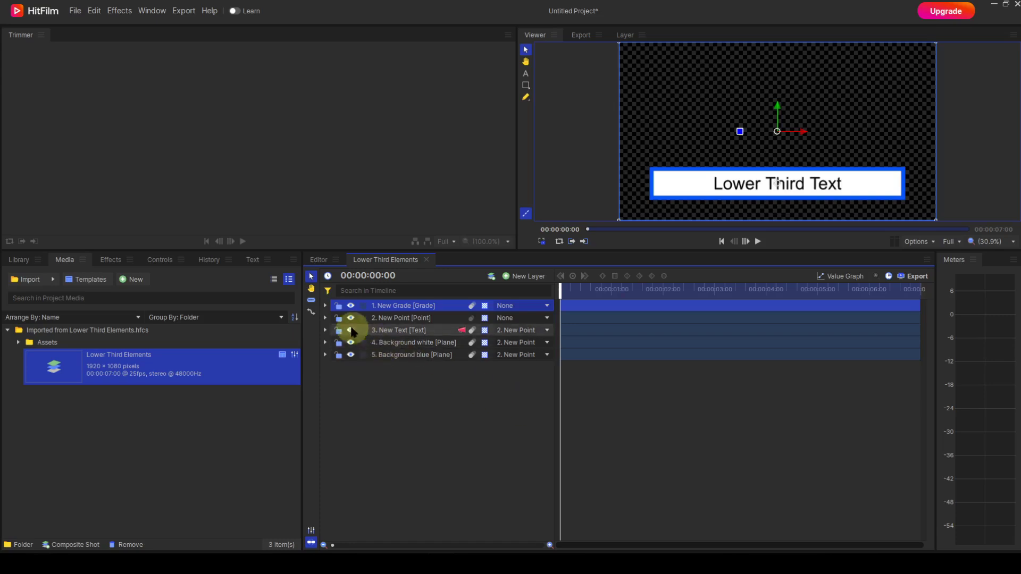
{"action": "left_click", "coordinate": [325, 307]}
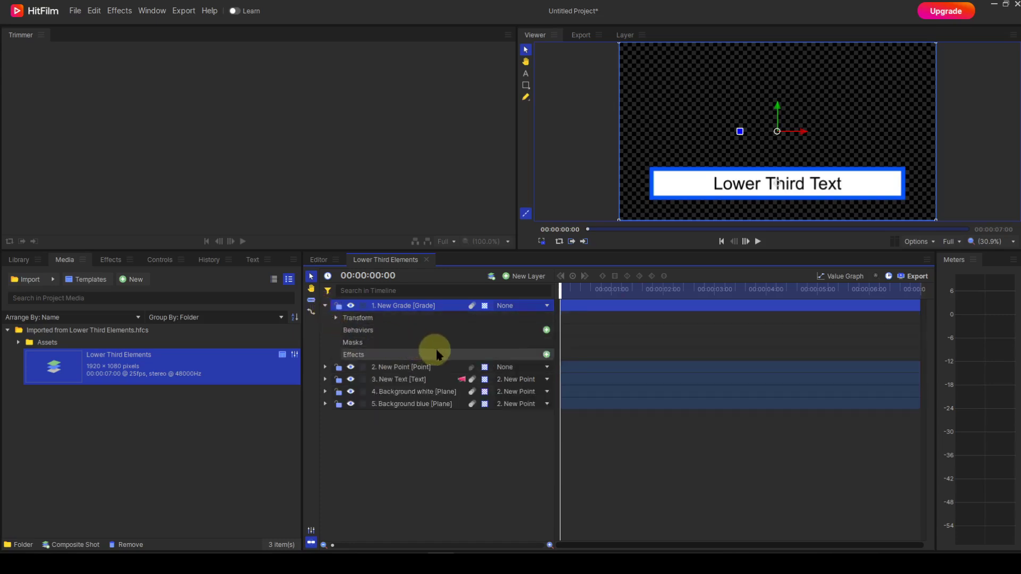
{"action": "left_click", "coordinate": [545, 355]}
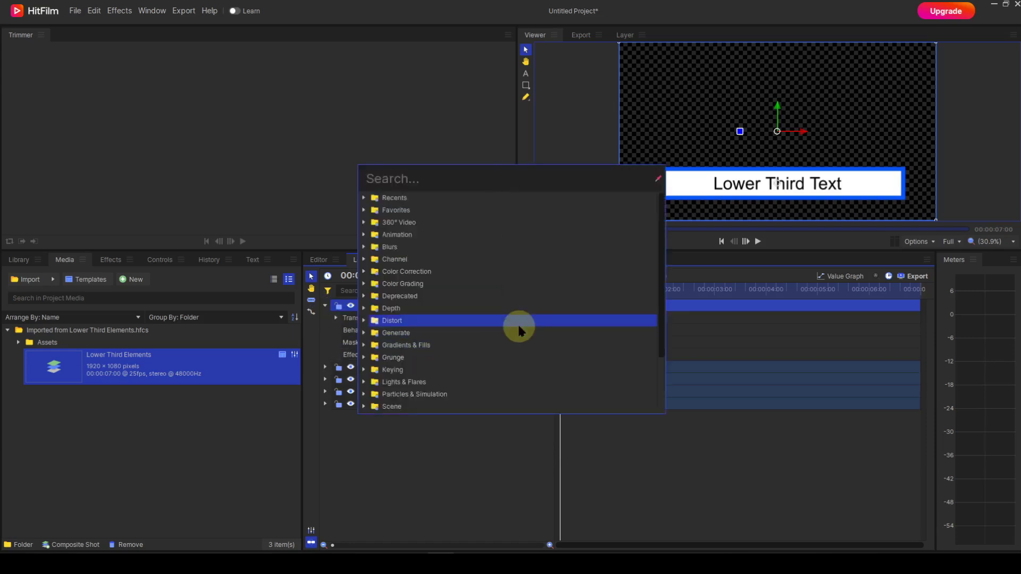
{"action": "type", "text": "Heat"}
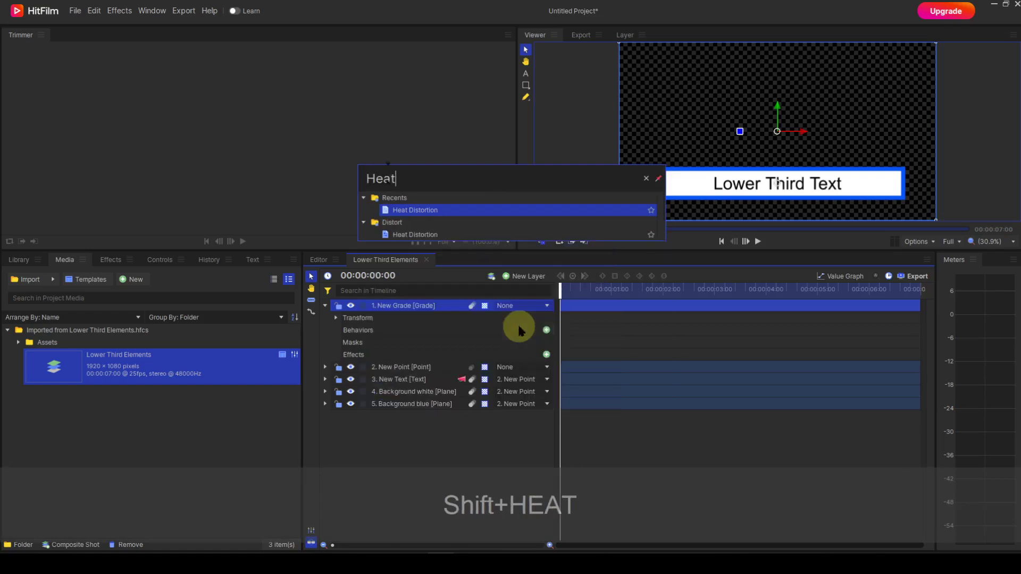
{"action": "double_click", "coordinate": [436, 211]}
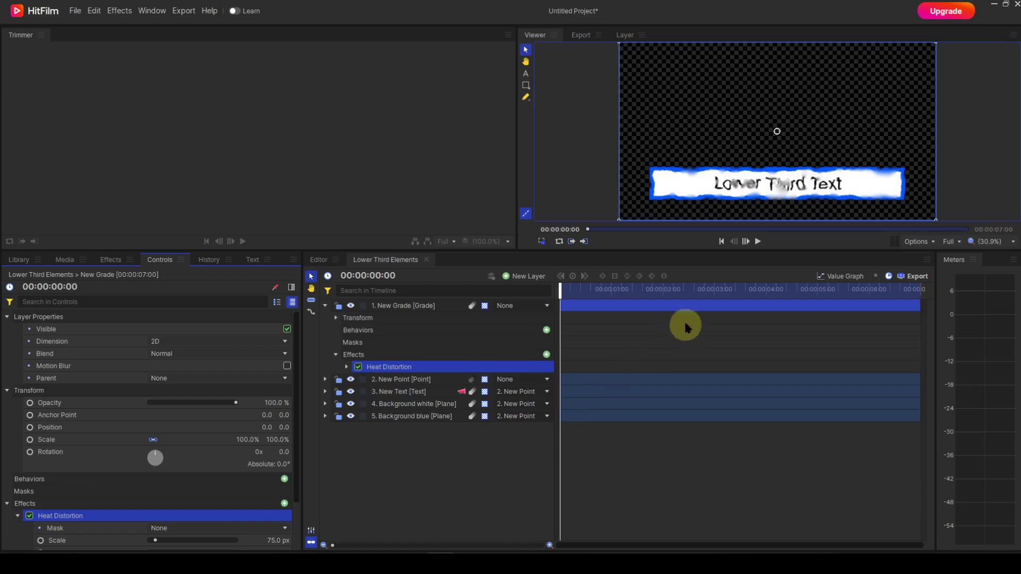
Preview the distortion, return to the start, and expand the Heat Distortion parameters.
{"action": "left_click", "coordinate": [757, 241]}
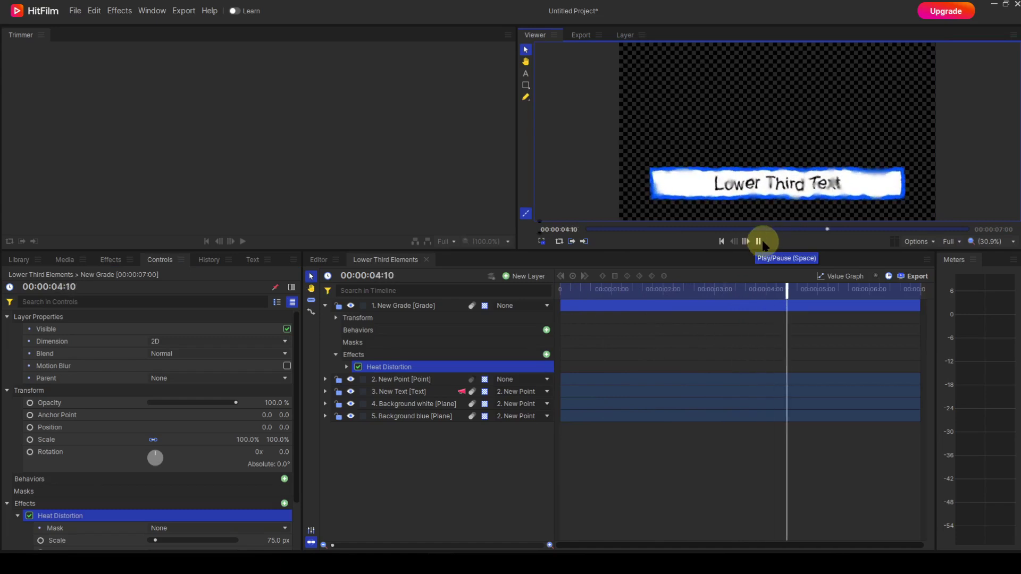
{"action": "left_click", "coordinate": [761, 244]}
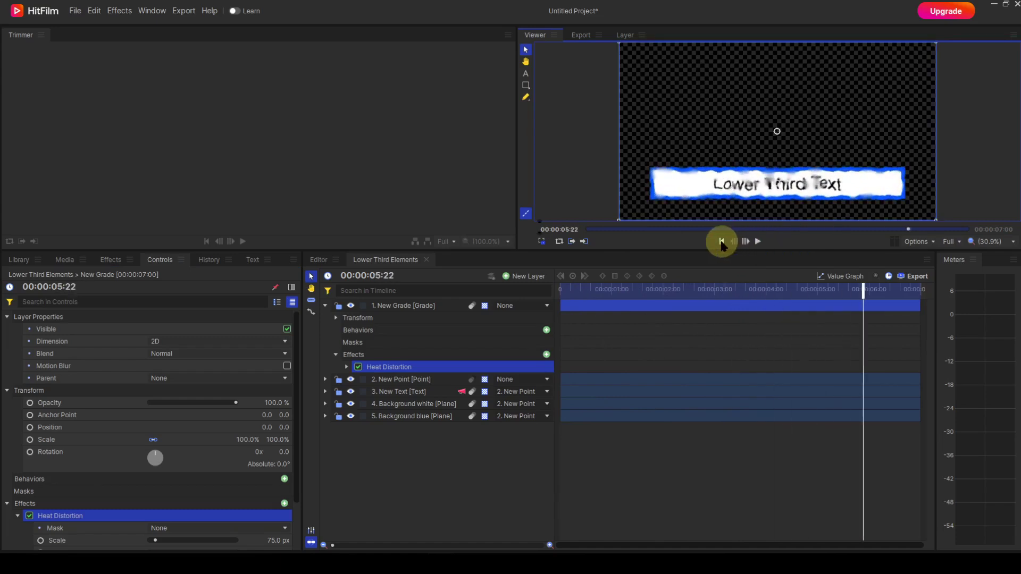
{"action": "left_click", "coordinate": [721, 242]}
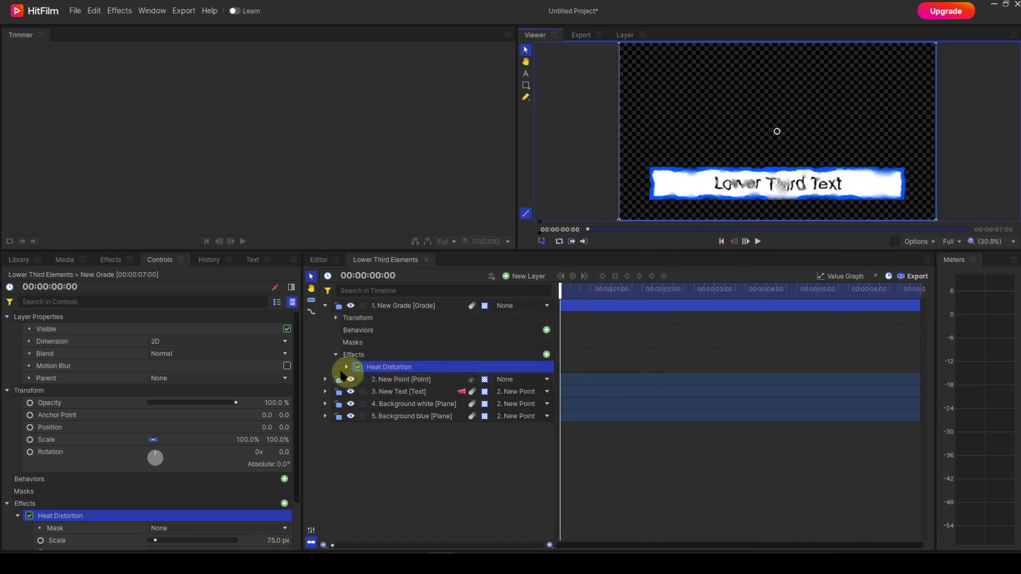
{"action": "left_click", "coordinate": [346, 367]}
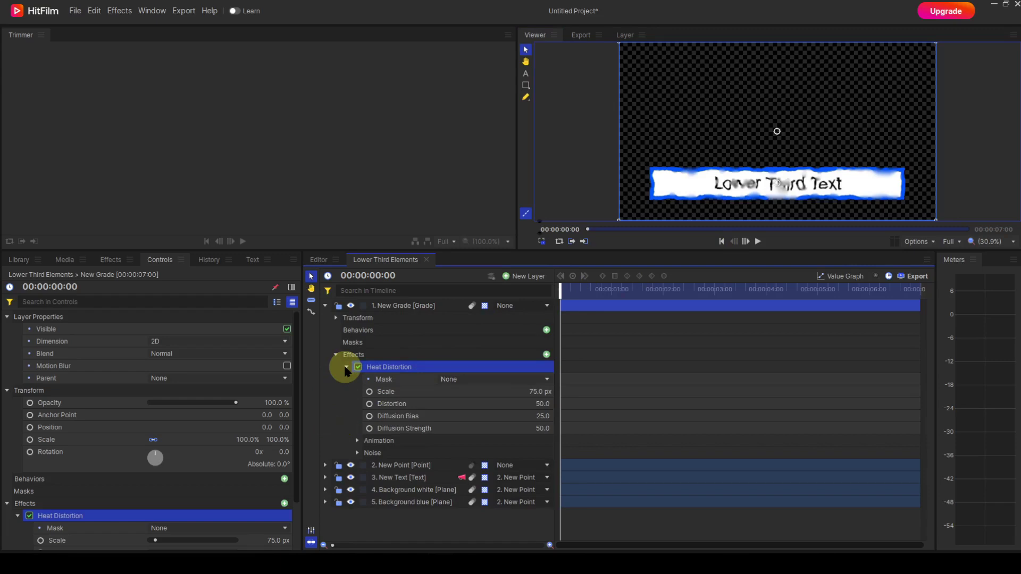
Keyframe Heat Distortion at 0:00 with Scale 1500, Diffusion Bias -50 and Diffusion Strength 200.
{"action": "left_click", "coordinate": [370, 391]}
{"action": "left_click", "coordinate": [527, 394]}
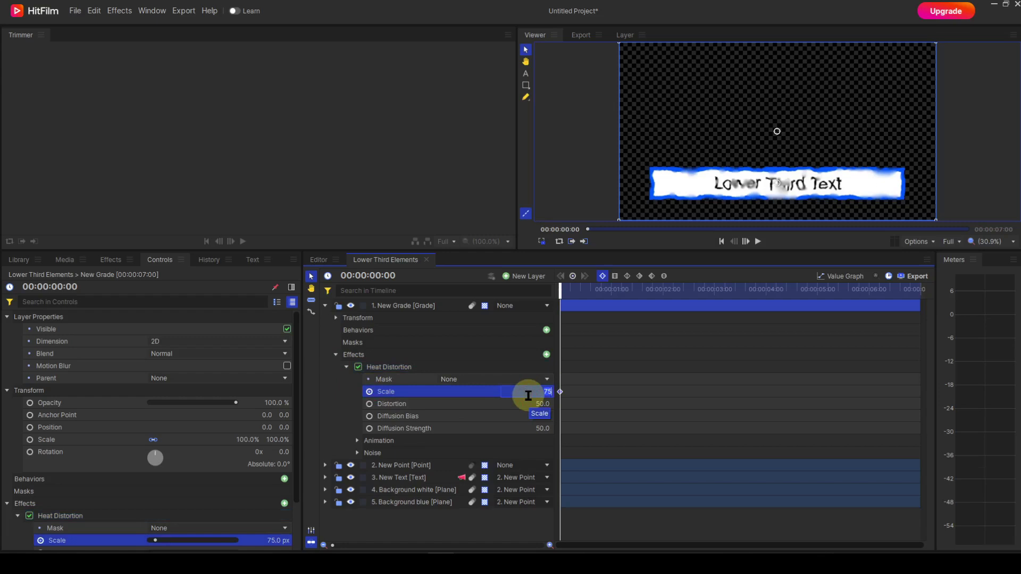
{"action": "type", "text": "1500"}
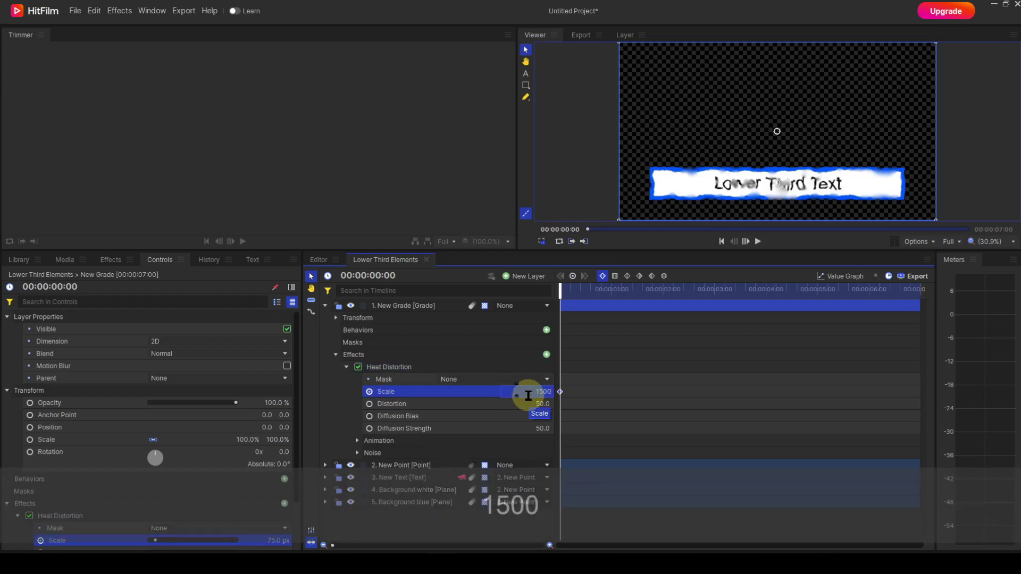
{"action": "key", "text": "Return"}
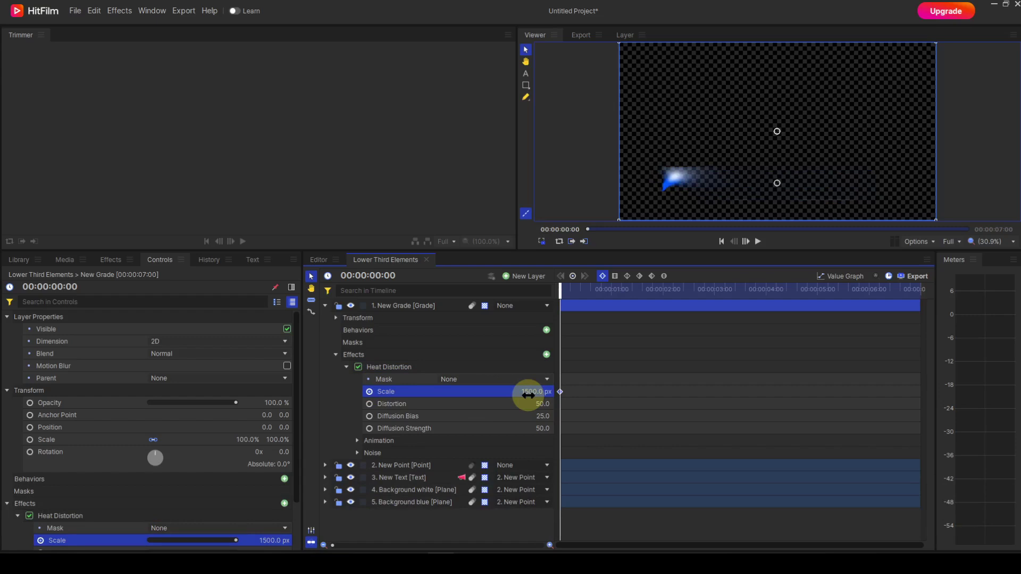
{"action": "left_click", "coordinate": [370, 416]}
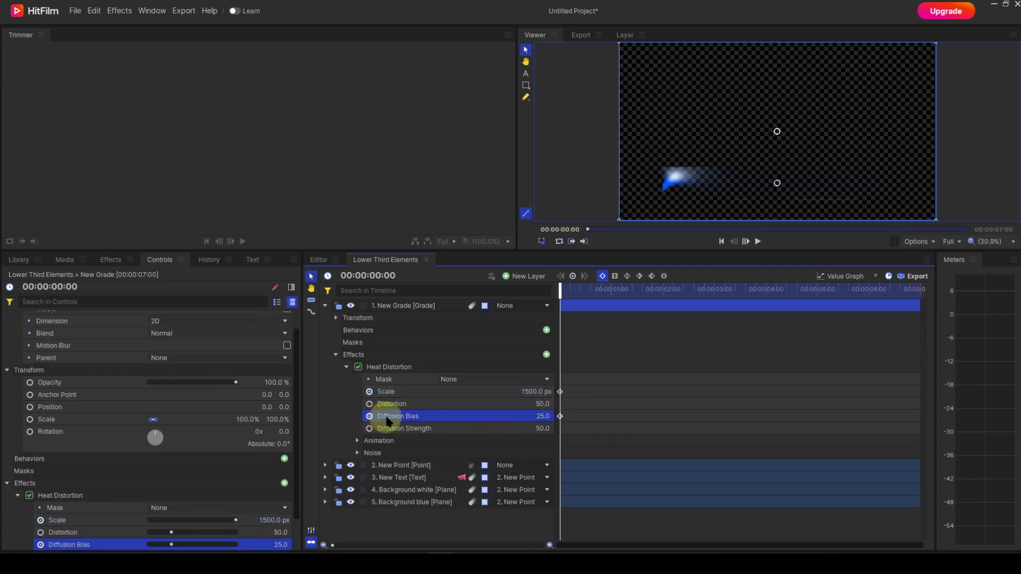
{"action": "left_click", "coordinate": [543, 417]}
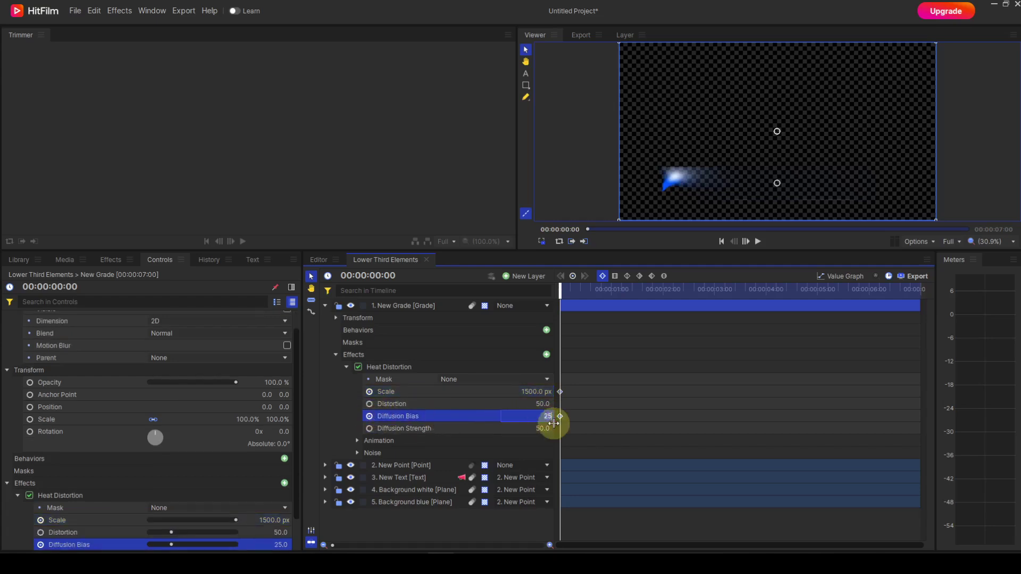
{"action": "key", "text": "BackSpace"}
{"action": "type", "text": "-50"}
{"action": "key", "text": "Return"}
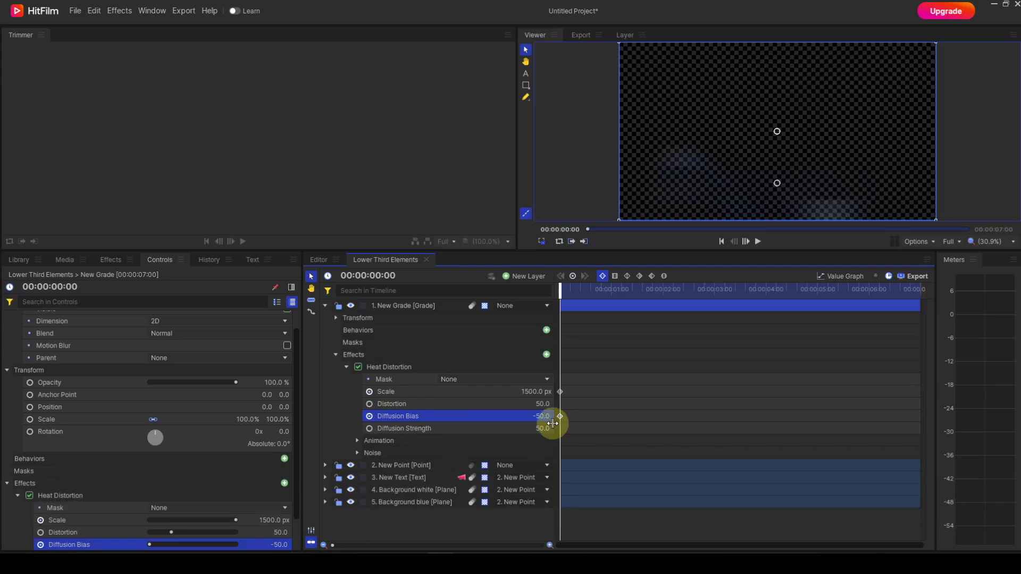
{"action": "left_click", "coordinate": [369, 428]}
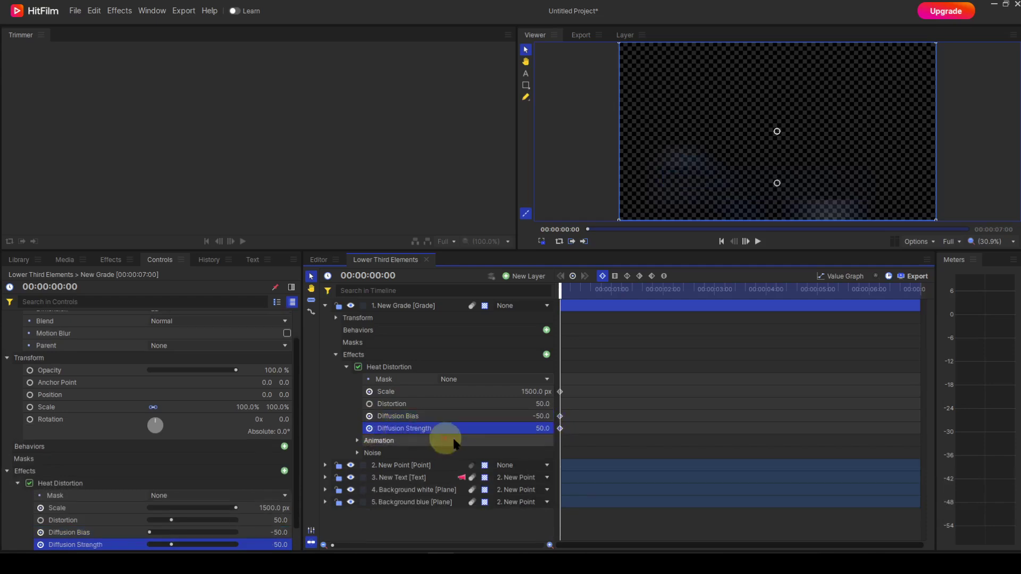
{"action": "left_click", "coordinate": [542, 429]}
{"action": "type", "text": "200"}
{"action": "key", "text": "Return"}
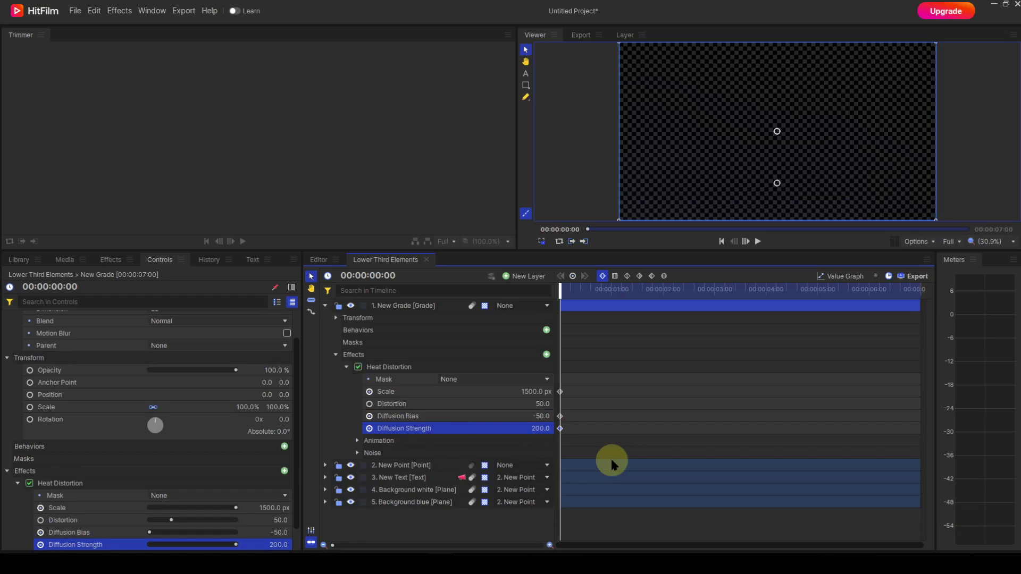
At 2.00 seconds, keyframe Scale 1, Diffusion Bias 0 and Diffusion Strength 0.
{"action": "left_click", "coordinate": [358, 275]}
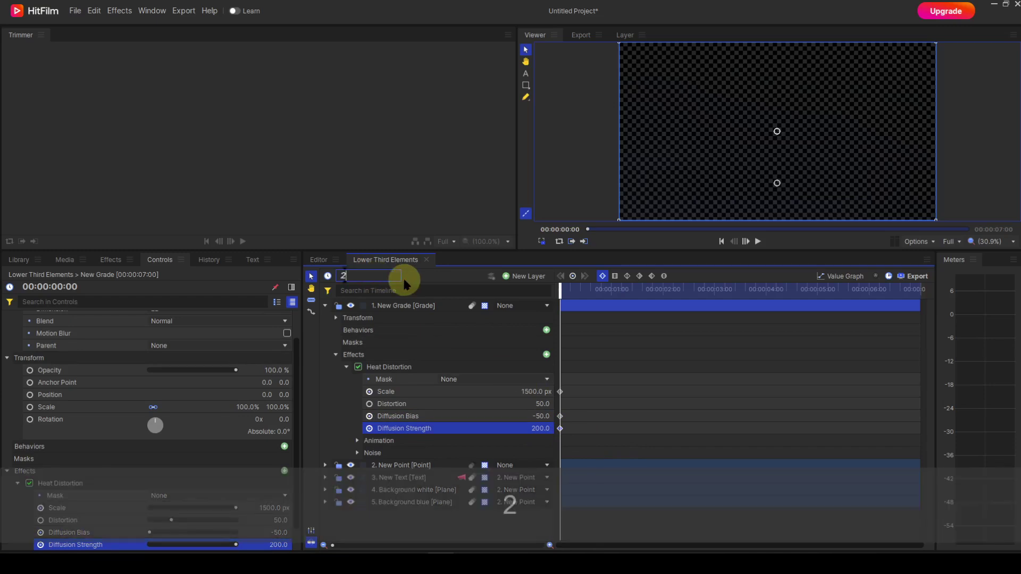
{"action": "type", "text": "2.00"}
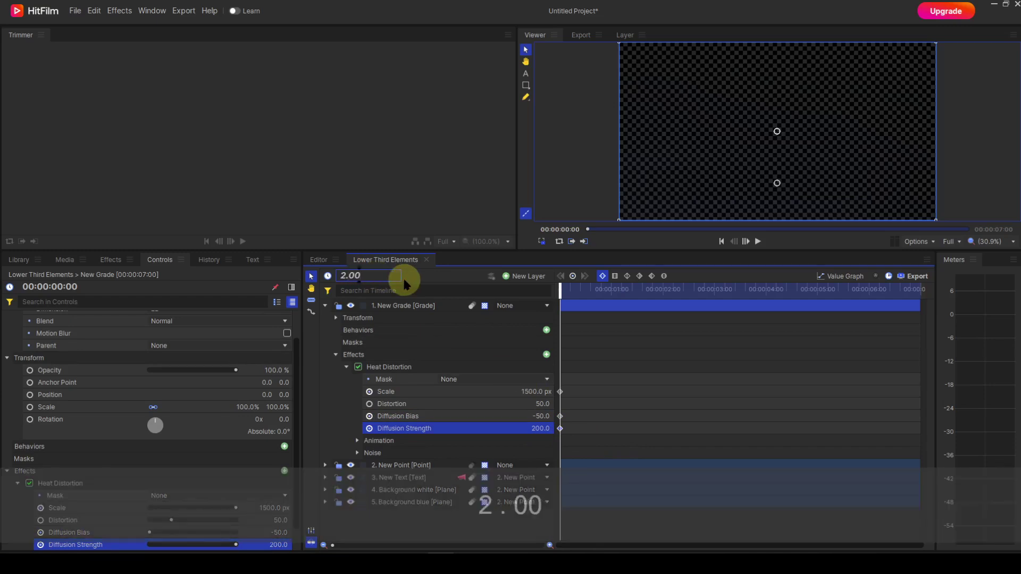
{"action": "key", "text": "Return"}
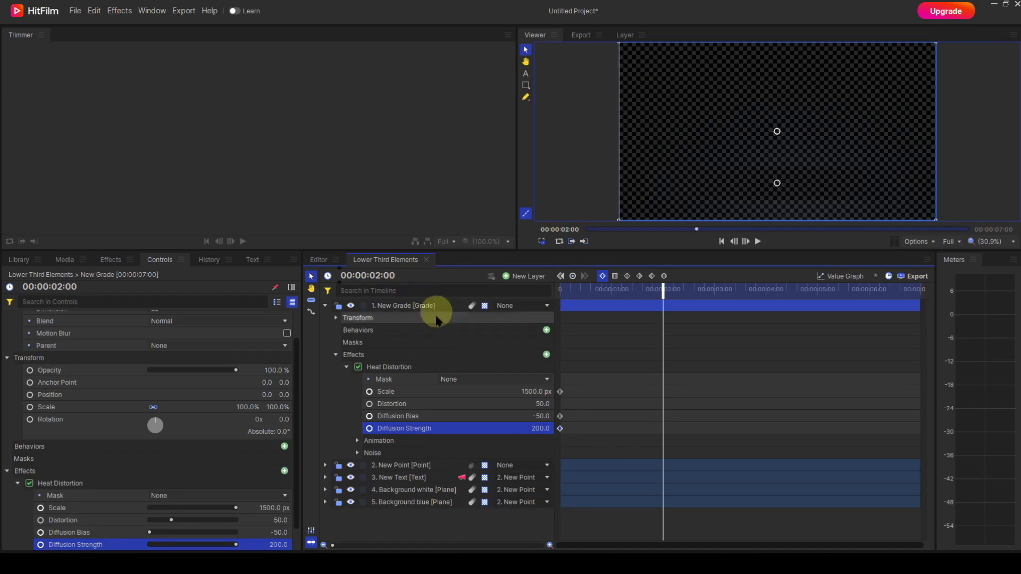
{"action": "left_click", "coordinate": [536, 395]}
{"action": "type", "text": "1"}
{"action": "key", "text": "Return"}
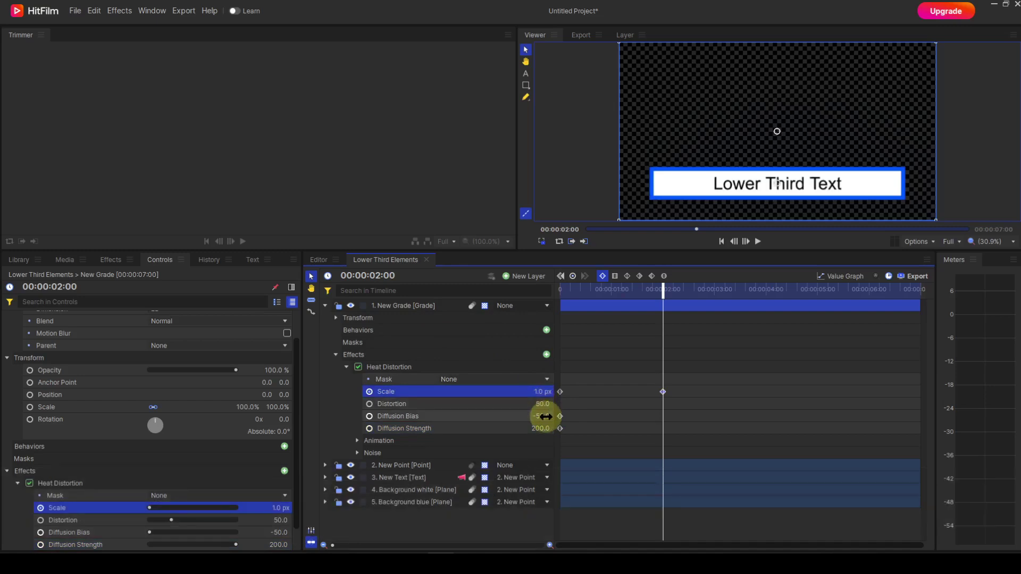
{"action": "left_click", "coordinate": [543, 416]}
{"action": "type", "text": "0"}
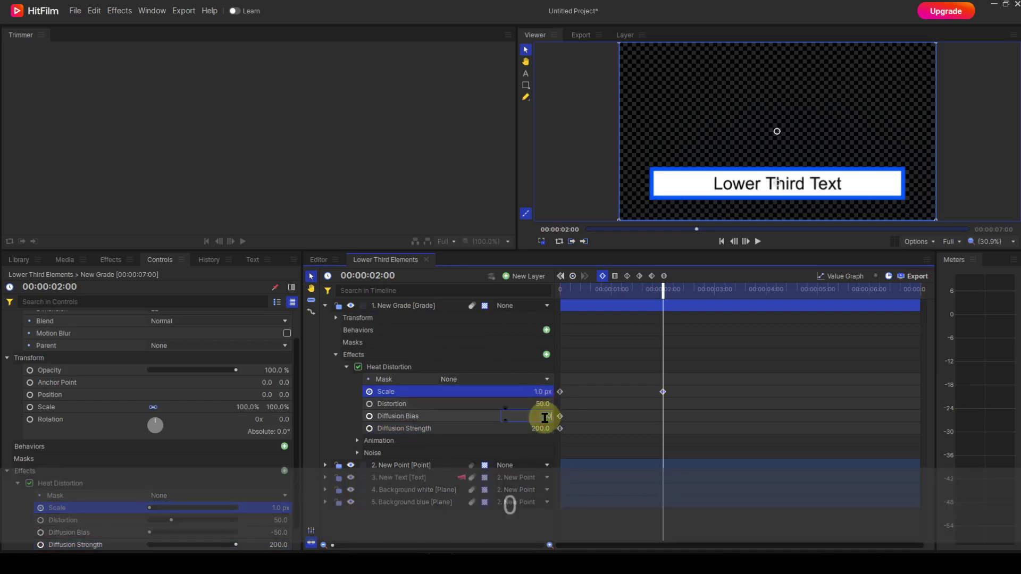
{"action": "key", "text": "Return"}
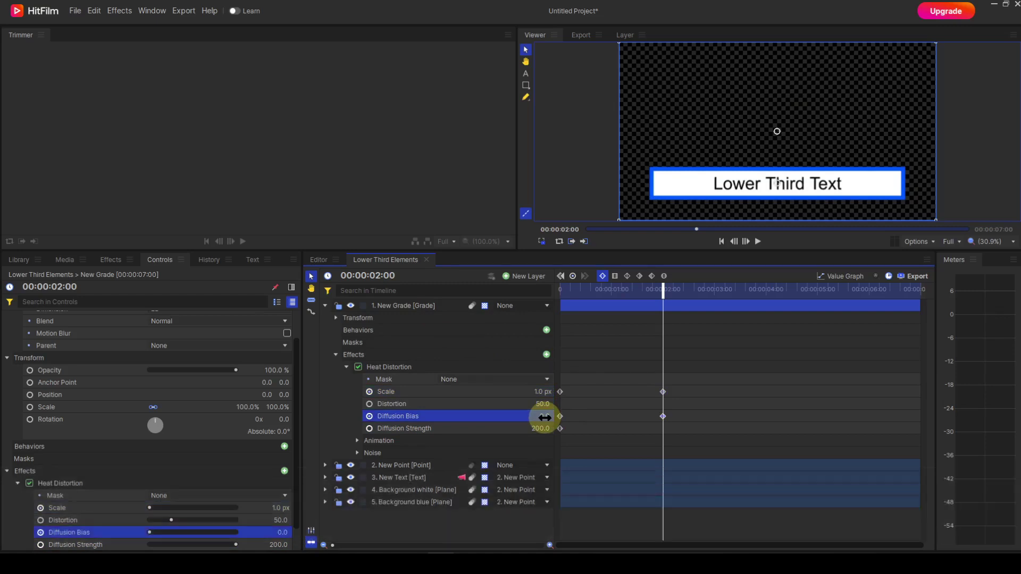
{"action": "left_click", "coordinate": [539, 428]}
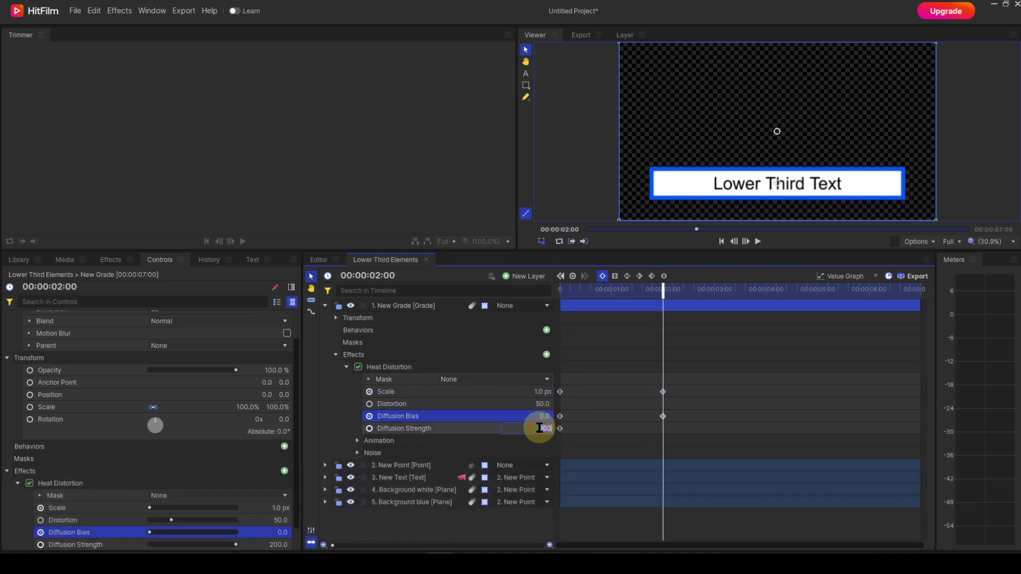
{"action": "type", "text": "0"}
{"action": "key", "text": "Return"}
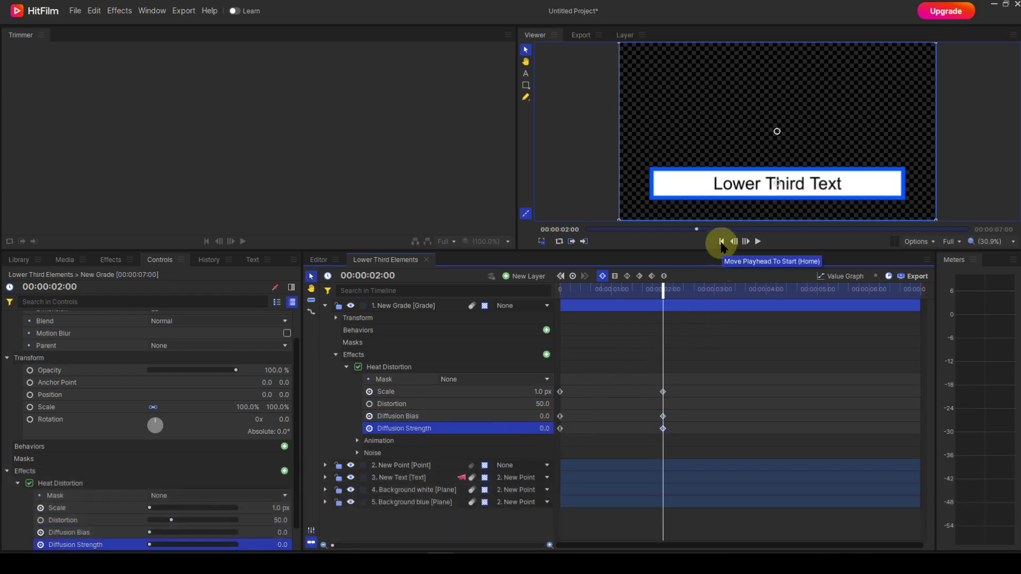
Play the lower-third reveal twice, returning to the start after each playback.
{"action": "left_click", "coordinate": [721, 242]}
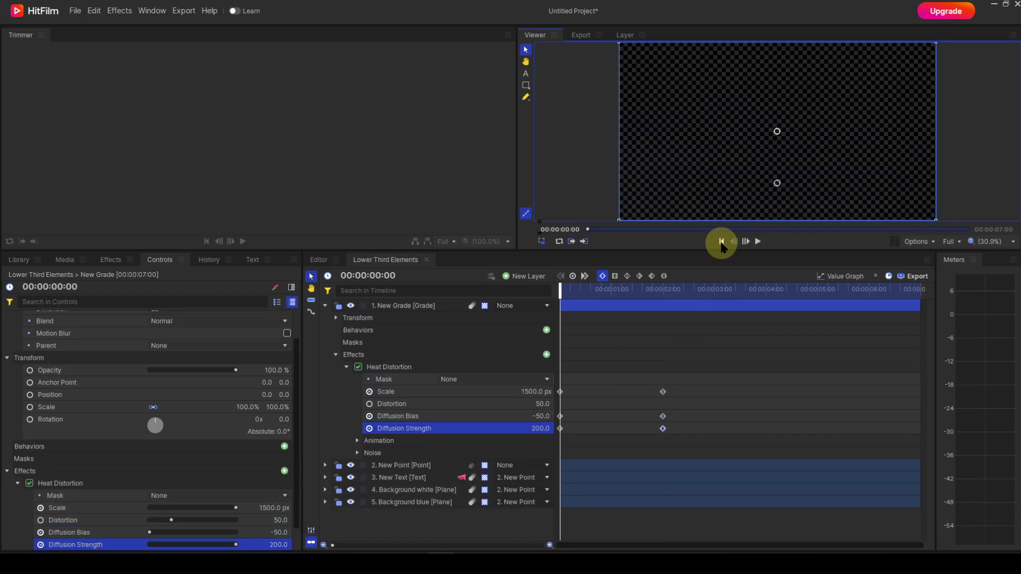
{"action": "left_click", "coordinate": [758, 242]}
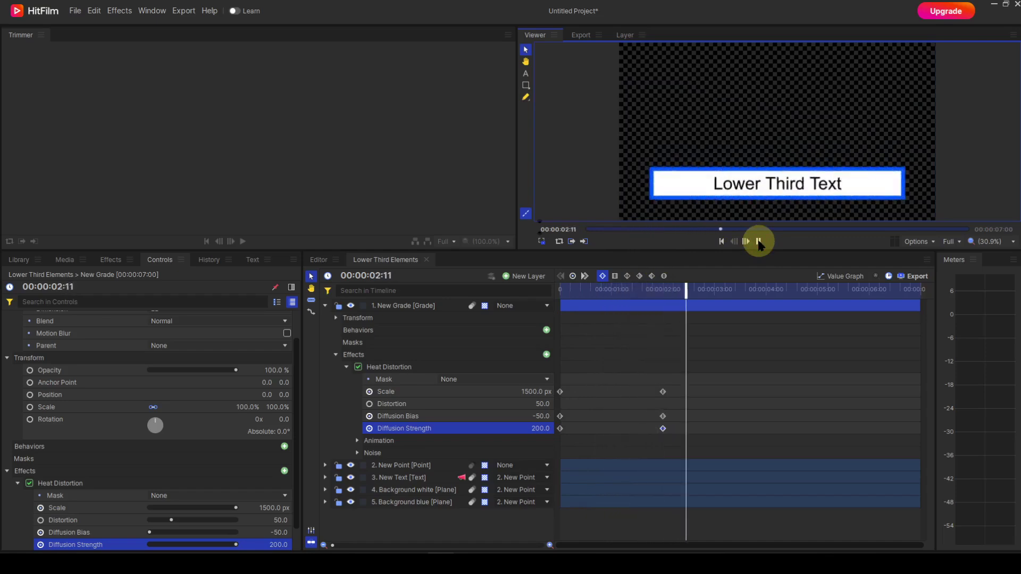
{"action": "left_click", "coordinate": [758, 242]}
{"action": "left_click", "coordinate": [722, 243]}
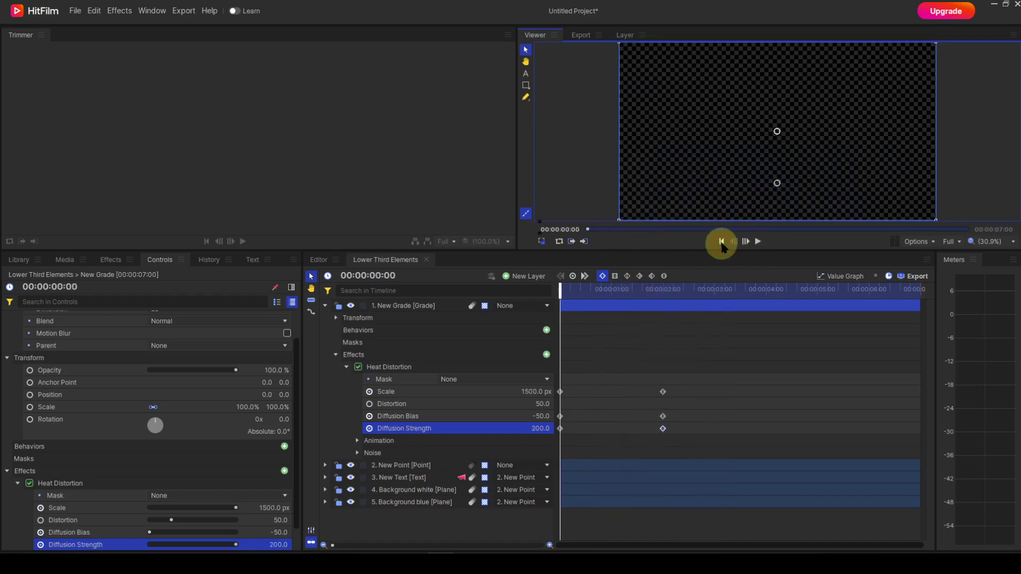
{"action": "left_click", "coordinate": [757, 242]}
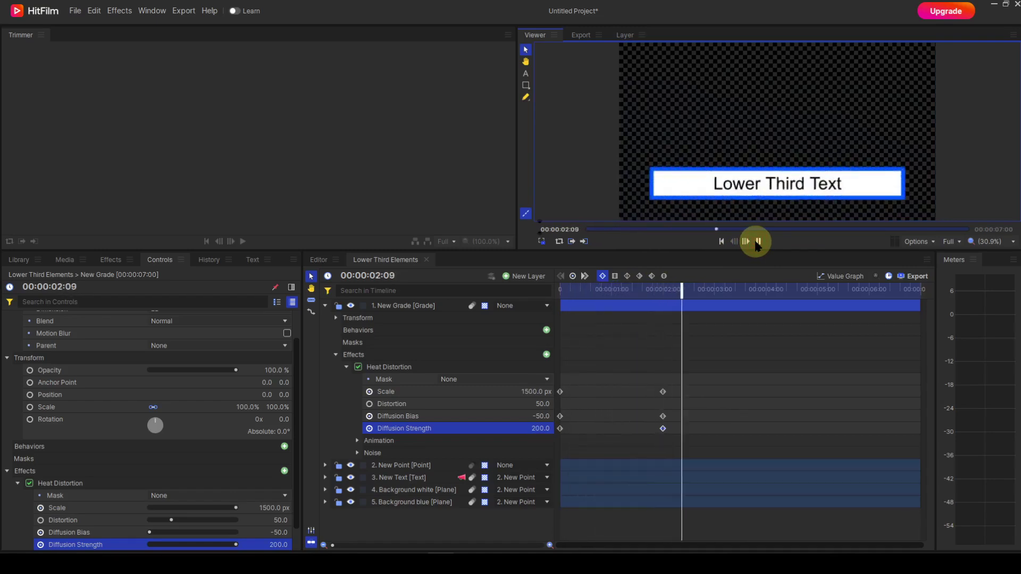
{"action": "left_click", "coordinate": [758, 242]}
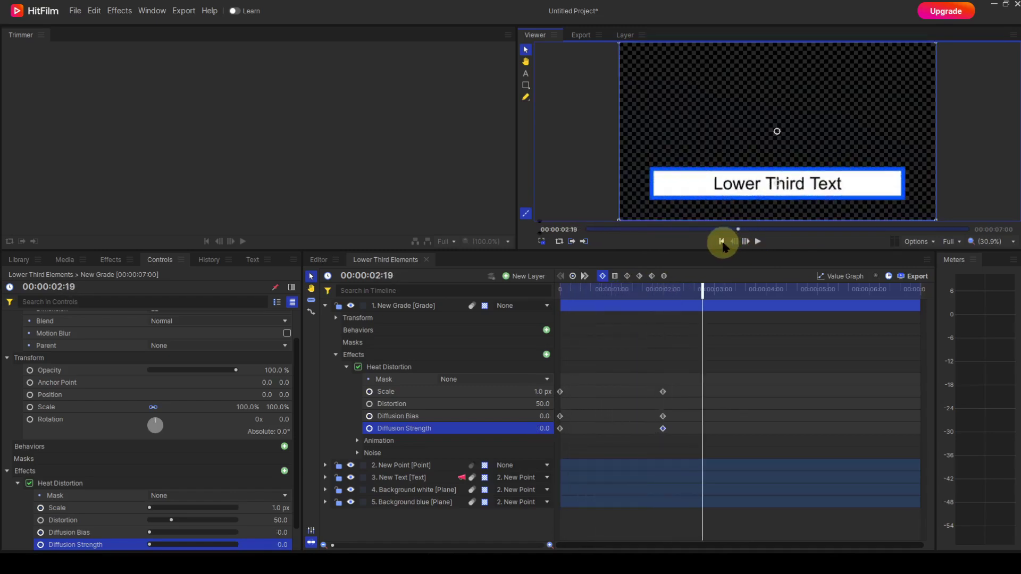
{"action": "left_click", "coordinate": [721, 242]}
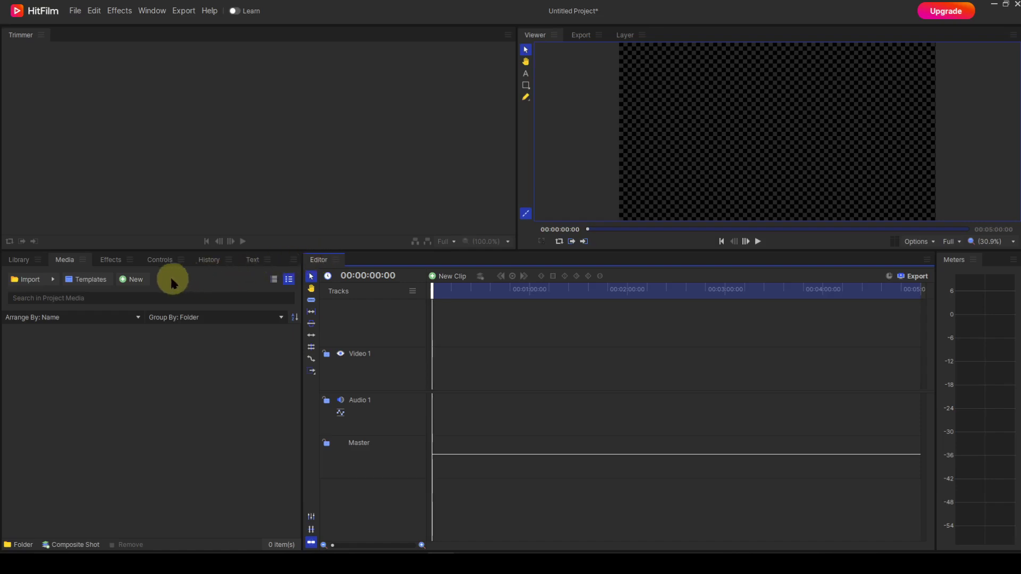
Create a new composite shot with a duration of 00:00:10:00.
{"action": "left_click", "coordinate": [135, 280]}
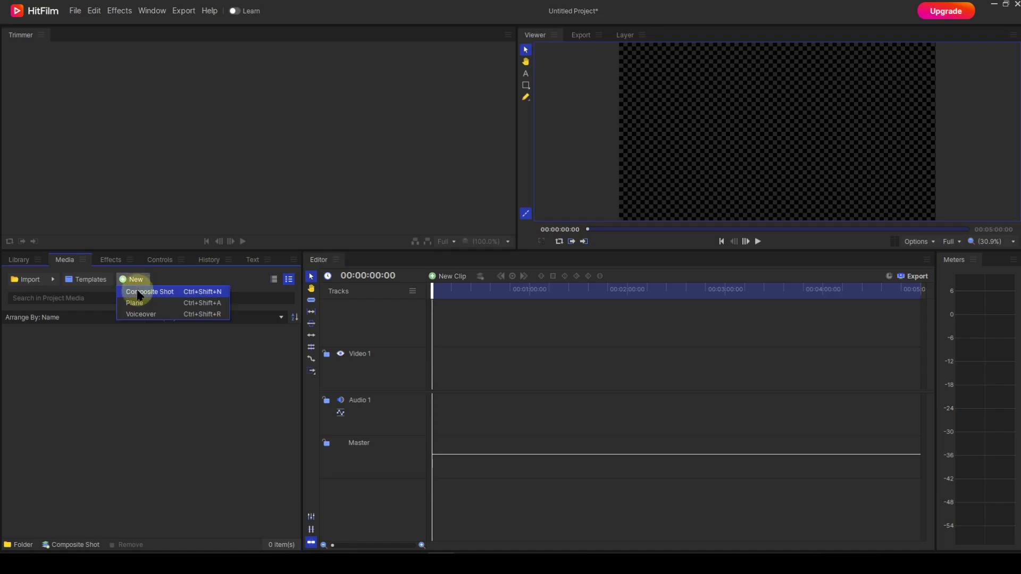
{"action": "left_click", "coordinate": [138, 292]}
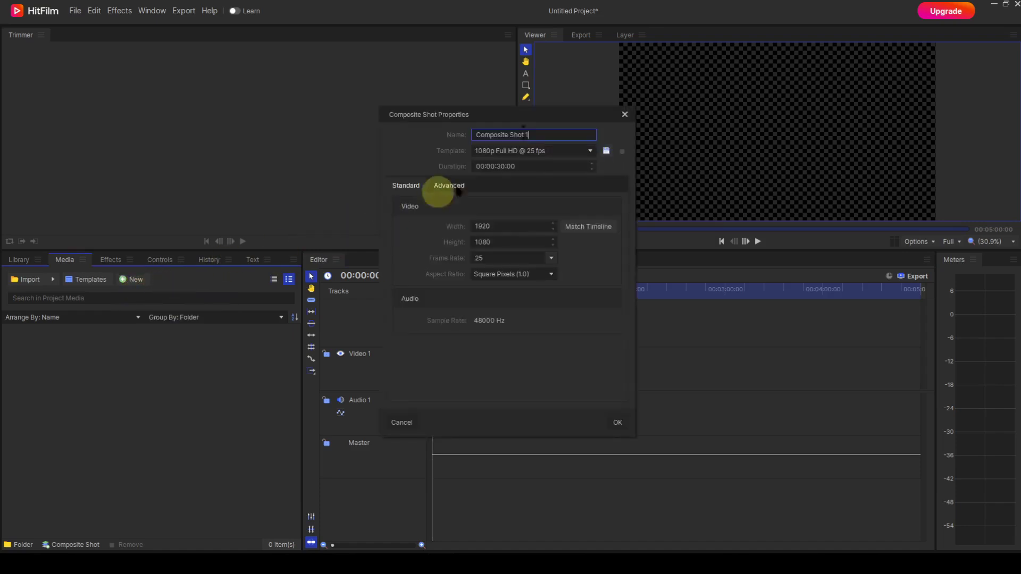
{"action": "left_click", "coordinate": [500, 166]}
{"action": "type", "text": "3"}
{"action": "key", "text": "BackSpace"}
{"action": "type", "text": "1"}
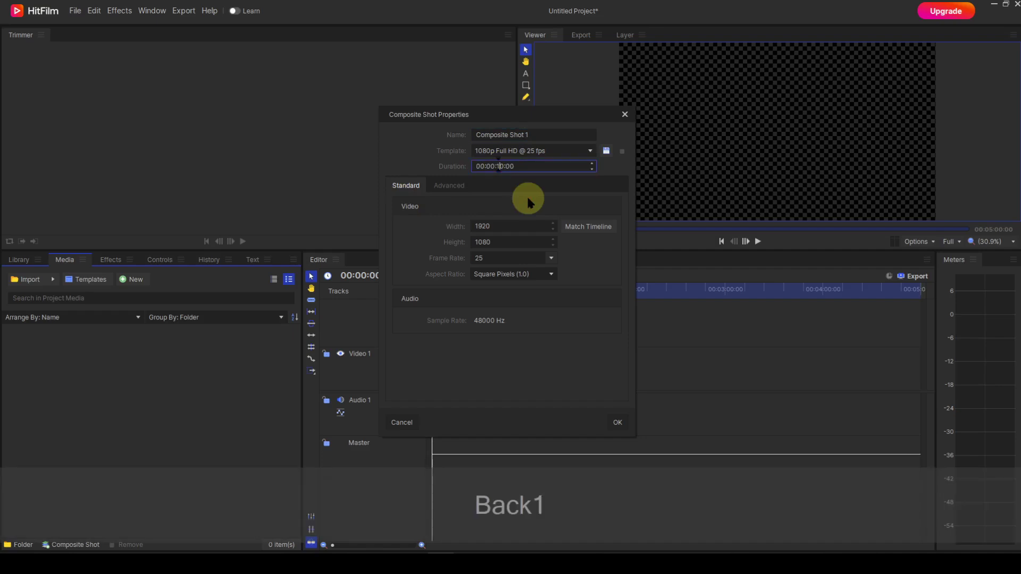
{"action": "key", "text": "Return"}
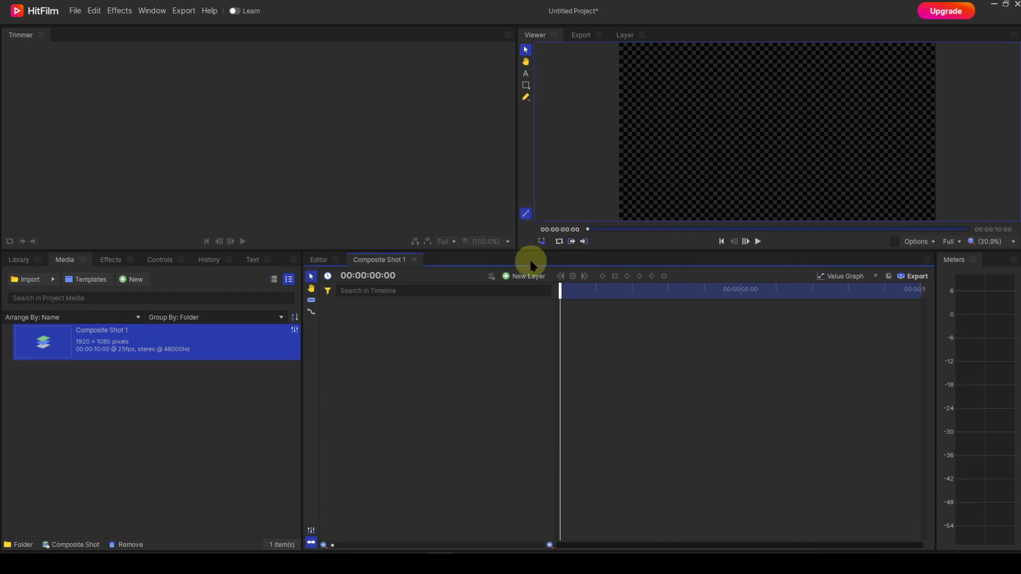
Add a text layer reading 'Round and round in circles'.
{"action": "left_click", "coordinate": [528, 277]}
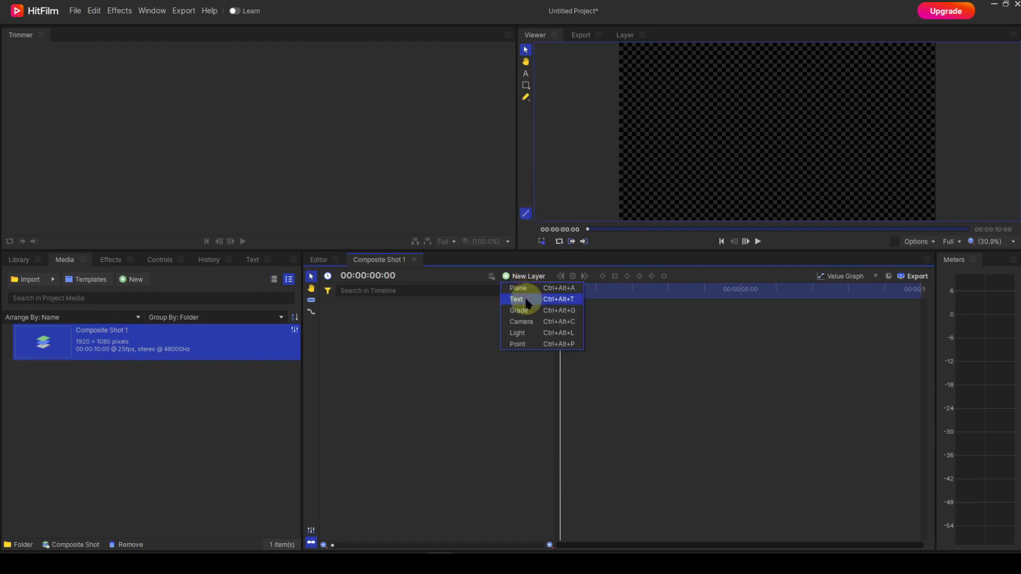
{"action": "left_click", "coordinate": [526, 299]}
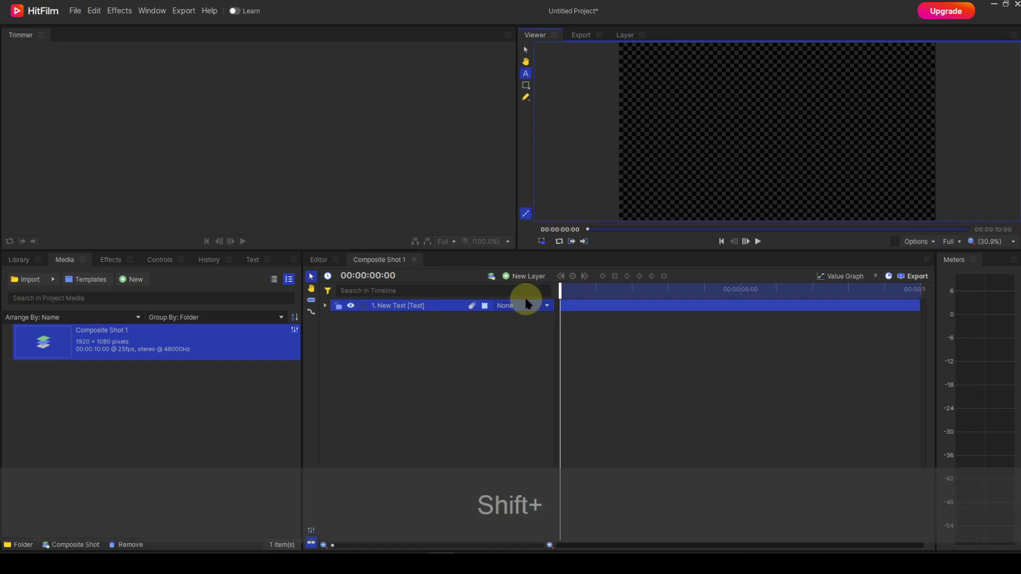
{"action": "type", "text": "Roun"}
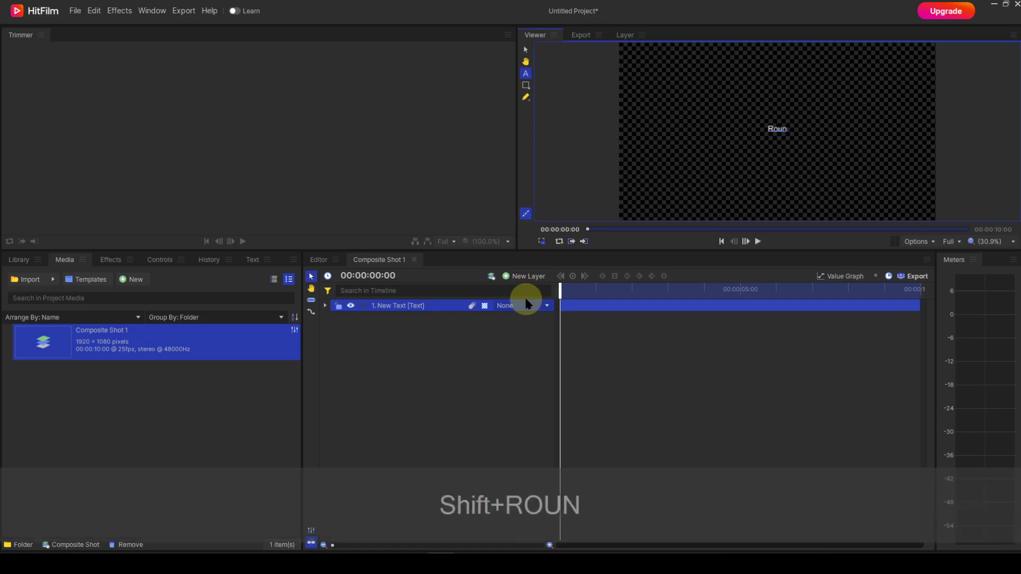
{"action": "type", "text": "d and r"}
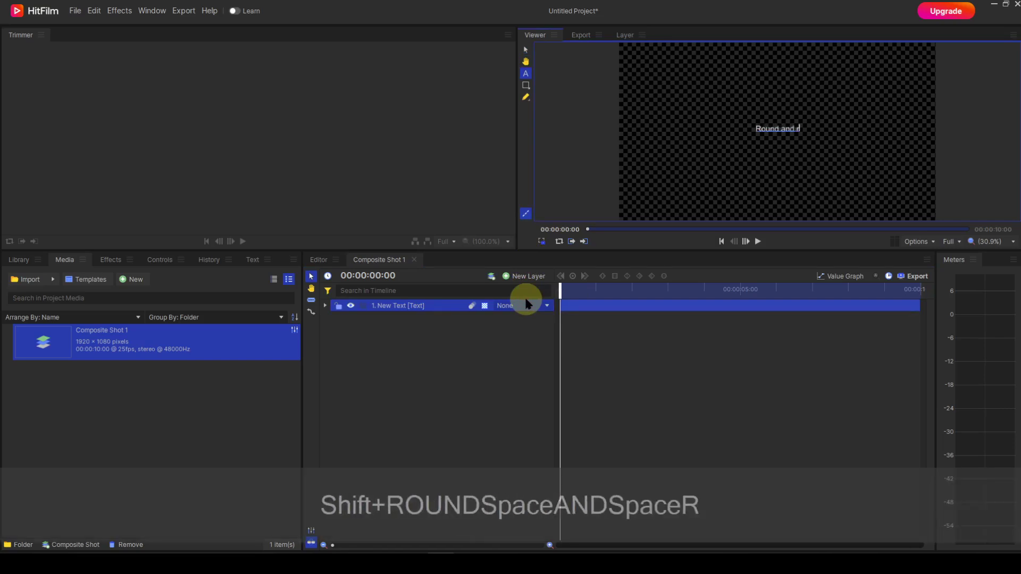
{"action": "type", "text": "ound i"}
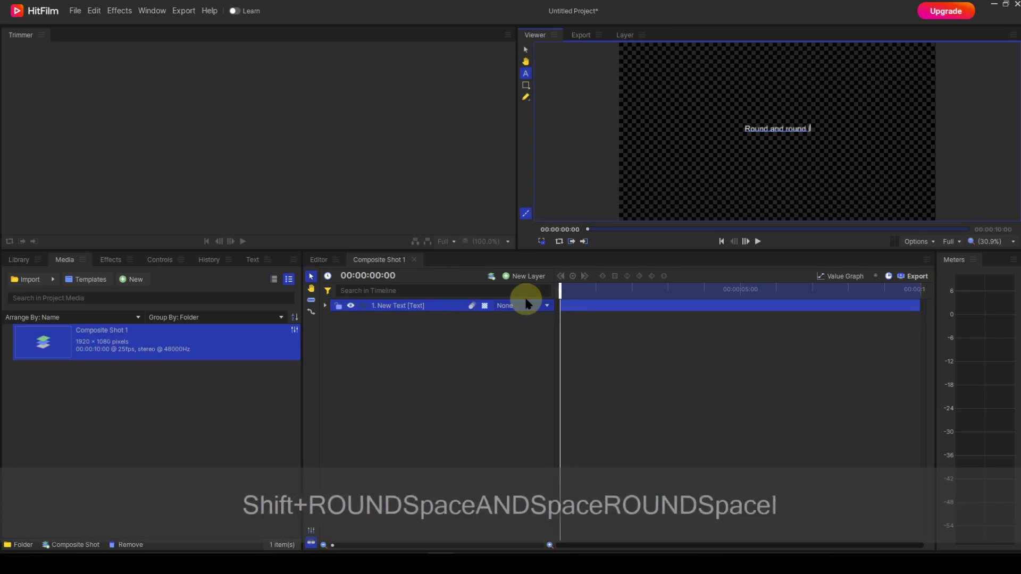
{"action": "type", "text": "n circle"}
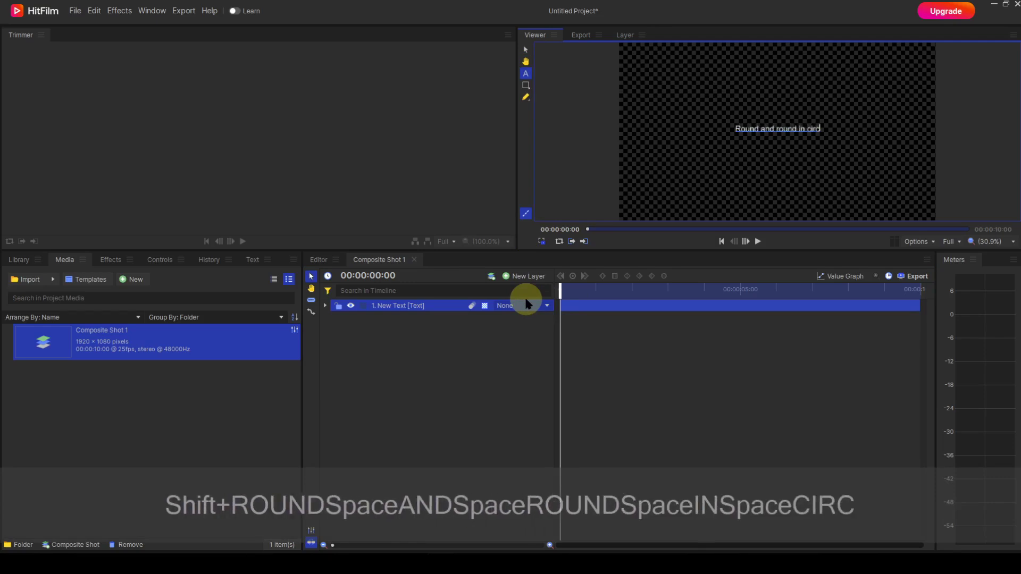
{"action": "type", "text": "s"}
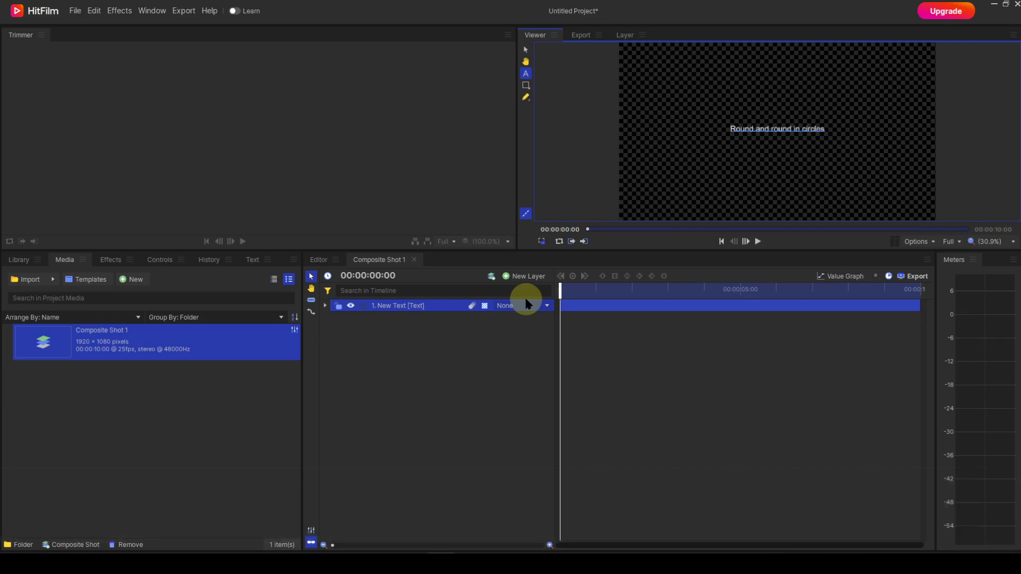
{"action": "left_click", "coordinate": [525, 51]}
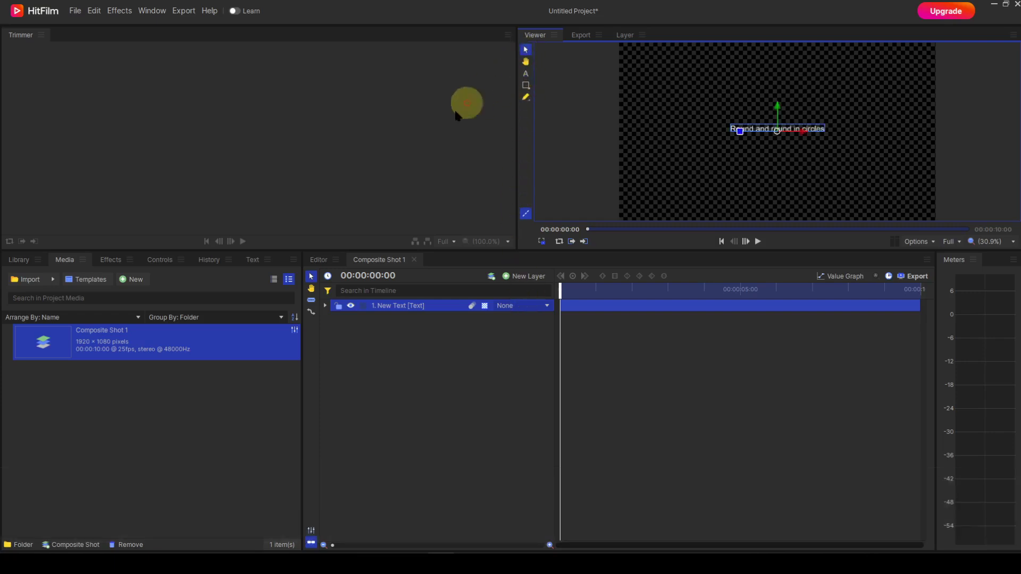
Set the text's font size to 155.
{"action": "left_click", "coordinate": [253, 261]}
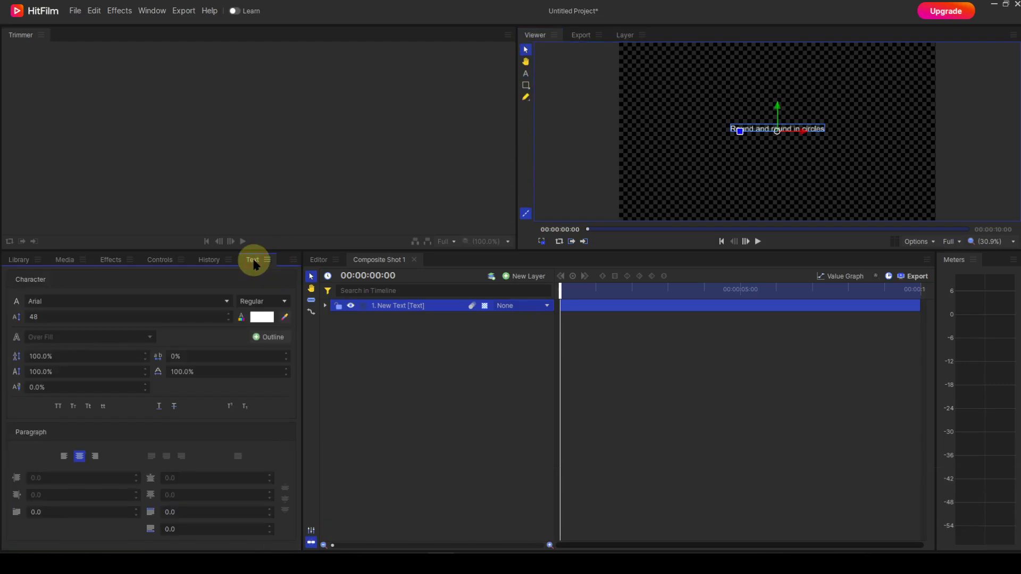
{"action": "left_click", "coordinate": [44, 318]}
{"action": "type", "text": "155"}
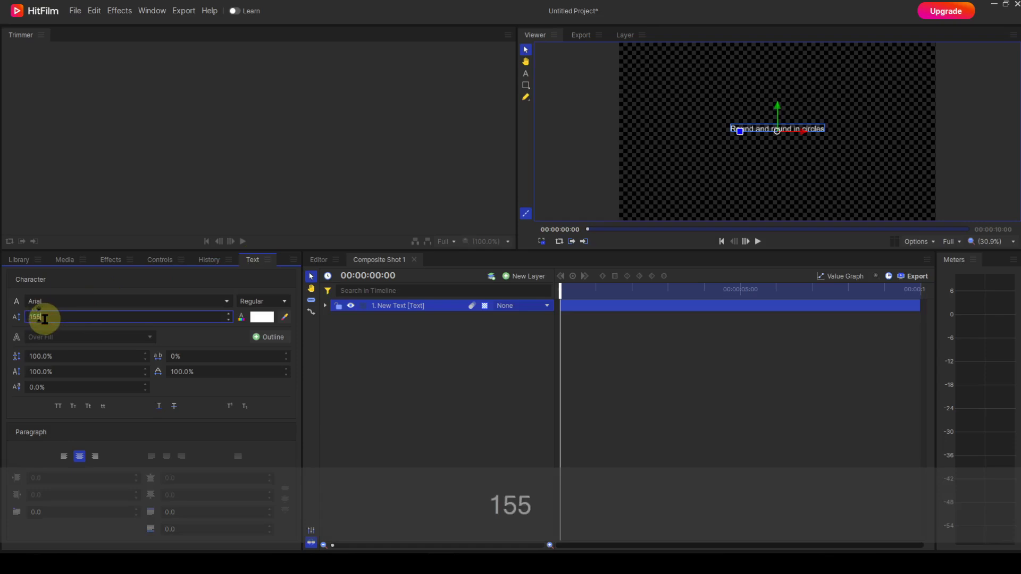
{"action": "key", "text": "Return"}
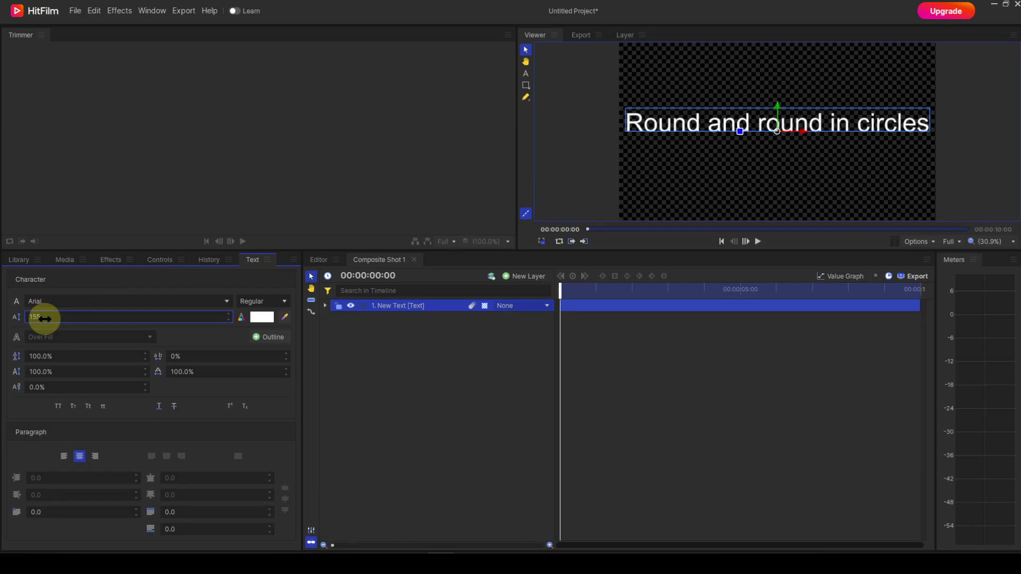
Apply the Polar Warp effect to the text layer.
{"action": "left_click", "coordinate": [325, 306]}
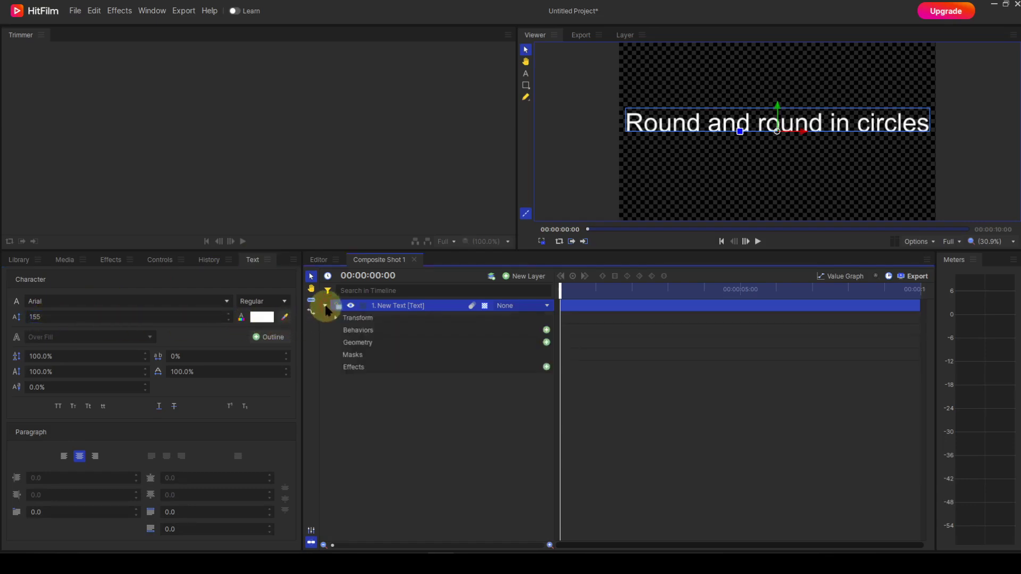
{"action": "left_click", "coordinate": [544, 368]}
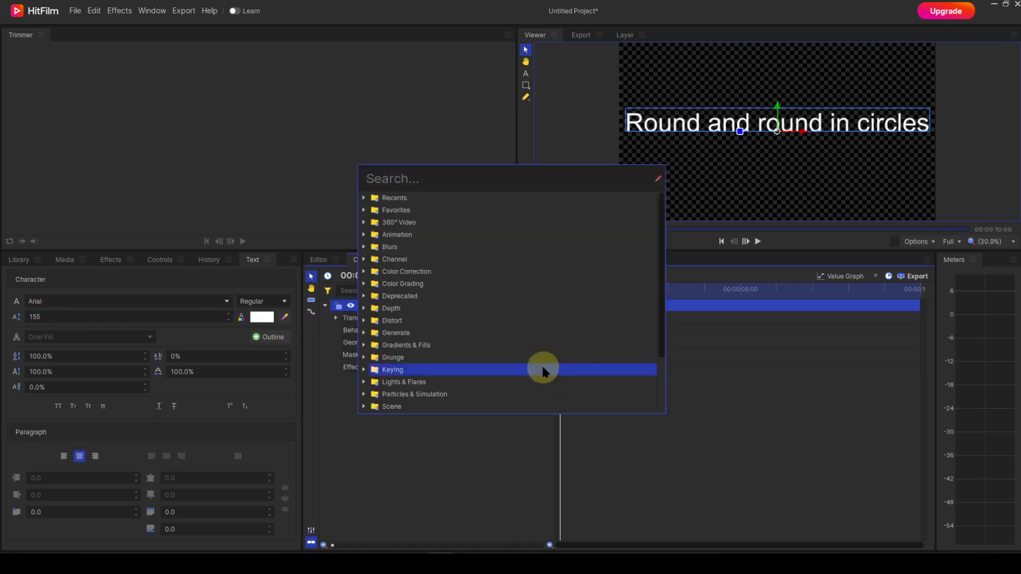
{"action": "type", "text": "Pola"}
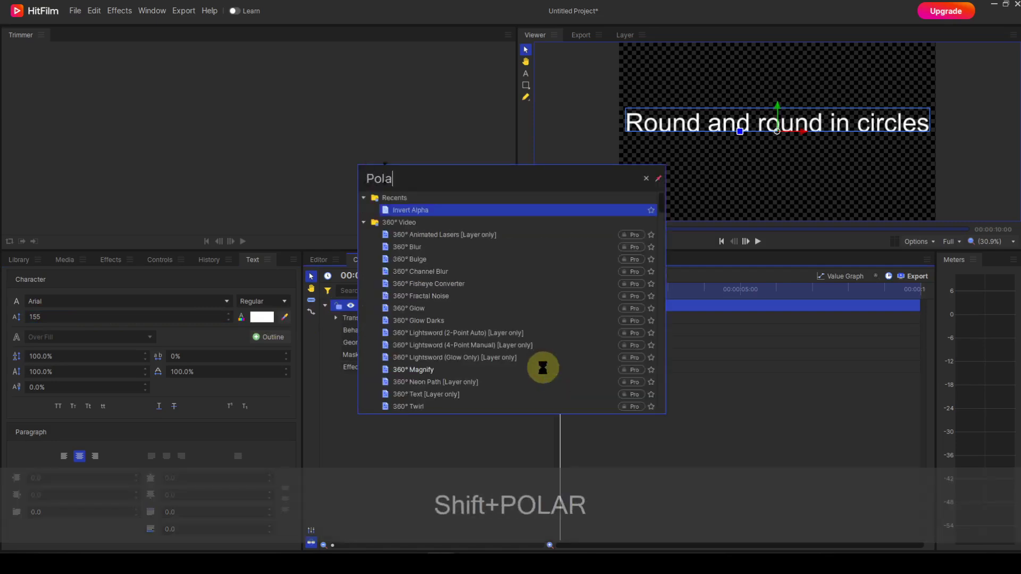
{"action": "type", "text": "r"}
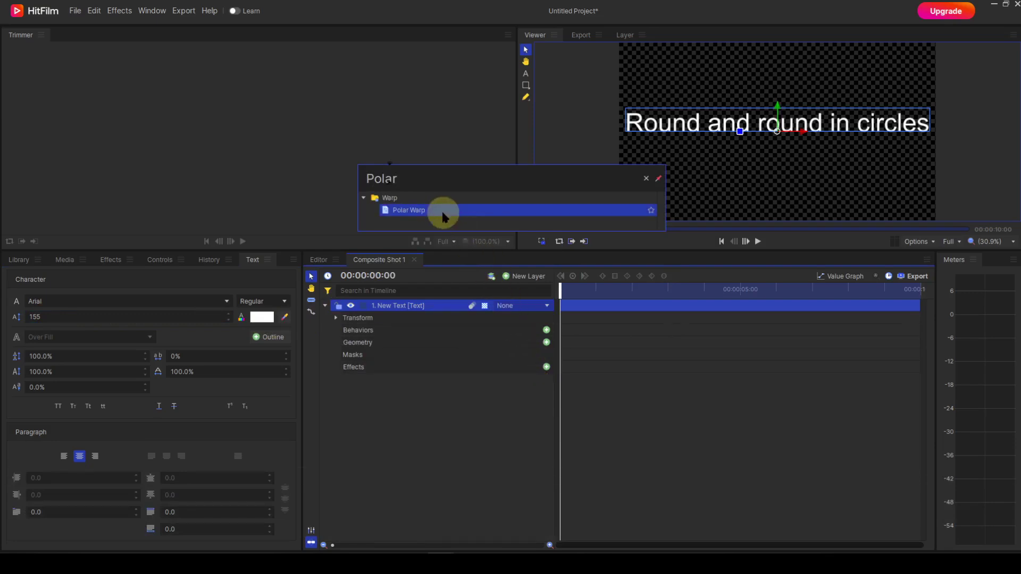
{"action": "left_click", "coordinate": [429, 211]}
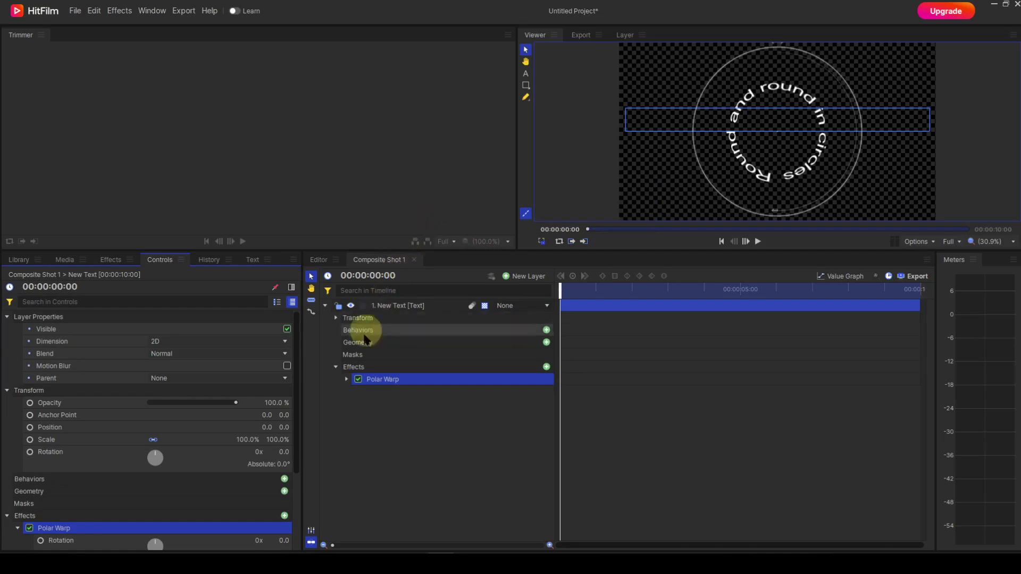
Set the Polar Warp End Radius to 750.
{"action": "left_click", "coordinate": [347, 379]}
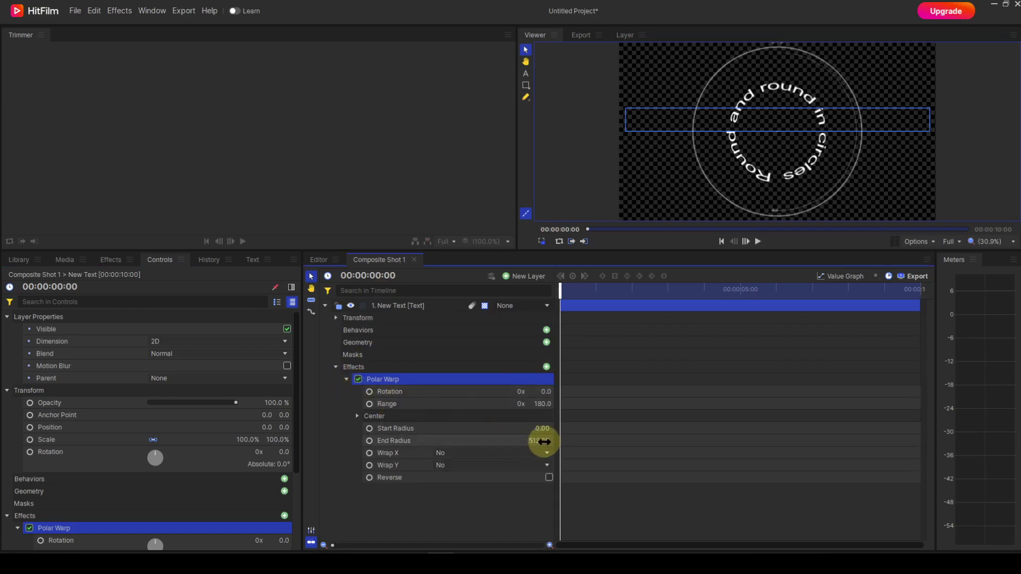
{"action": "left_click", "coordinate": [544, 442]}
{"action": "type", "text": "750"}
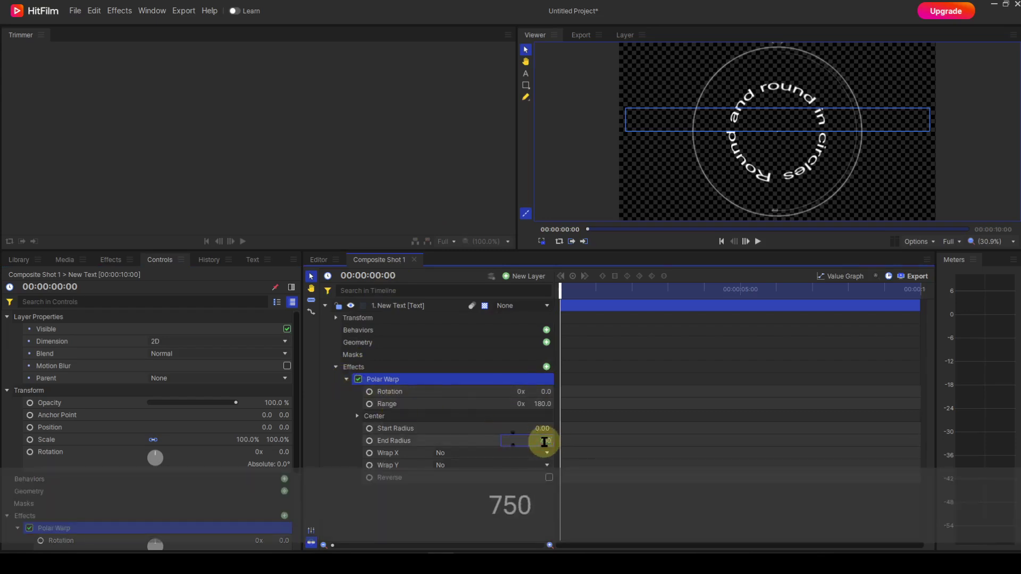
{"action": "key", "text": "Return"}
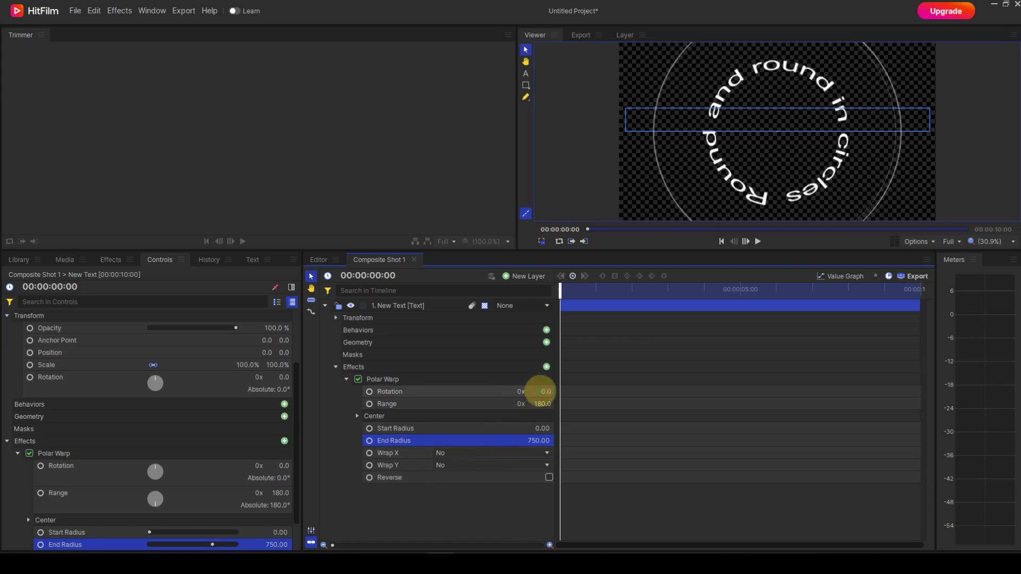
Keyframe Polar Warp Rotation from 0x 161° at the start to 1x 161° at 00:00:09:24.
{"action": "left_click_drag", "start_coordinate": [541, 391], "coordinate": [541, 391]}
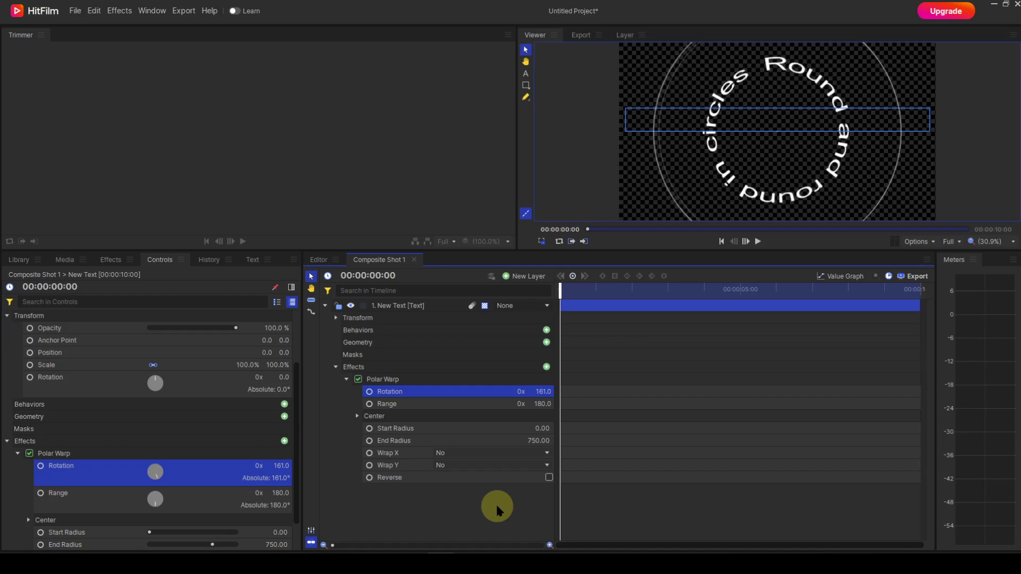
{"action": "left_click", "coordinate": [369, 392]}
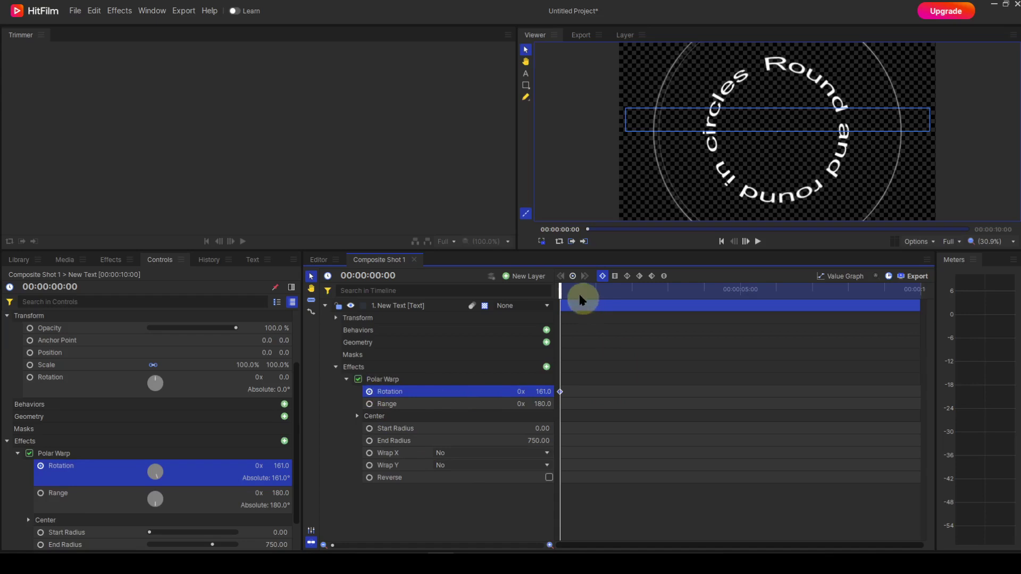
{"action": "left_click_drag", "start_coordinate": [565, 296], "coordinate": [952, 338]}
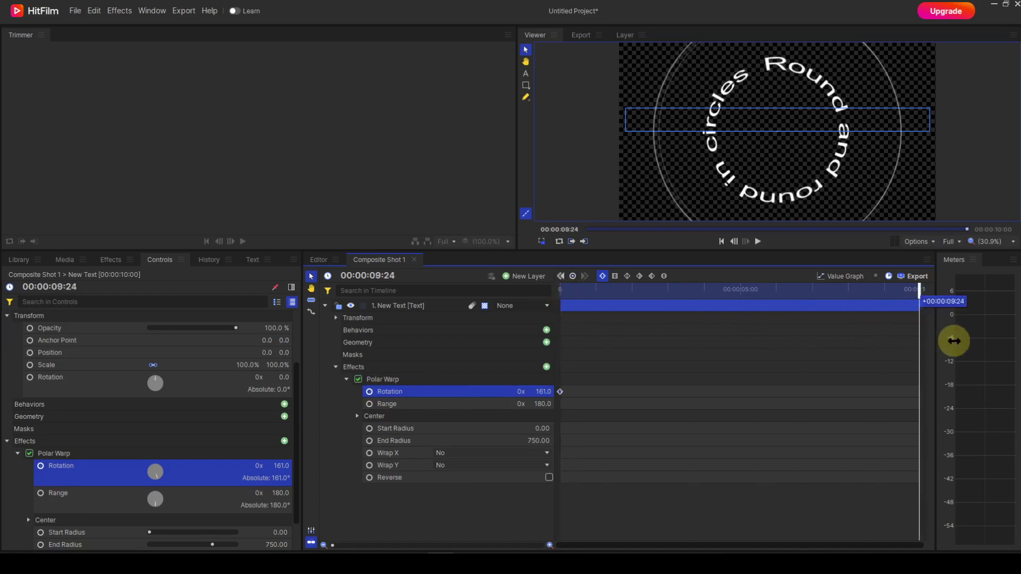
{"action": "left_click", "coordinate": [518, 393]}
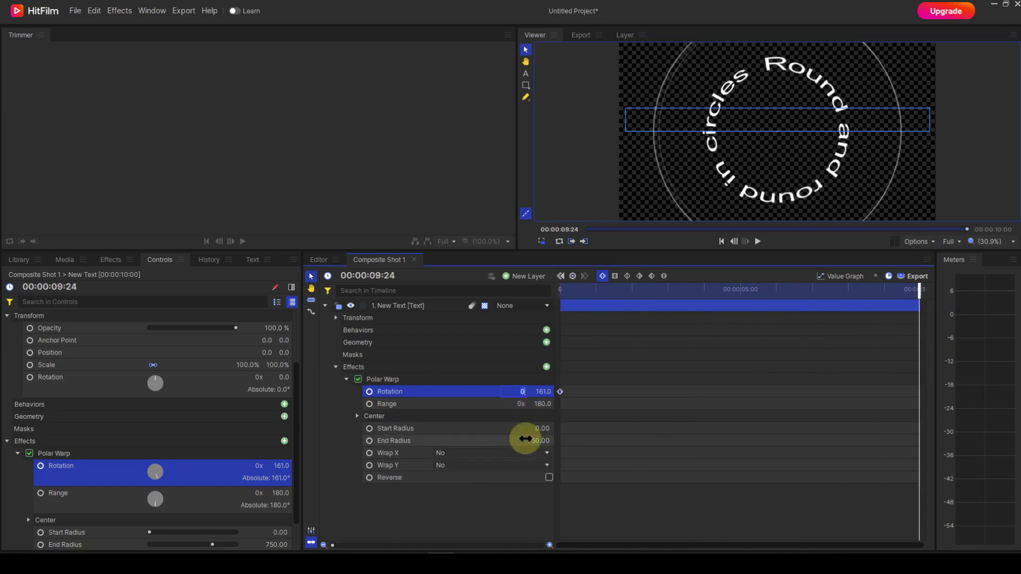
{"action": "type", "text": "1"}
{"action": "key", "text": "Return"}
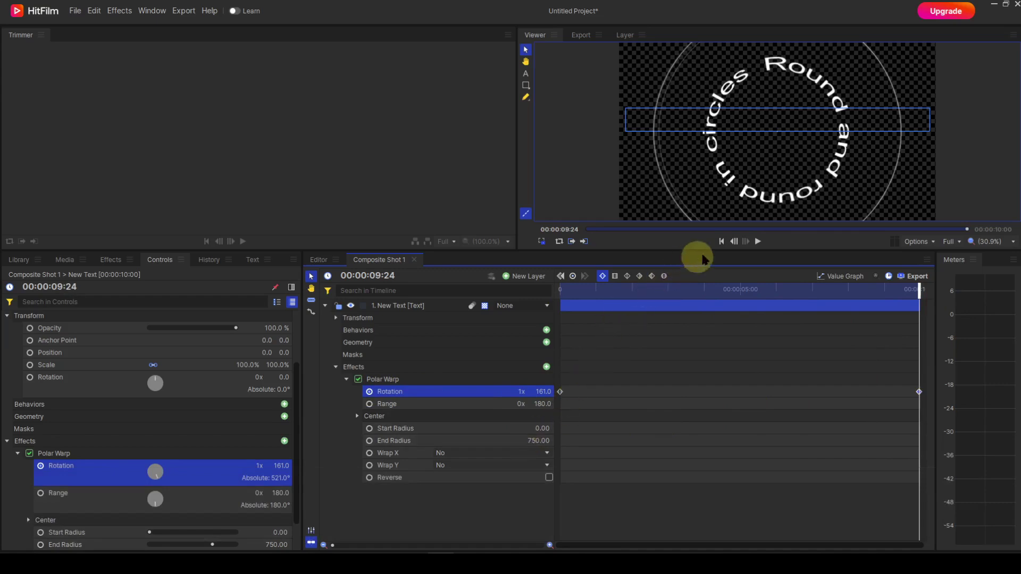
{"action": "left_click", "coordinate": [720, 242]}
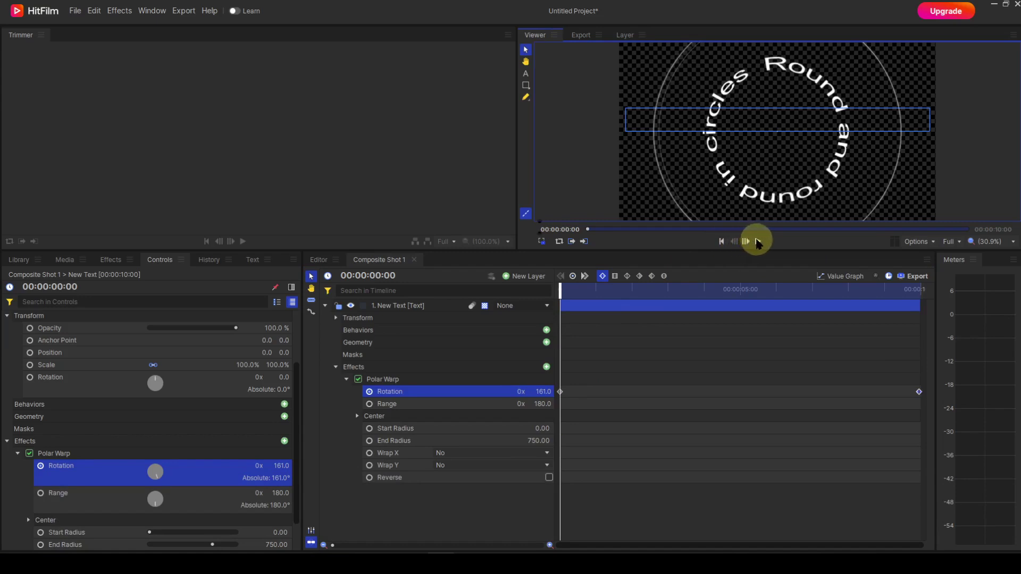
{"action": "left_click", "coordinate": [758, 241]}
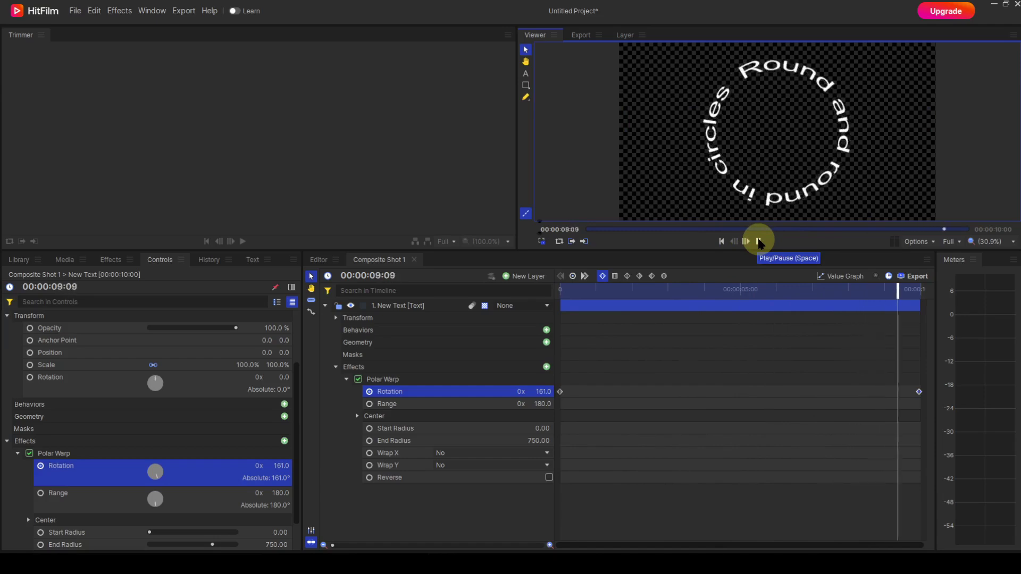
{"action": "left_click", "coordinate": [759, 242]}
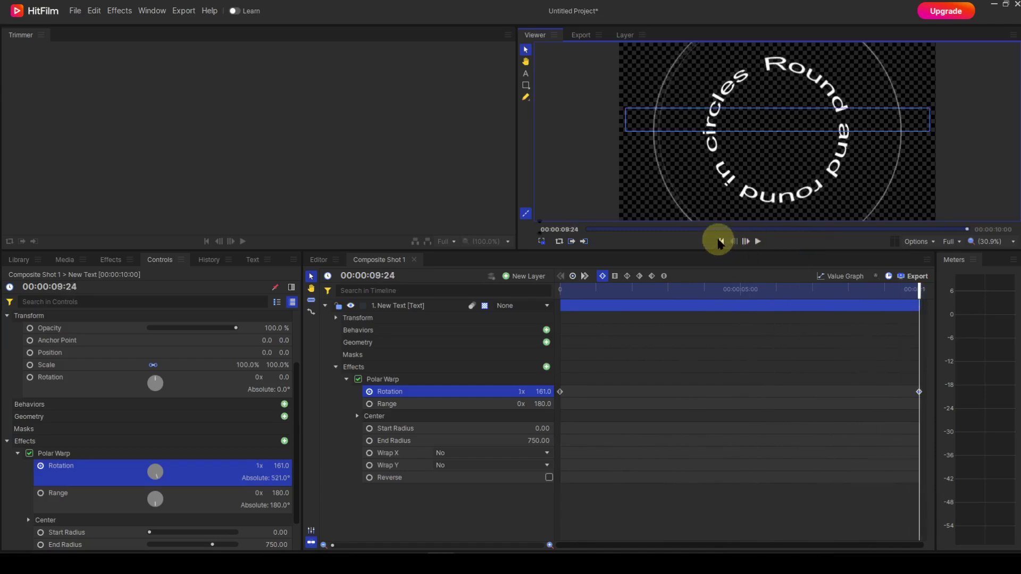
{"action": "left_click", "coordinate": [719, 242]}
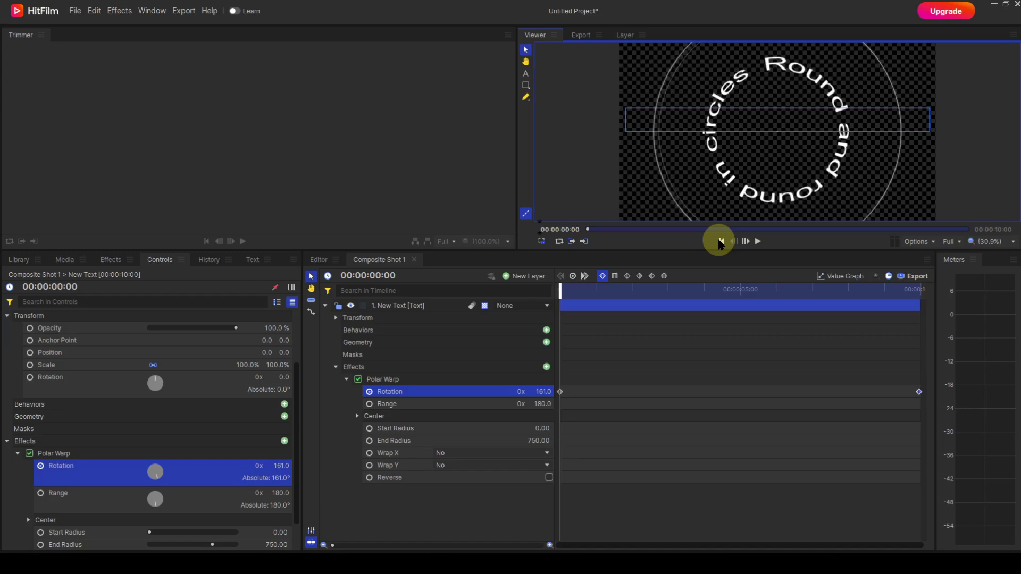
Negate the ending Rotation keyframe value to -199 so the ring spins one full turn.
{"action": "left_click", "coordinate": [585, 277]}
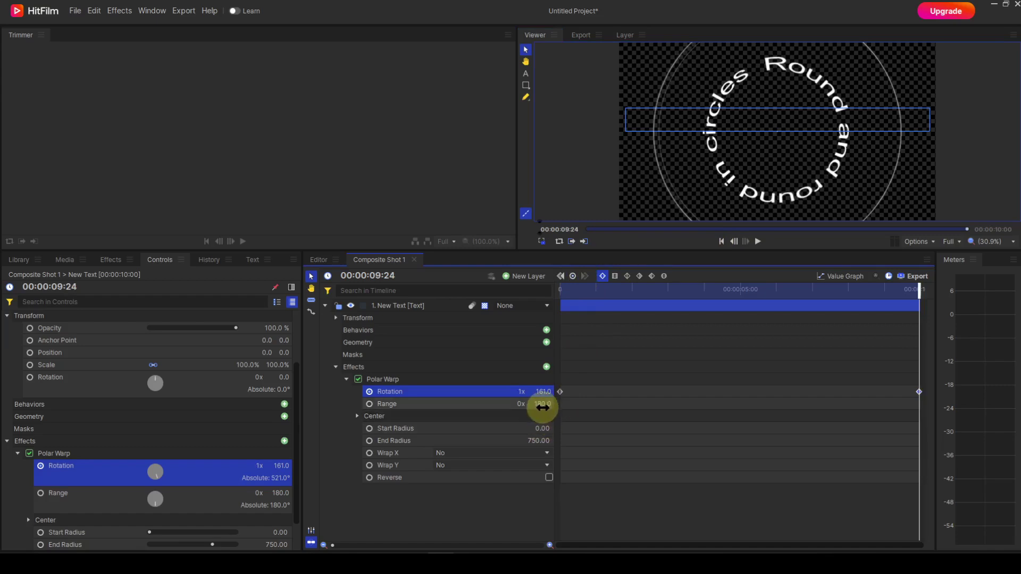
{"action": "left_click", "coordinate": [540, 392]}
{"action": "key", "text": "Left"}
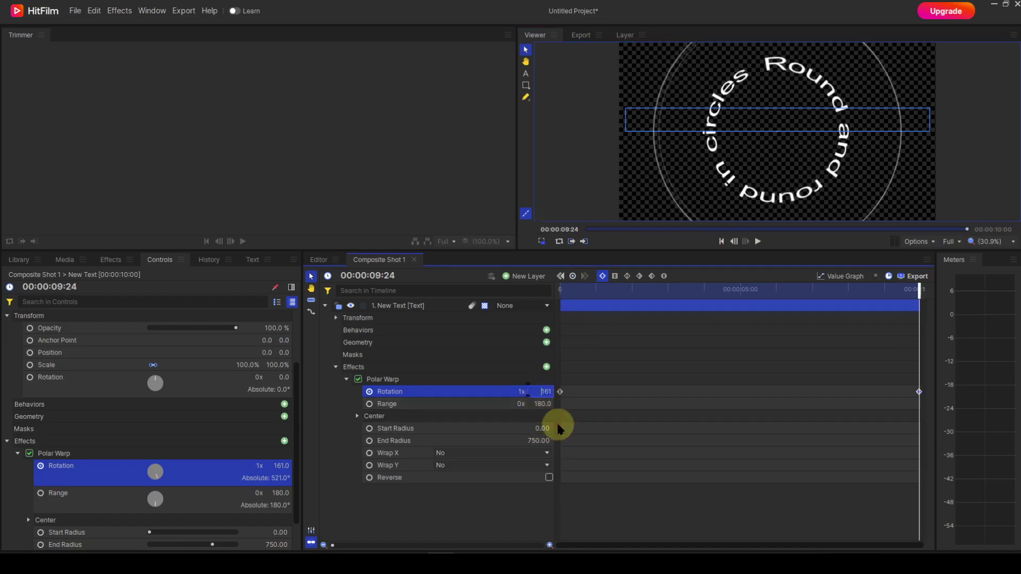
{"action": "type", "text": "-"}
{"action": "key", "text": "Return"}
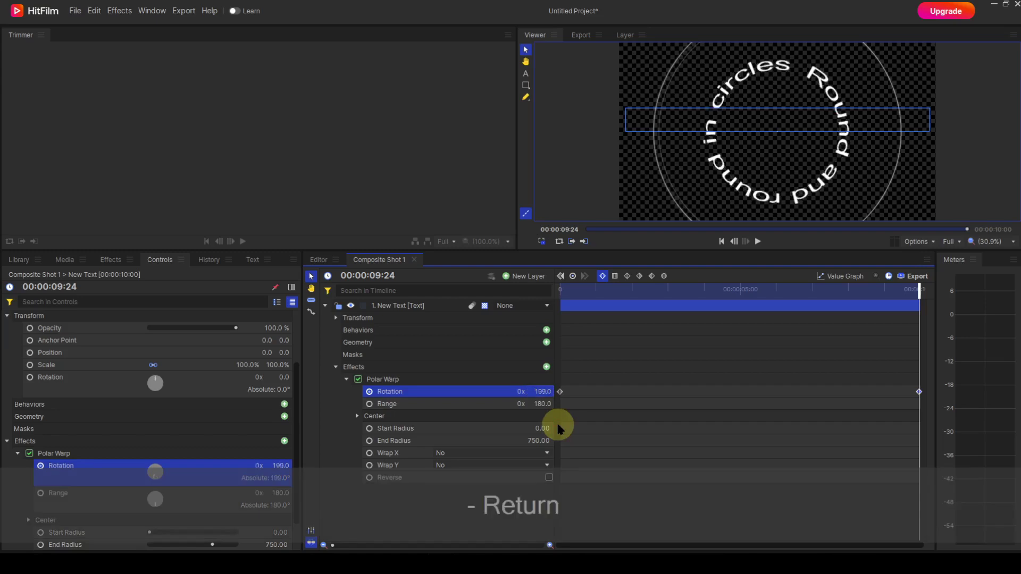
{"action": "left_click", "coordinate": [543, 392]}
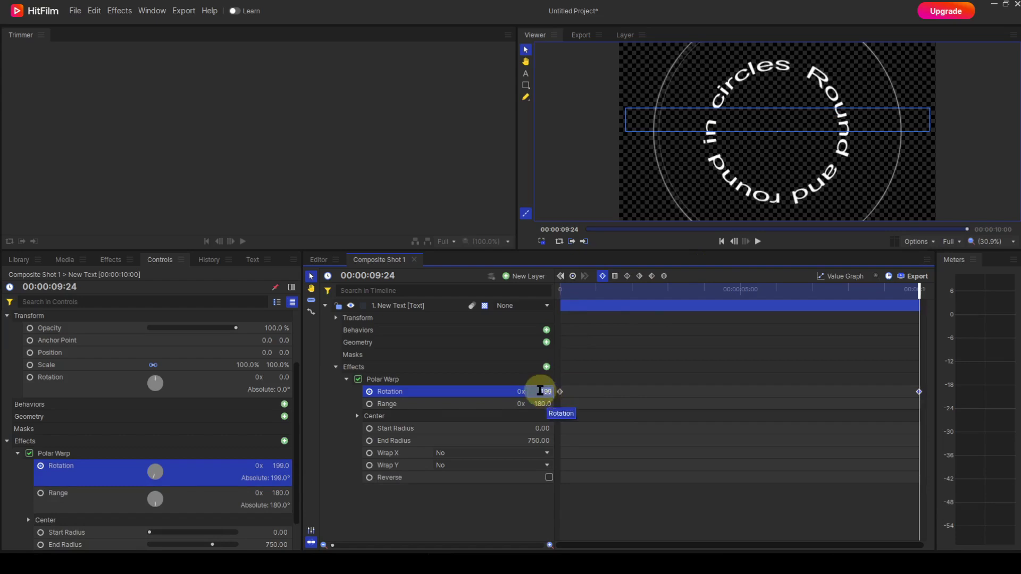
{"action": "left_click", "coordinate": [540, 391]}
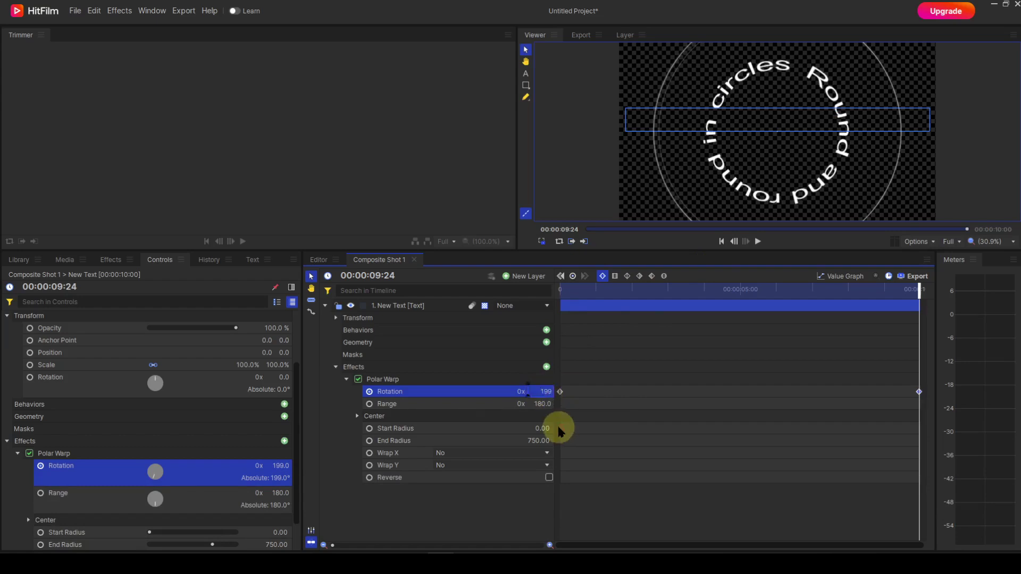
{"action": "type", "text": "-"}
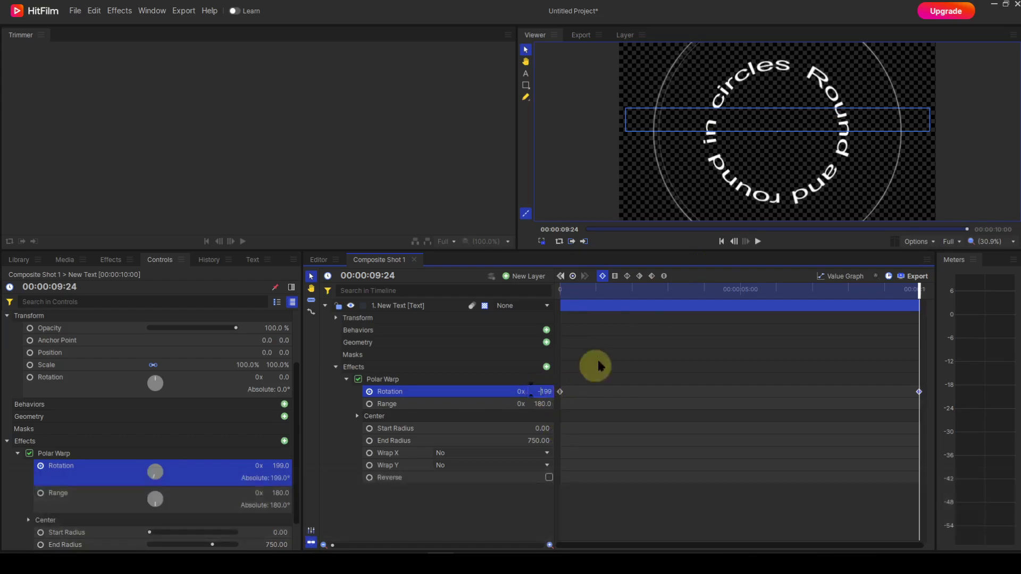
Return to the first keyframe, preview the spinning text ring, then rewind to the start.
{"action": "left_click", "coordinate": [563, 277]}
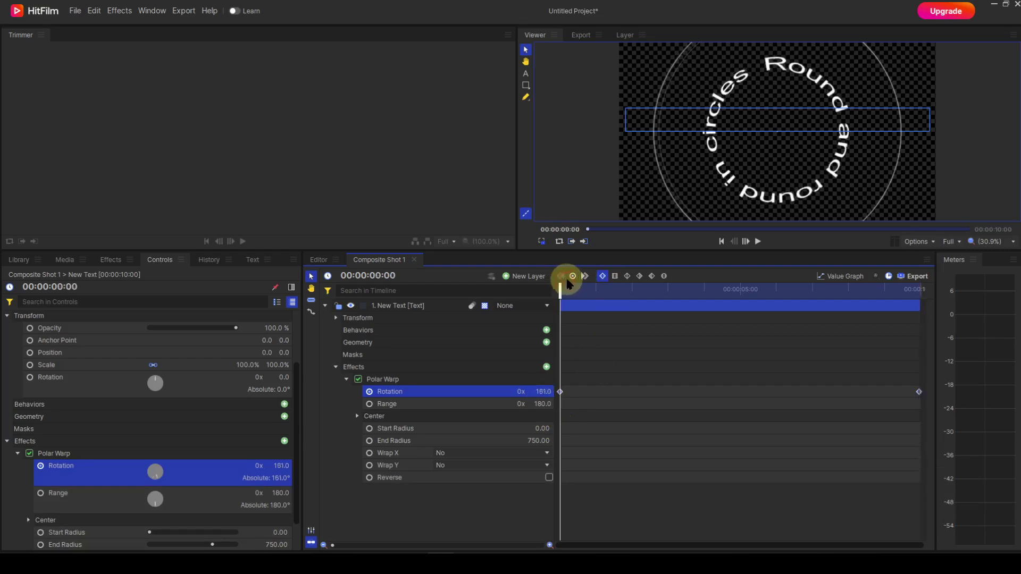
{"action": "left_click", "coordinate": [758, 241]}
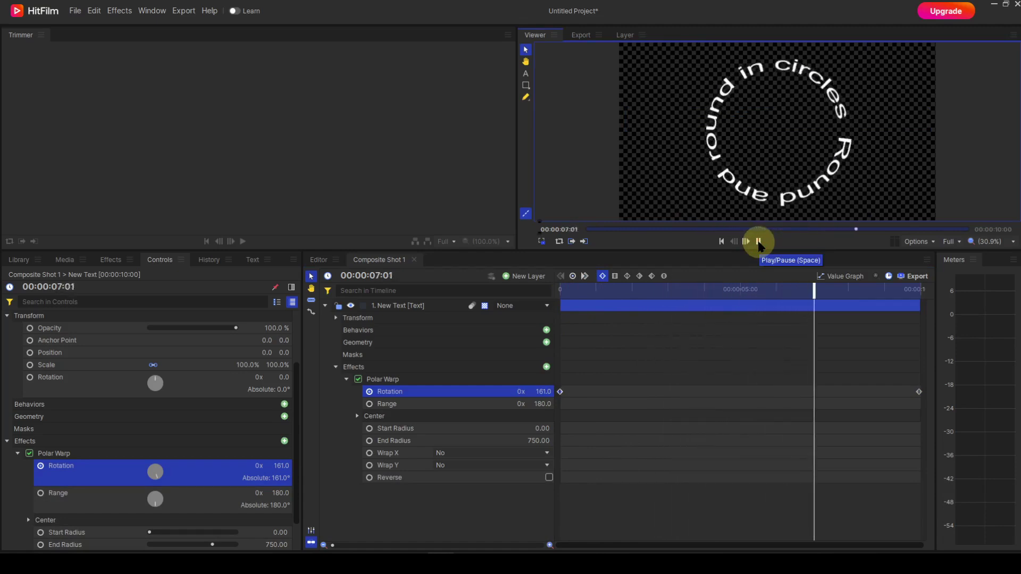
{"action": "left_click", "coordinate": [758, 241]}
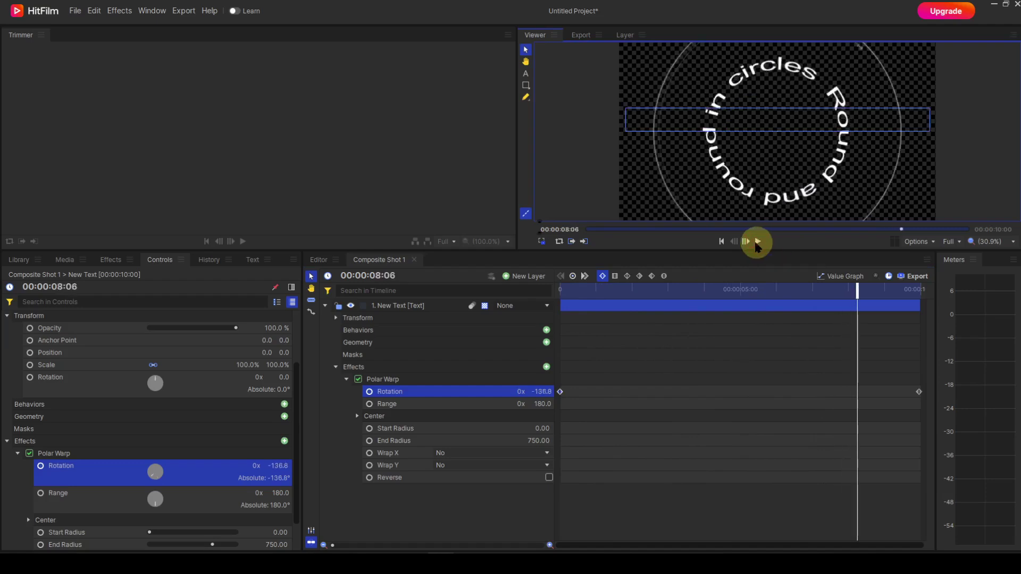
{"action": "left_click", "coordinate": [722, 242]}
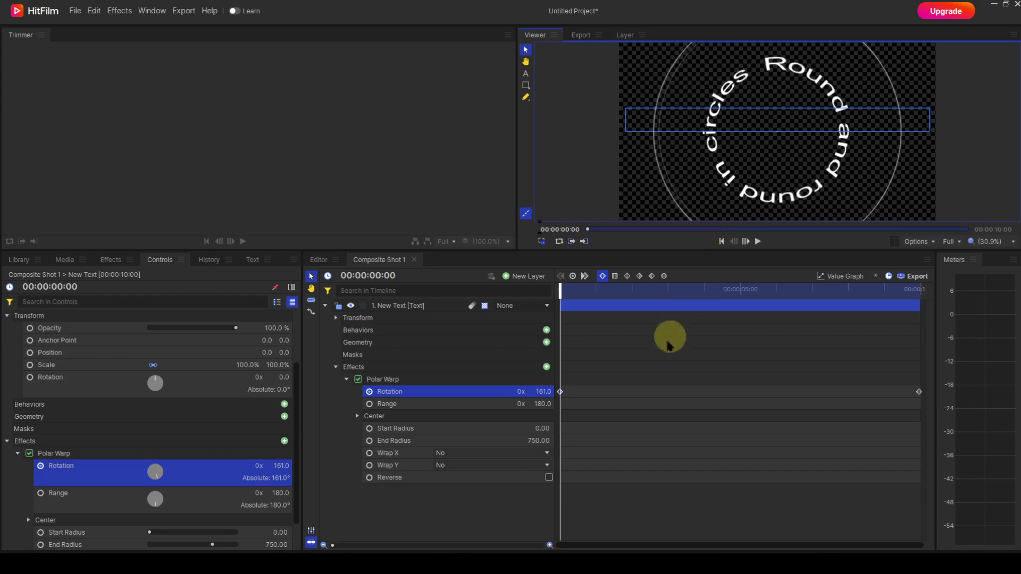
Set Wrap X and Wrap Y to Reflect, push Start Radius to about 303, and preview.
{"action": "left_click", "coordinate": [546, 454]}
{"action": "left_click", "coordinate": [469, 497]}
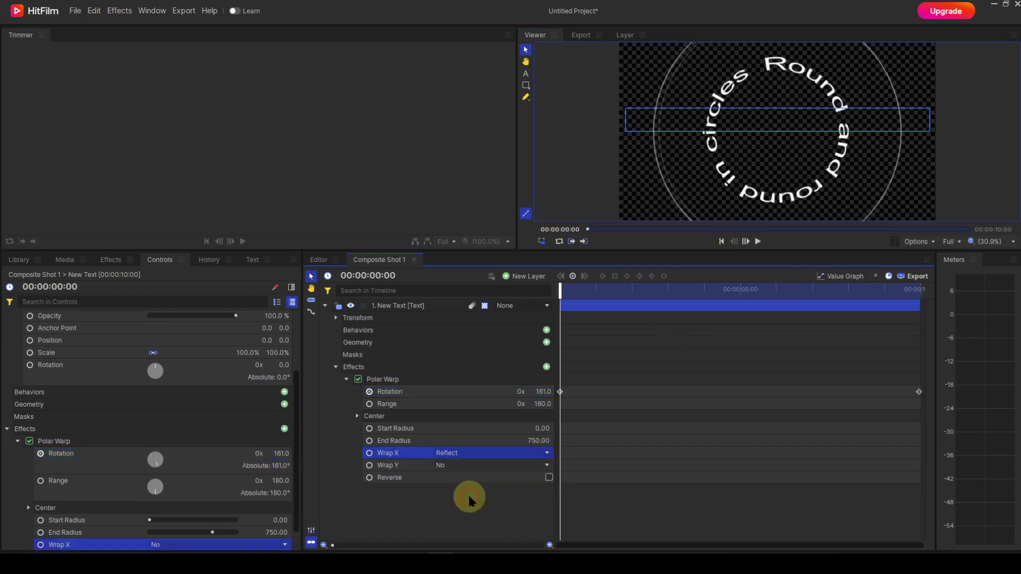
{"action": "left_click", "coordinate": [547, 466]}
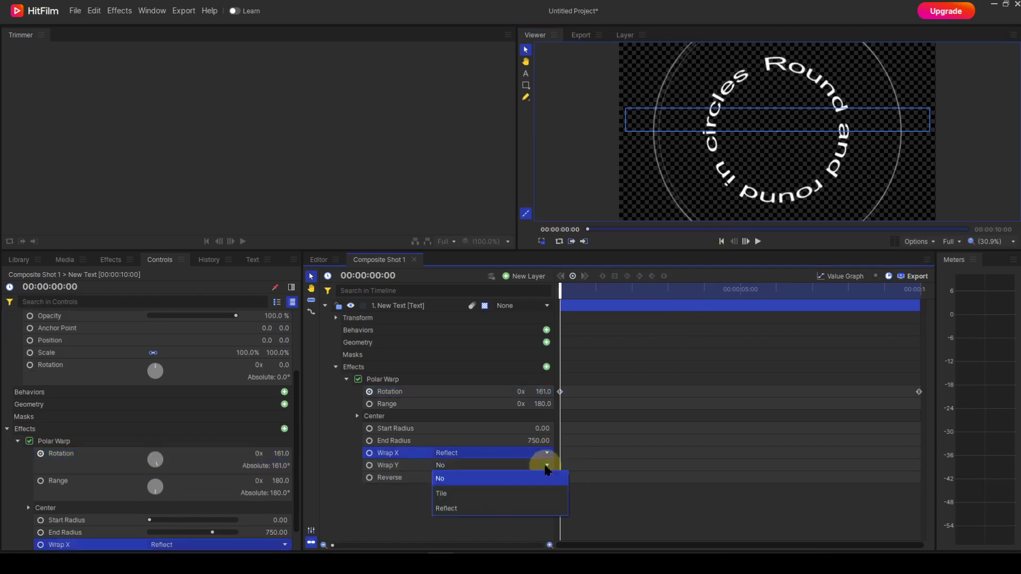
{"action": "left_click", "coordinate": [460, 509]}
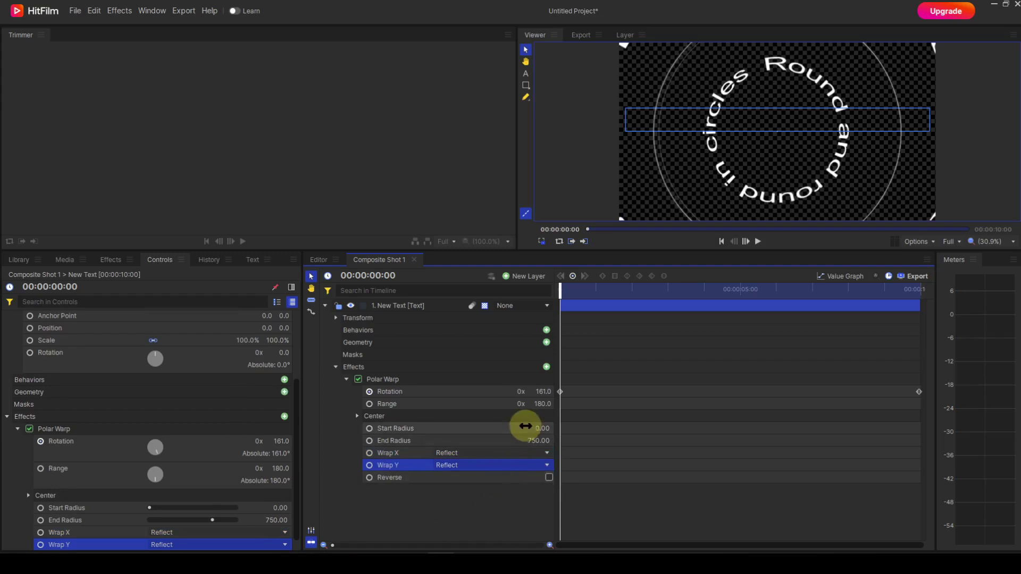
{"action": "mouse_move", "coordinate": [537, 428]}
{"action": "left_mouse_down"}
{"action": "mouse_move", "coordinate": [520, 438]}
{"action": "mouse_move", "coordinate": [531, 442]}
{"action": "left_mouse_up"}
{"action": "left_click", "coordinate": [758, 242]}
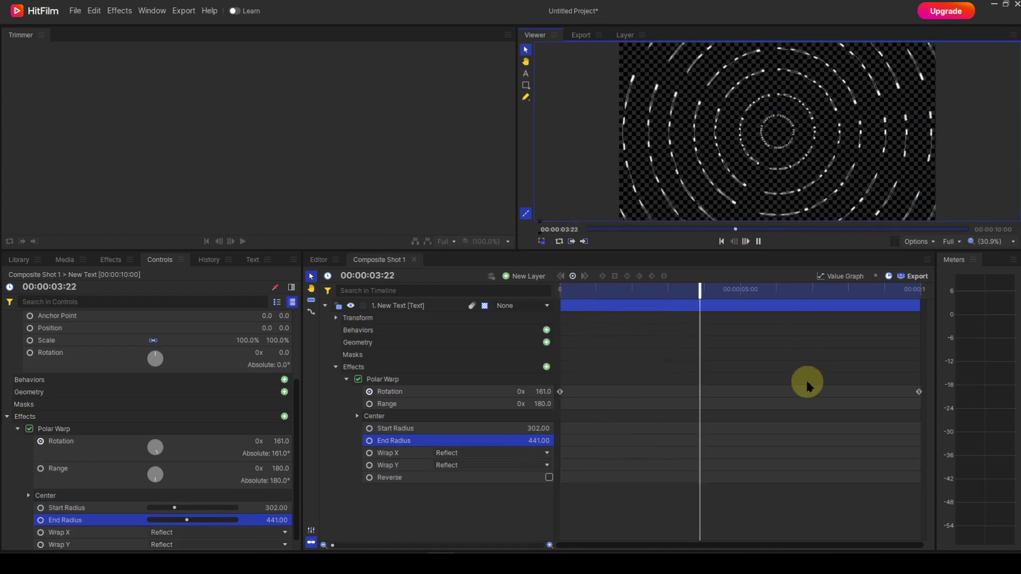
{"action": "left_click", "coordinate": [721, 242]}
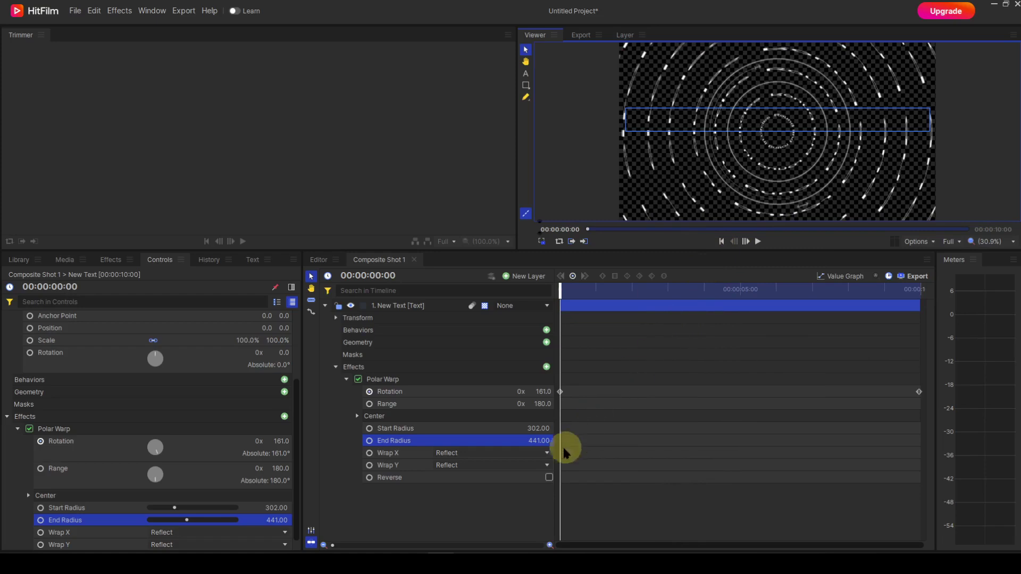
Set Wrap X and Wrap Y back to No and scrub Start Radius to 337.
{"action": "left_click", "coordinate": [547, 454]}
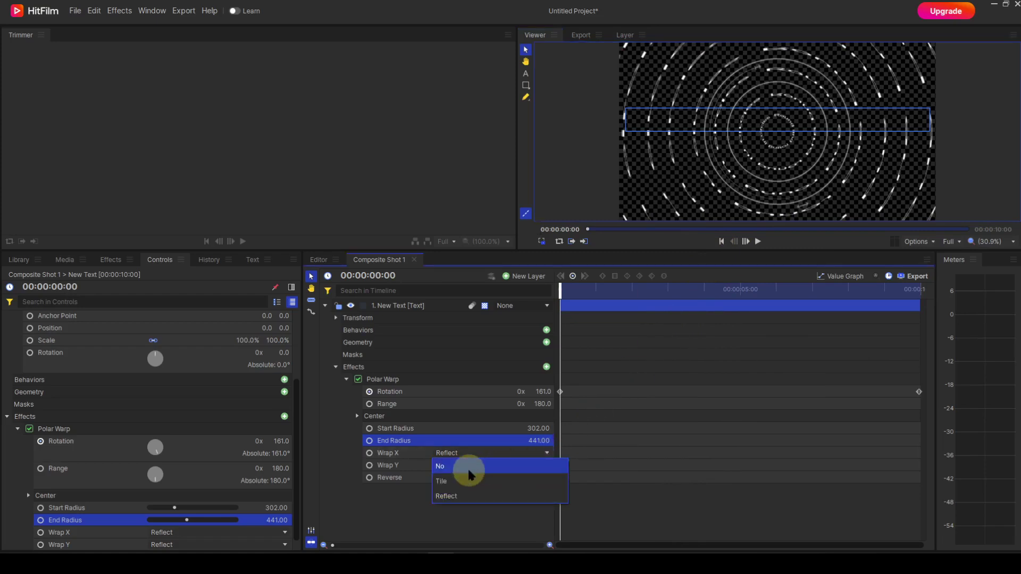
{"action": "left_click", "coordinate": [468, 470]}
{"action": "left_click", "coordinate": [548, 468]}
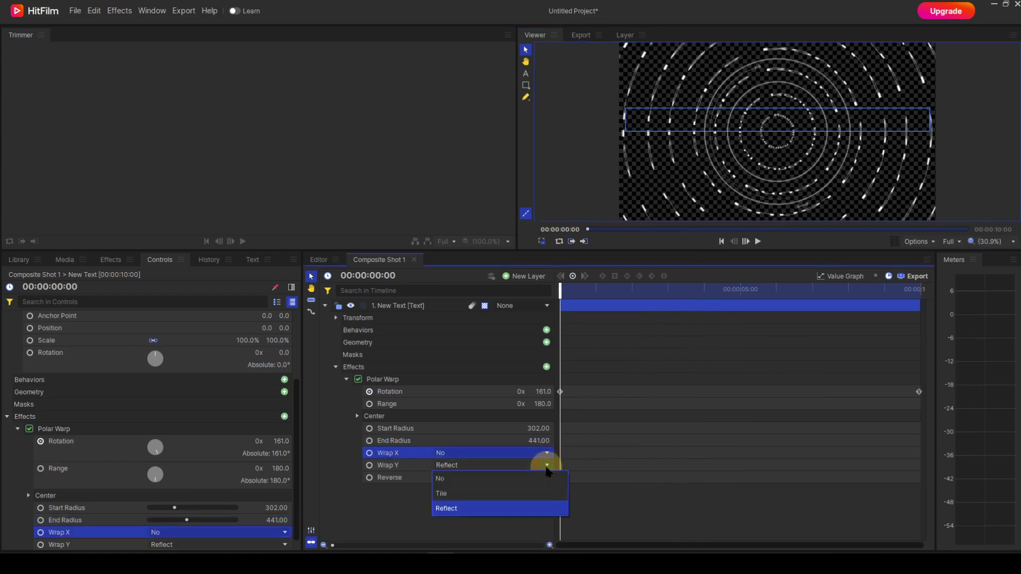
{"action": "left_click", "coordinate": [454, 480]}
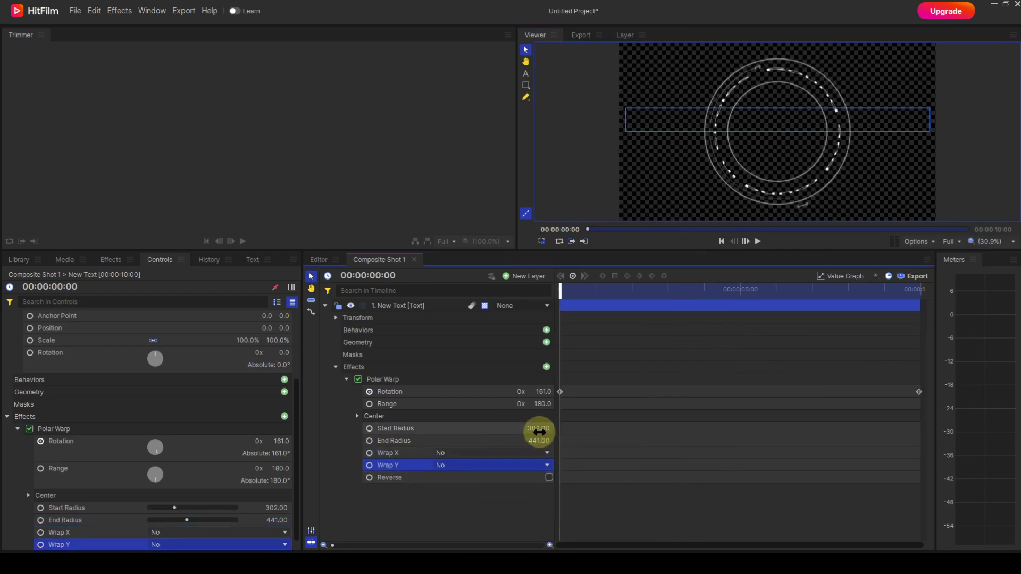
{"action": "left_click_drag", "start_coordinate": [540, 433], "coordinate": [540, 441]}
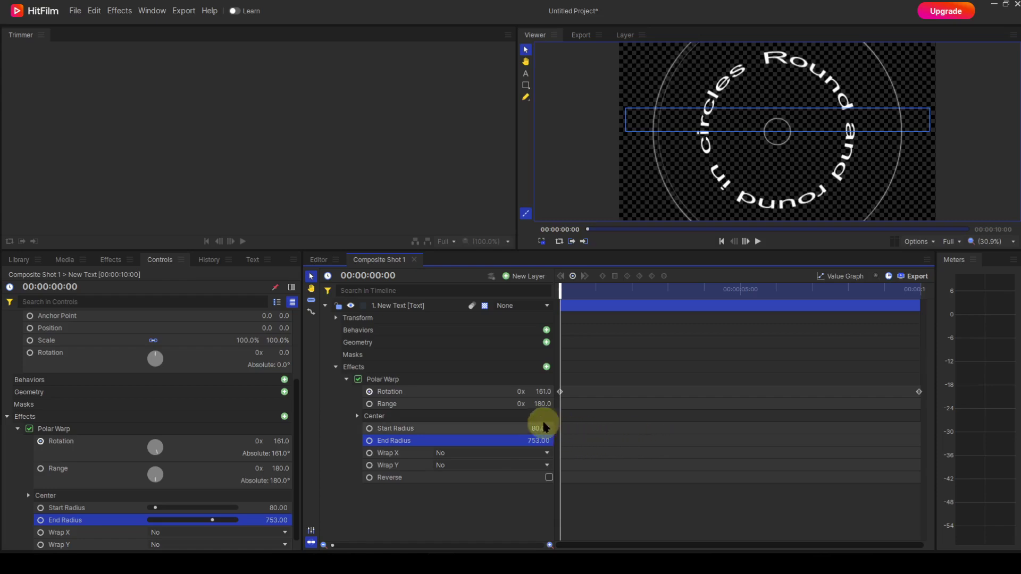
Scrub the Polar Warp Range to 182 and expand the Center position settings.
{"action": "left_click_drag", "start_coordinate": [543, 405], "coordinate": [543, 404]}
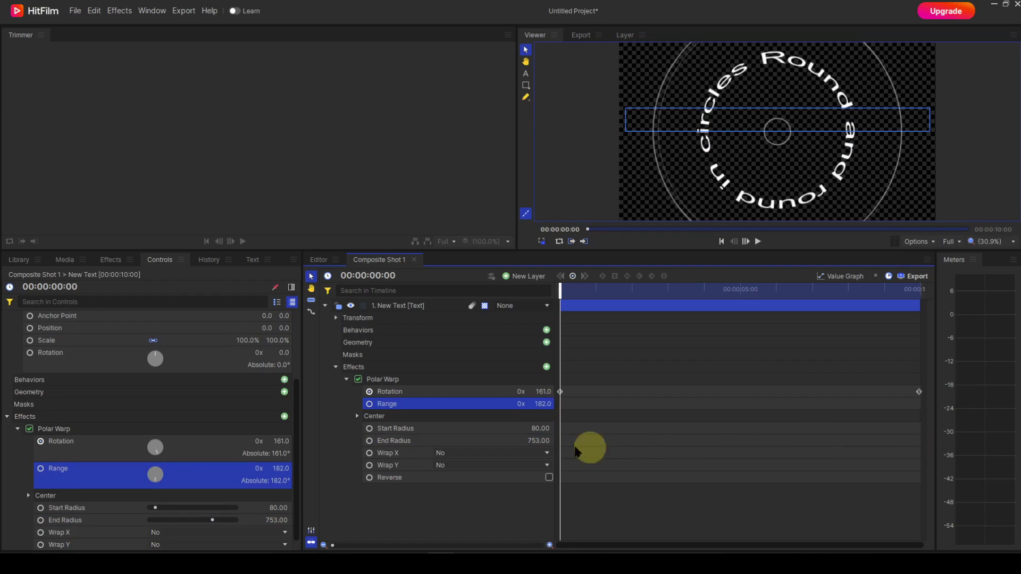
{"action": "left_click", "coordinate": [357, 417]}
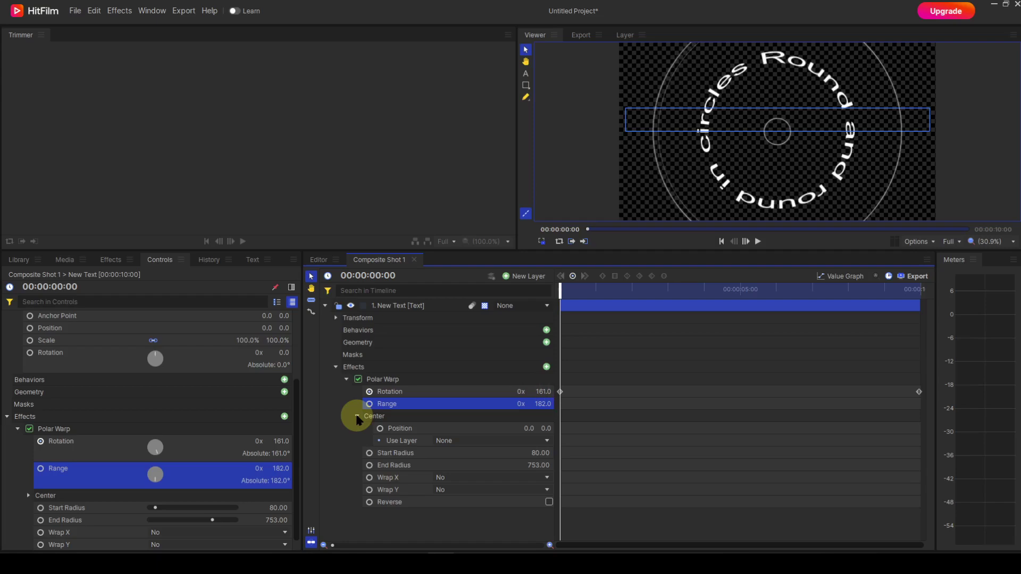
{"action": "left_click", "coordinate": [394, 379]}
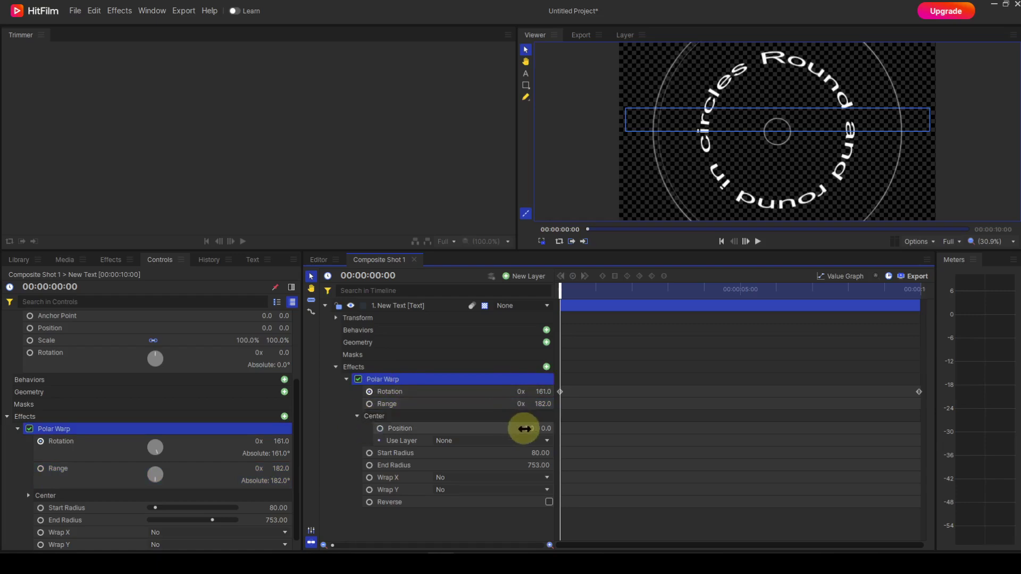
Shift the warp centre left, reset it to 0, 0, then collapse the Center group.
{"action": "left_click_drag", "start_coordinate": [524, 428], "coordinate": [537, 428]}
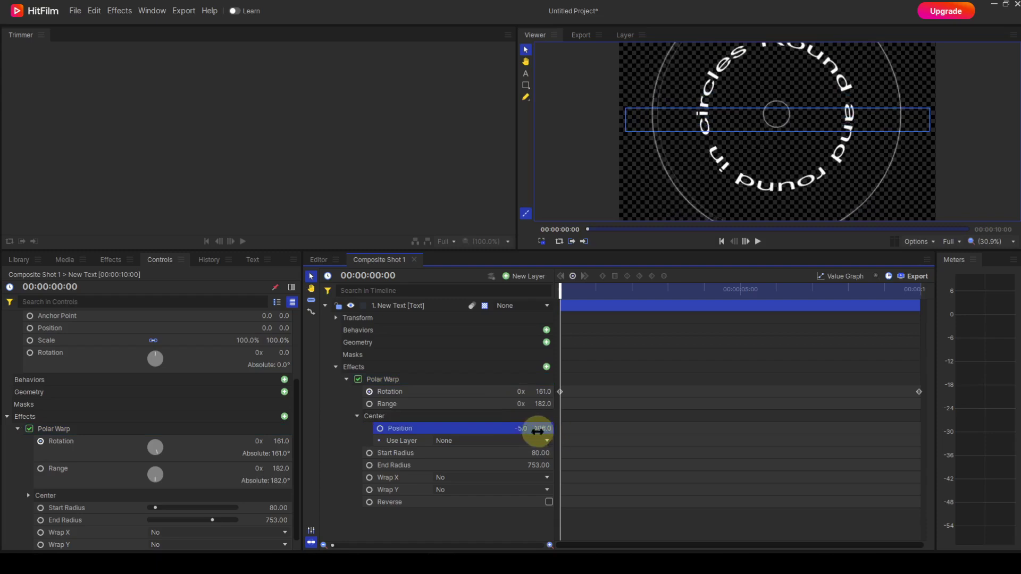
{"action": "right_click", "coordinate": [470, 430]}
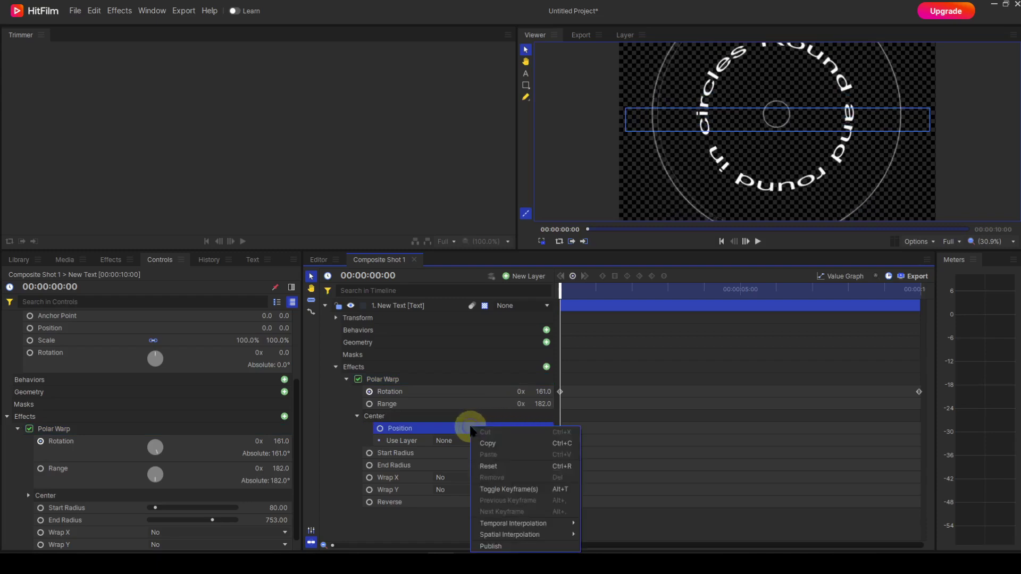
{"action": "left_click", "coordinate": [488, 467]}
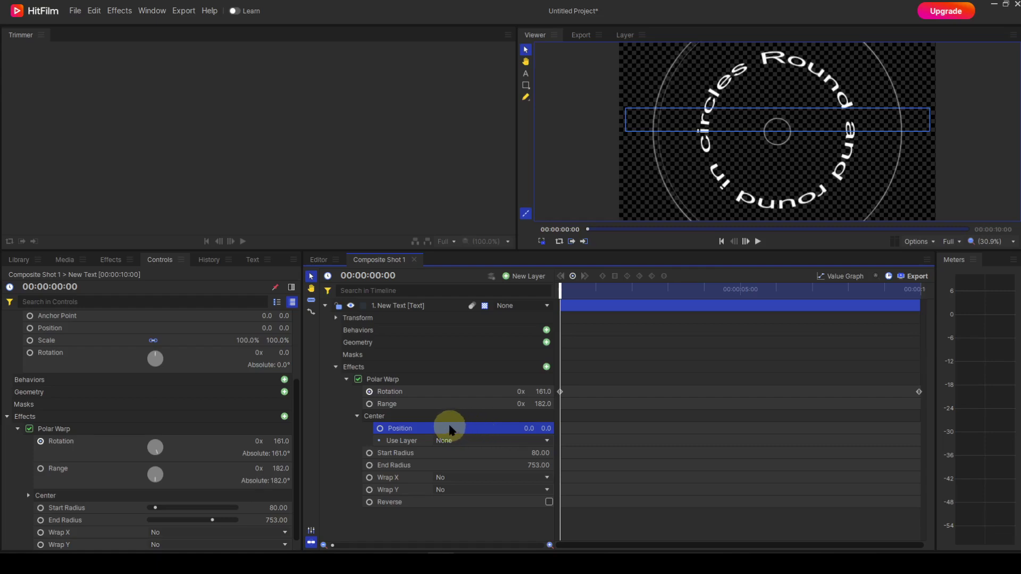
{"action": "left_click", "coordinate": [357, 418]}
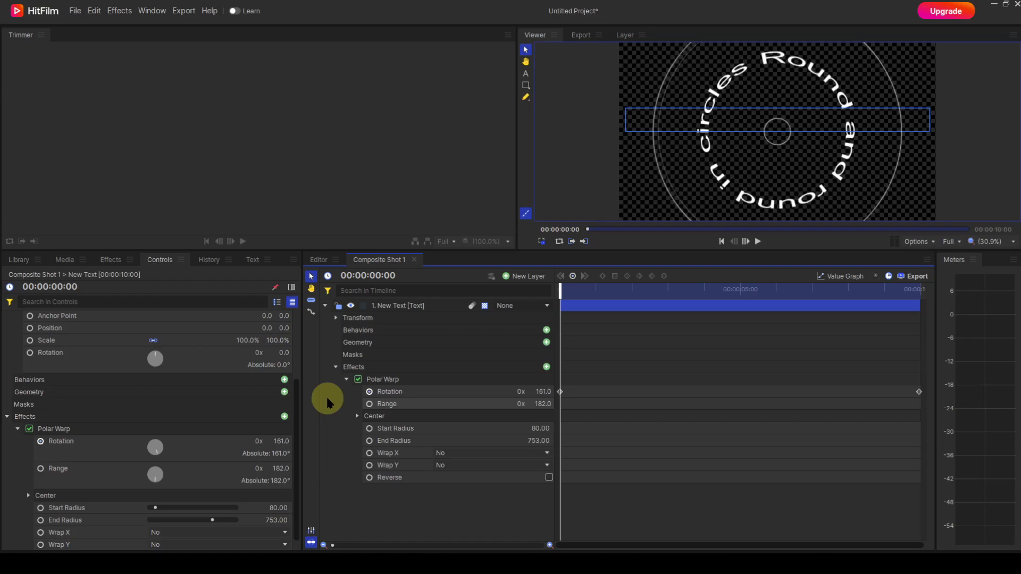
Set Polar Warp Start Radius to 0 and scrub End Radius down to 624.
{"action": "left_click", "coordinate": [539, 429]}
{"action": "type", "text": "0"}
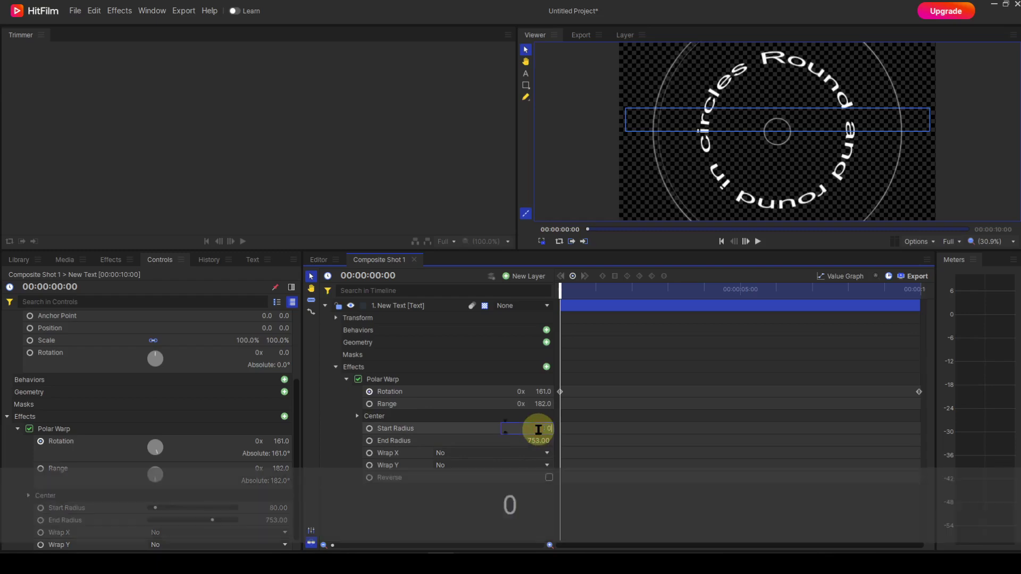
{"action": "key", "text": "Return"}
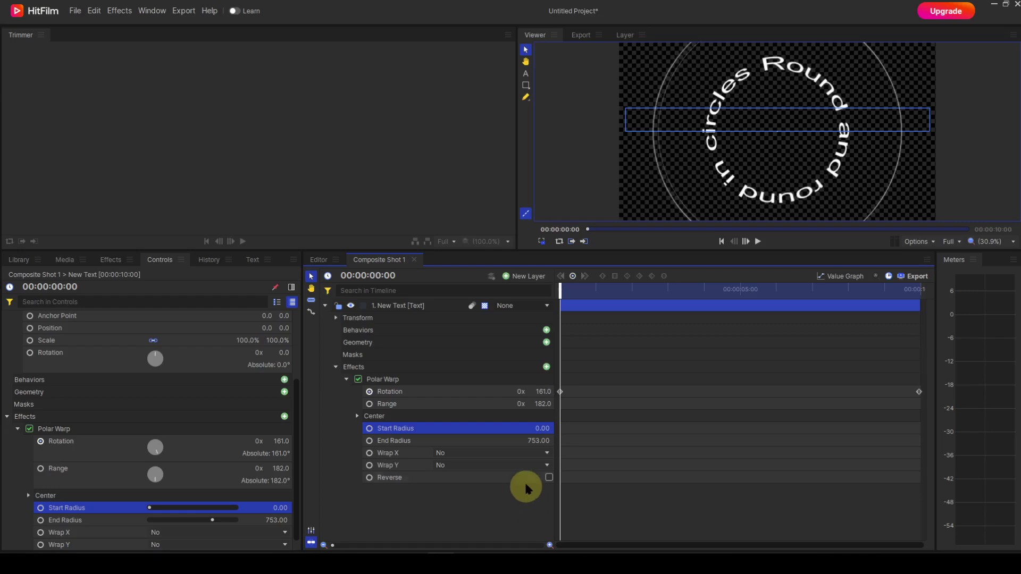
{"action": "left_click_drag", "start_coordinate": [539, 441], "coordinate": [538, 441]}
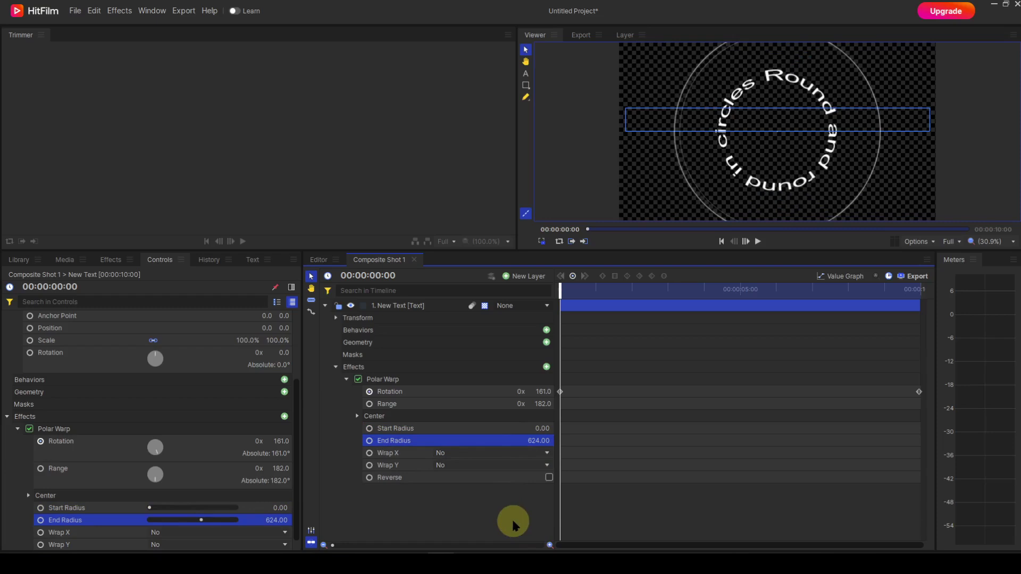
Keep Wrap X at No and enable Reverse on the Polar Warp.
{"action": "left_click", "coordinate": [547, 453]}
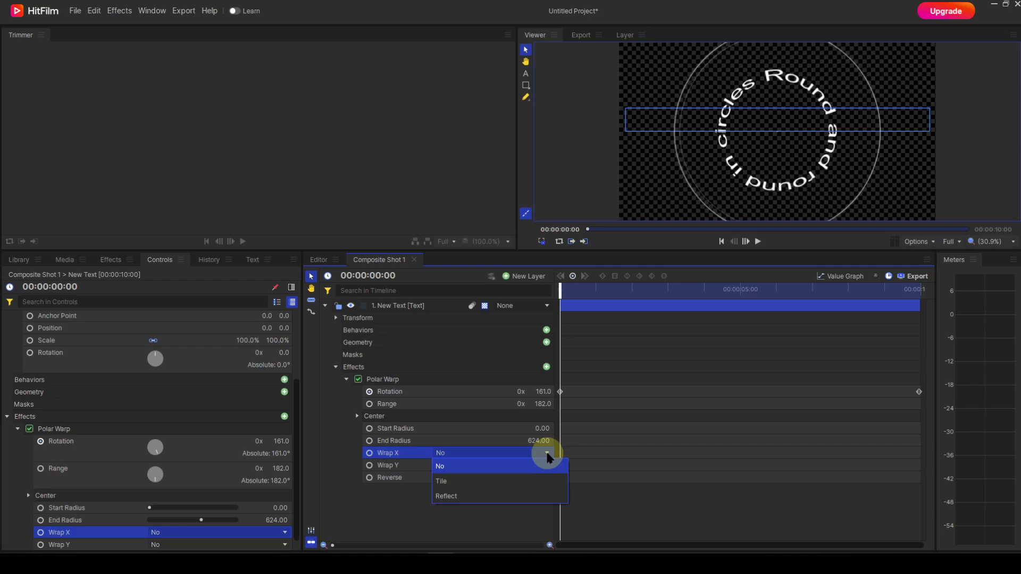
{"action": "left_click", "coordinate": [547, 454]}
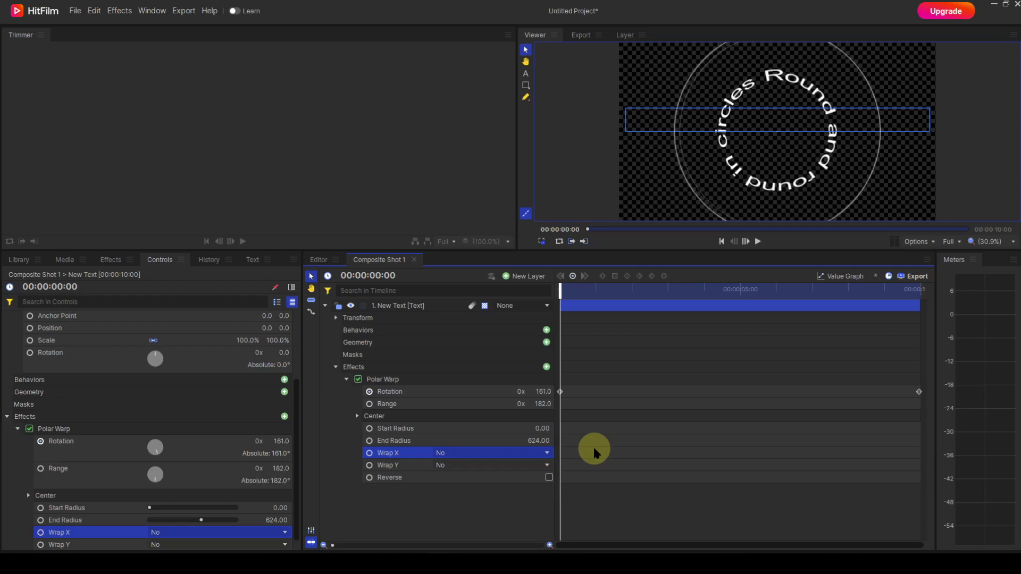
{"action": "left_click", "coordinate": [550, 478]}
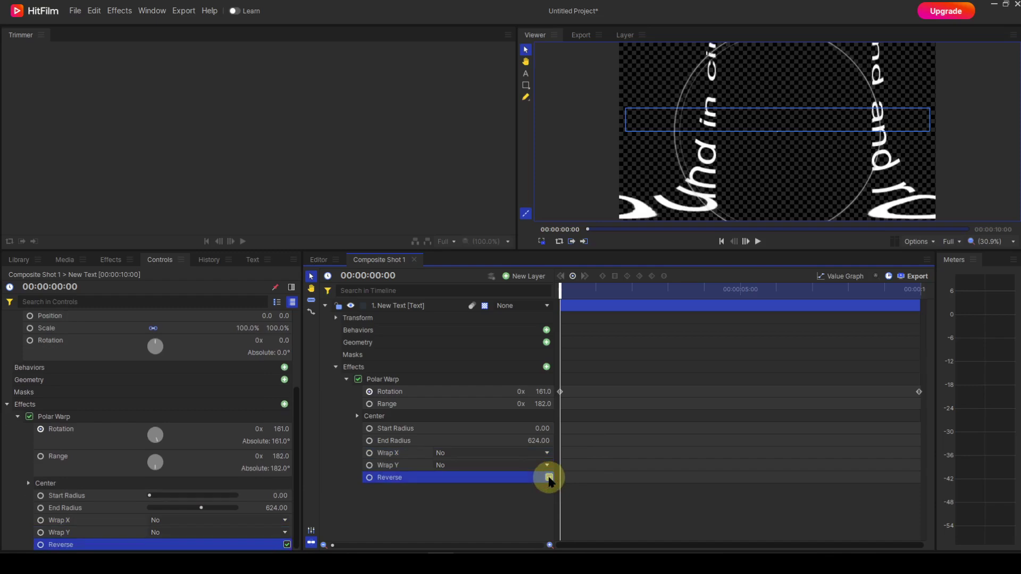